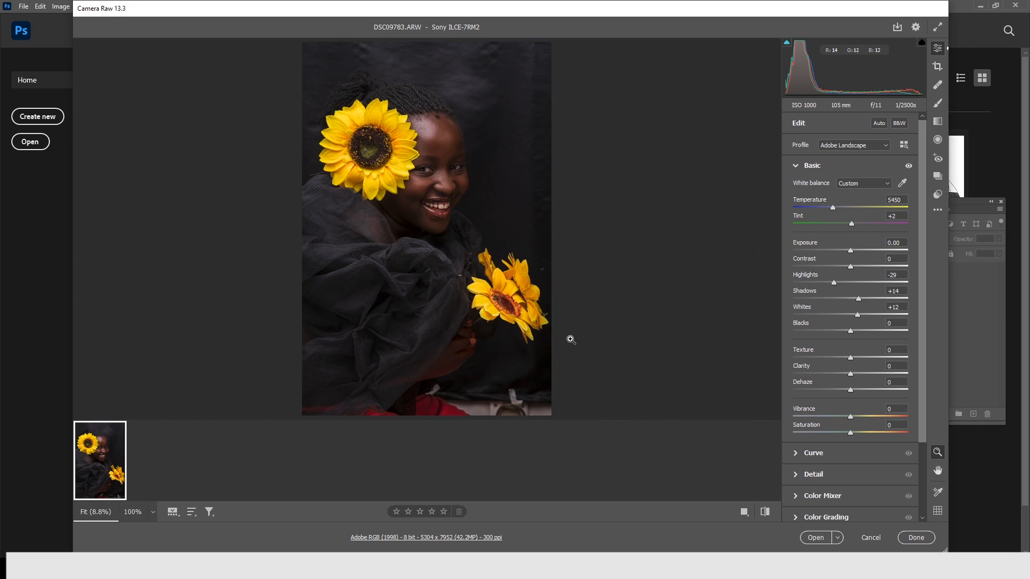
Step: Try the Adobe Standard profile on the portrait and inspect the skin around the eye at 100%
click(485, 211)
alt+click(484, 211)
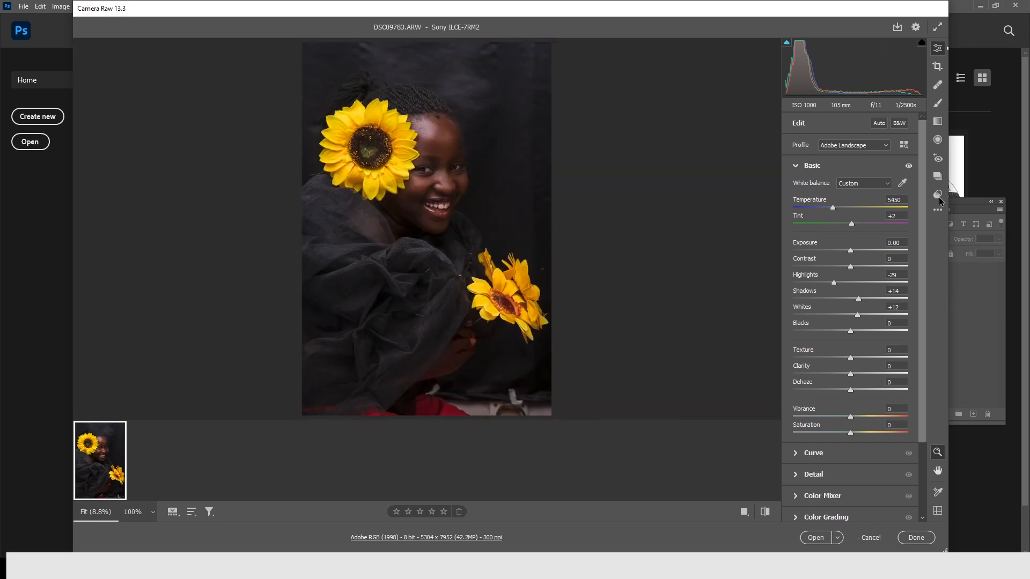
click(888, 147)
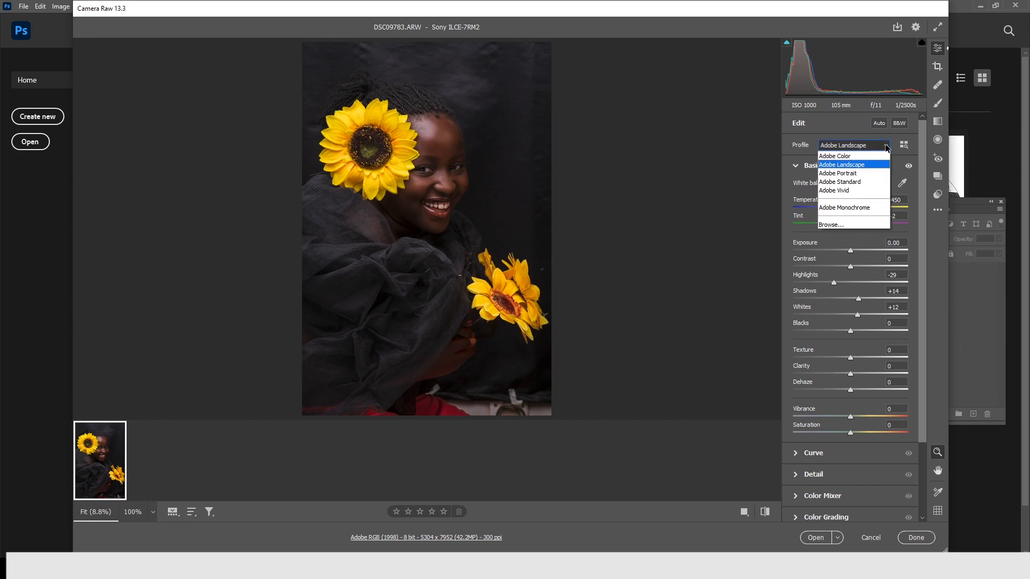
click(853, 166)
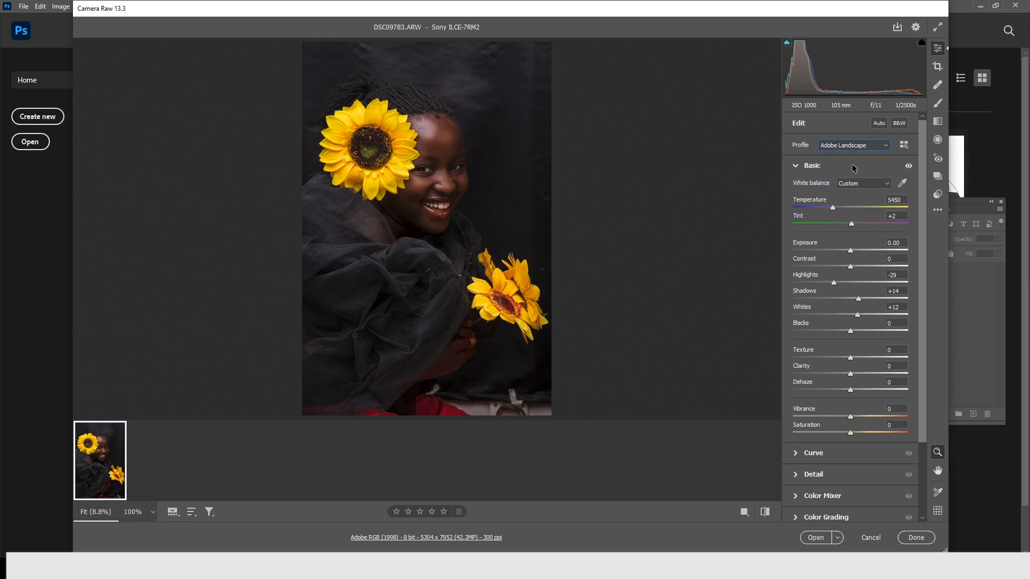
click(888, 148)
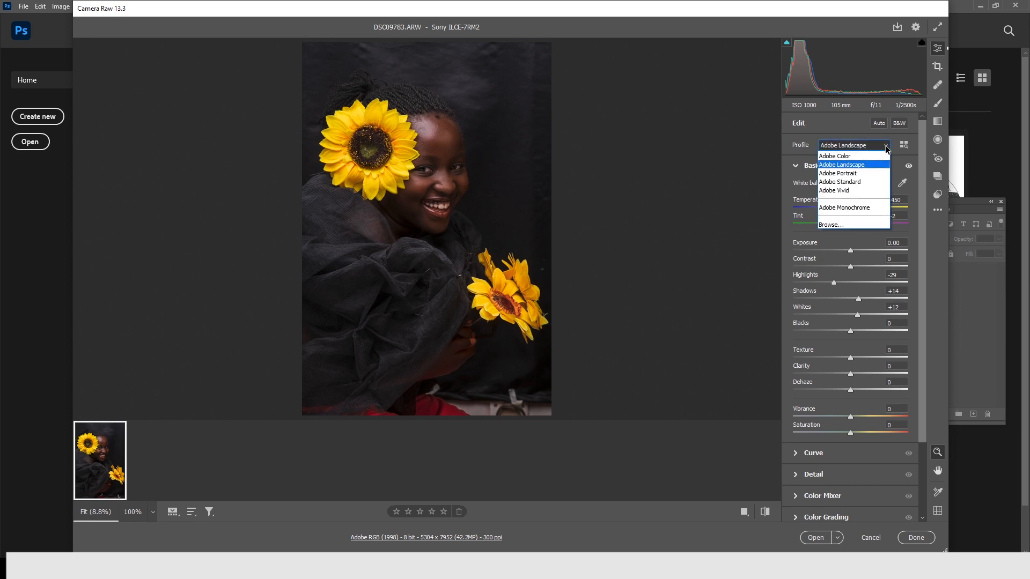
click(850, 181)
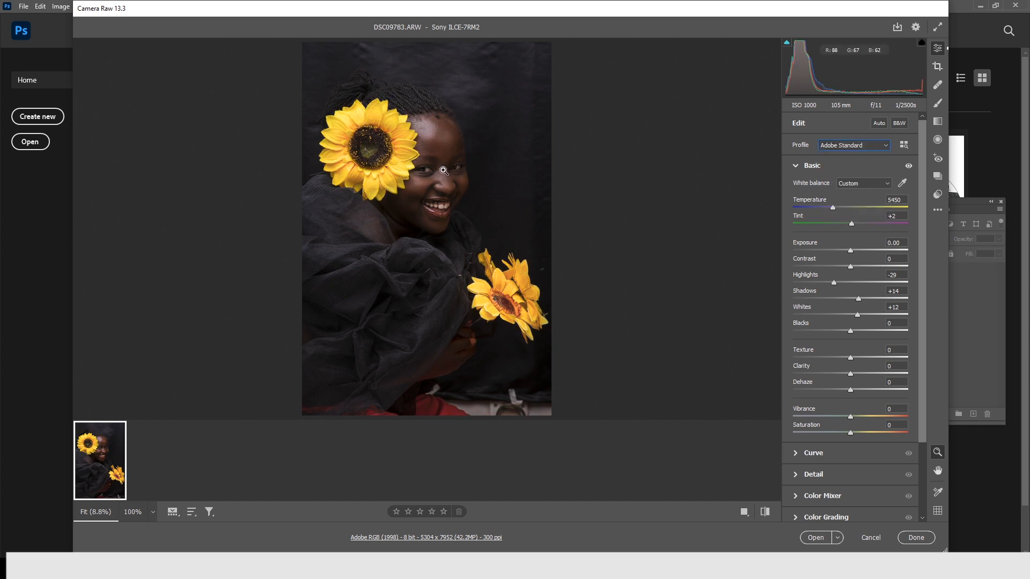
click(419, 164)
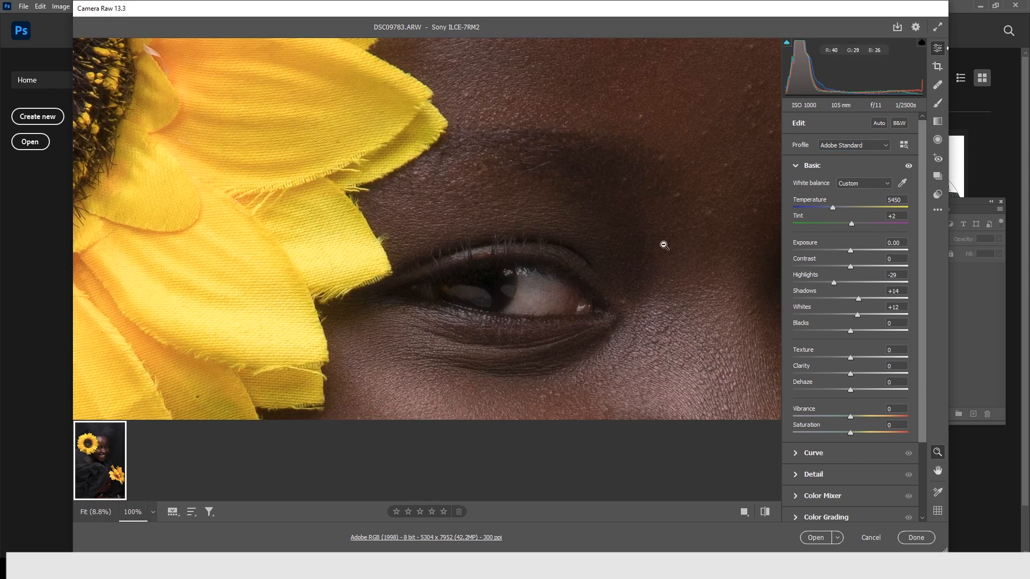
click(885, 146)
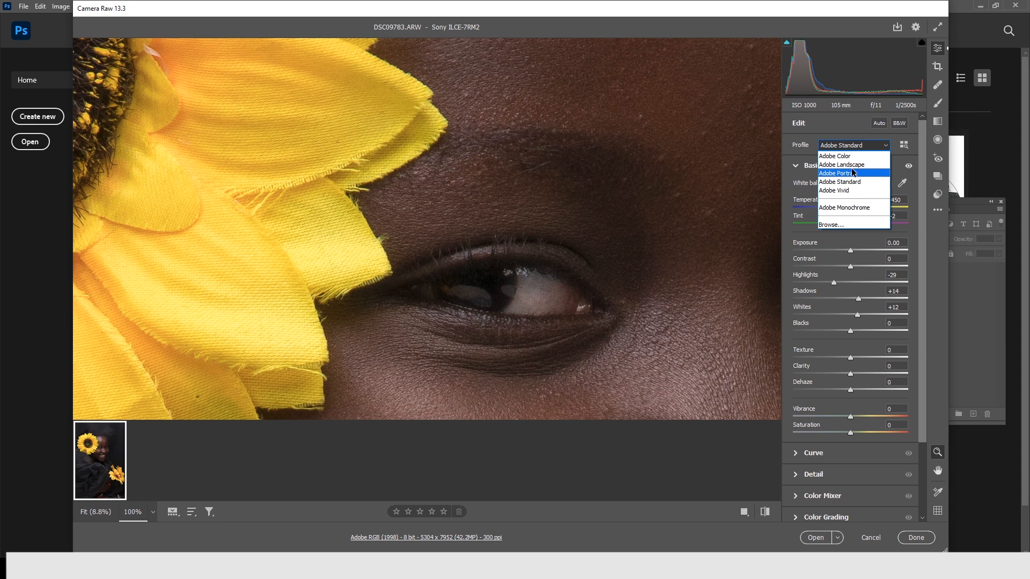
alt+click(485, 177)
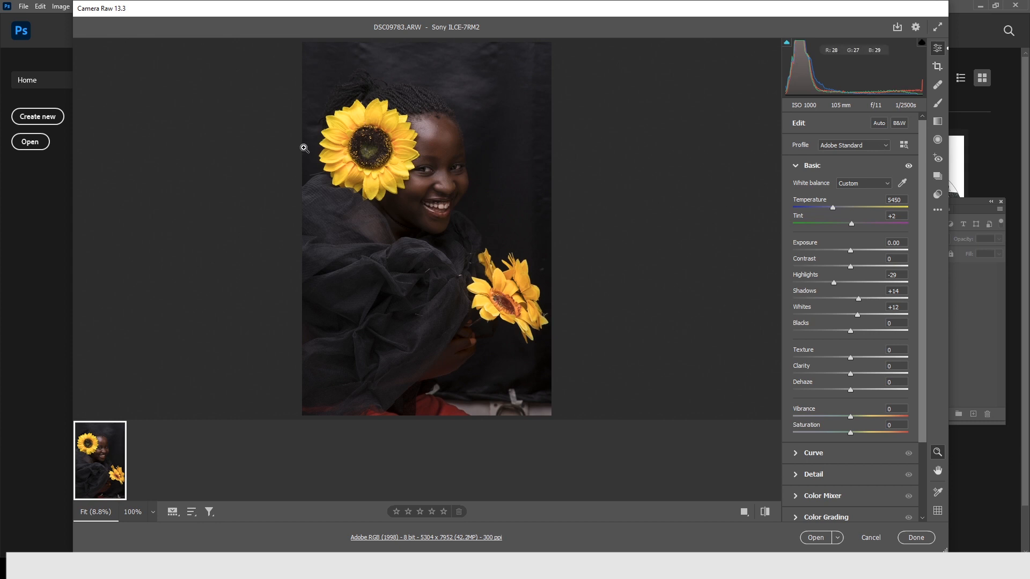
Step: Switch the profile to Adobe Landscape and inspect the forehead and eye at 100% for comparison
click(886, 148)
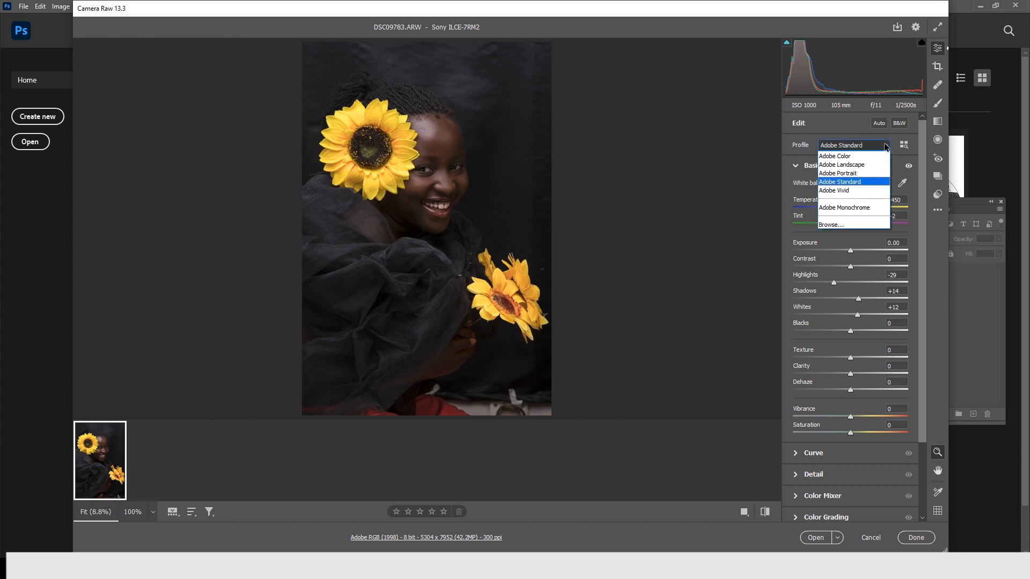
click(852, 165)
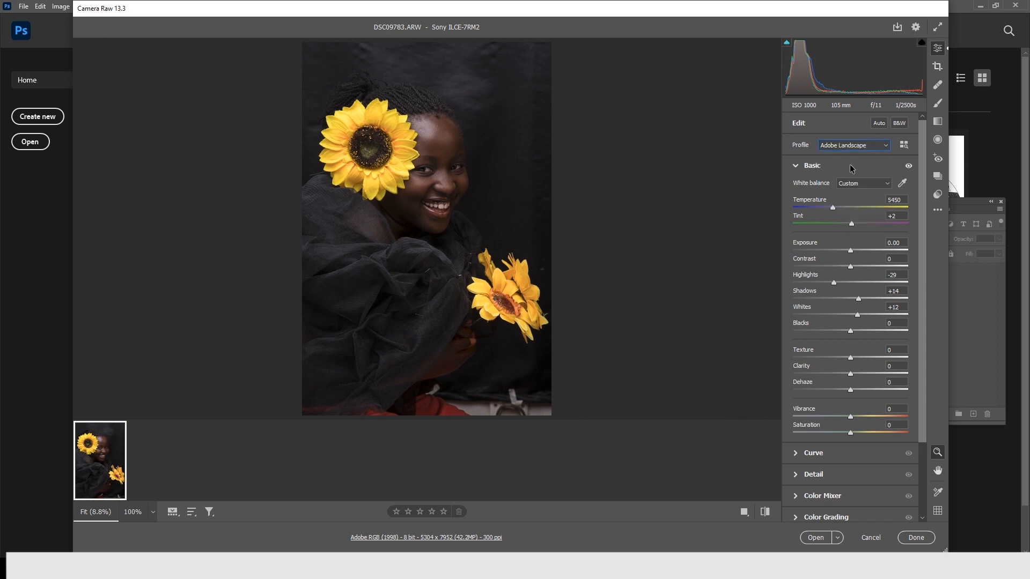
click(426, 144)
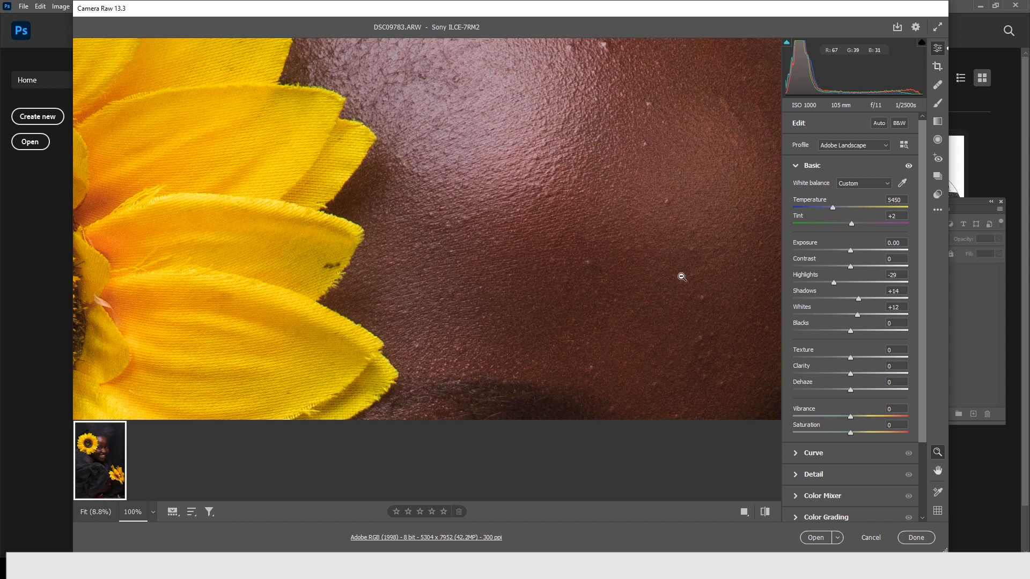
key(h)
drag(607, 298, 602, 159)
drag(610, 254, 615, 184)
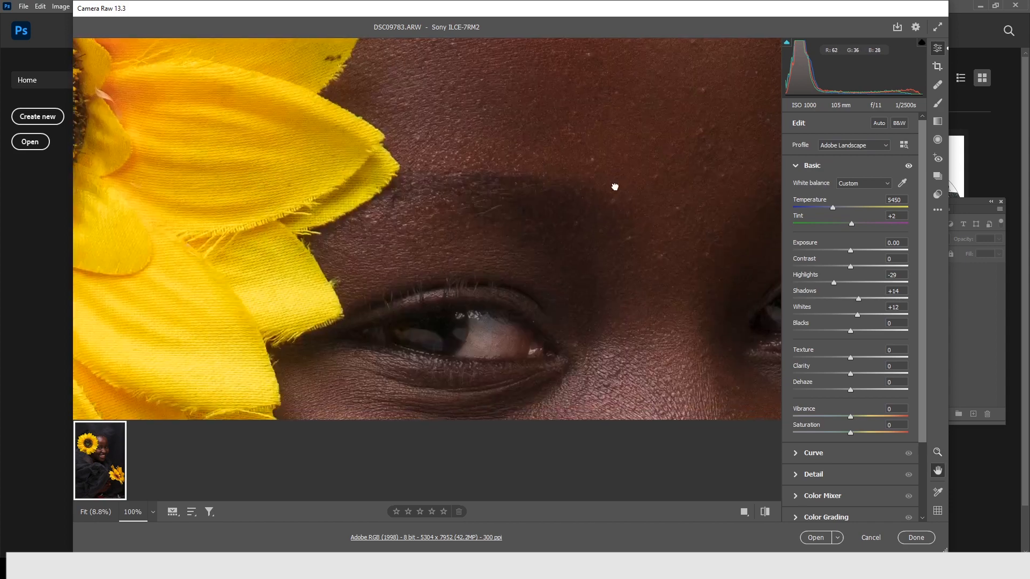
key(z)
alt+click(548, 324)
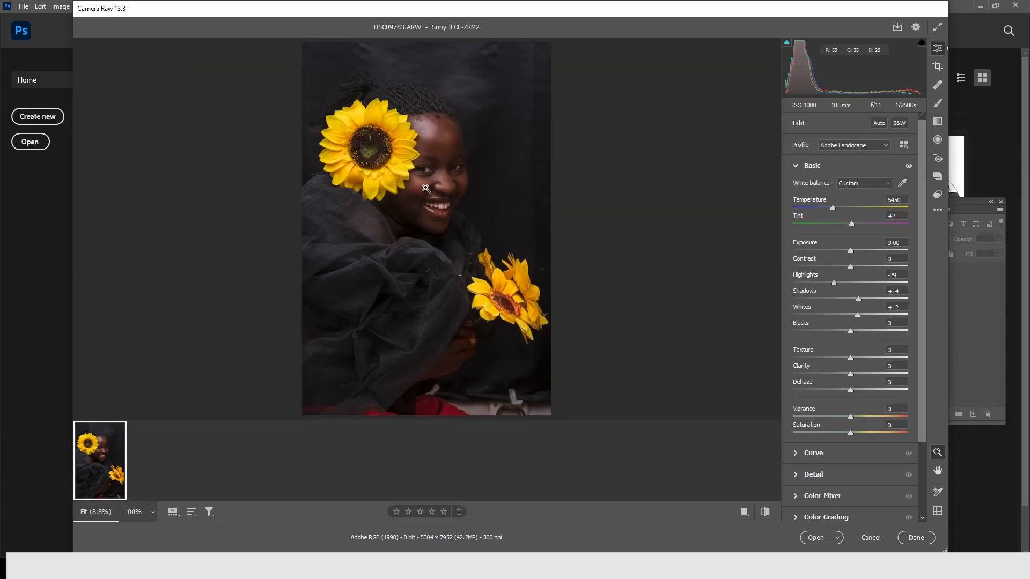
Step: Try the Adobe Portrait and Adobe Vivid profiles, checking the shadows around the chin at 100% with Adobe Vivid
click(885, 146)
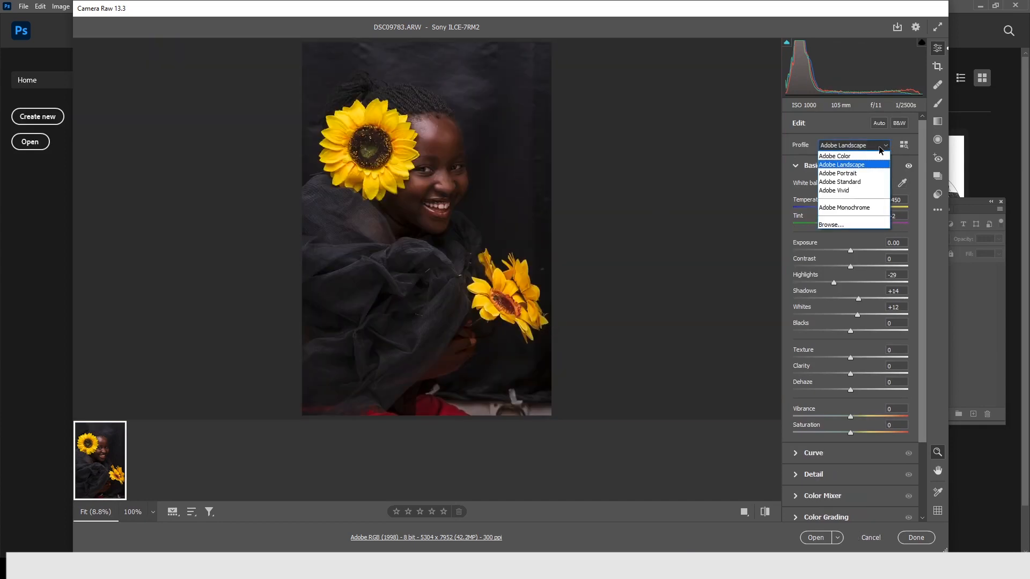
click(858, 175)
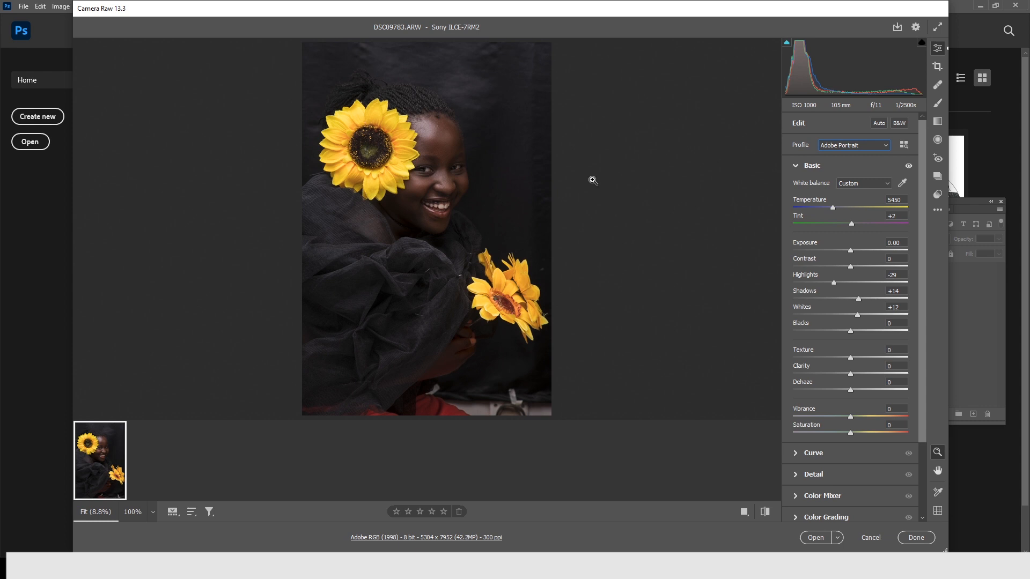
click(883, 146)
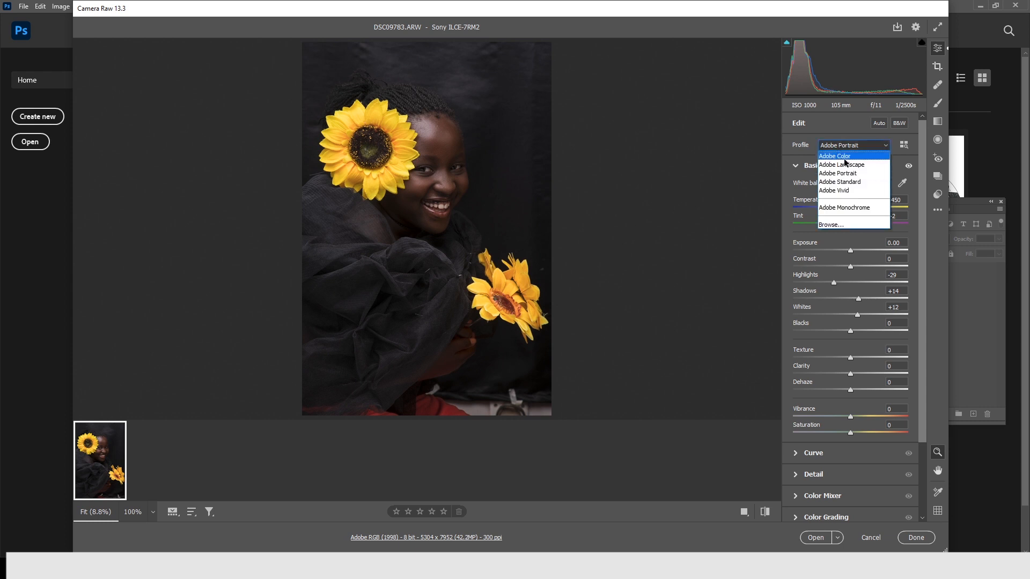
click(829, 192)
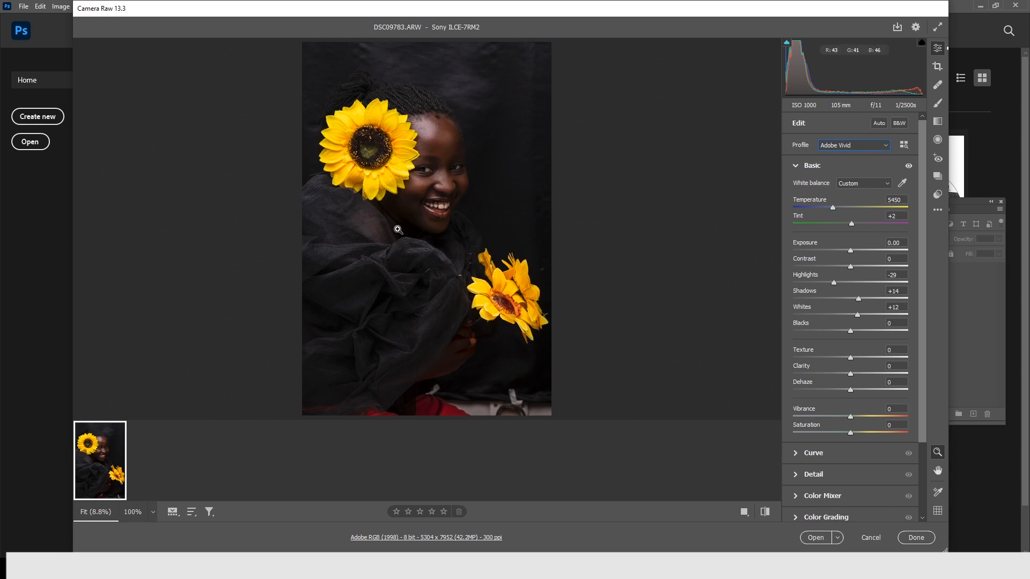
click(423, 240)
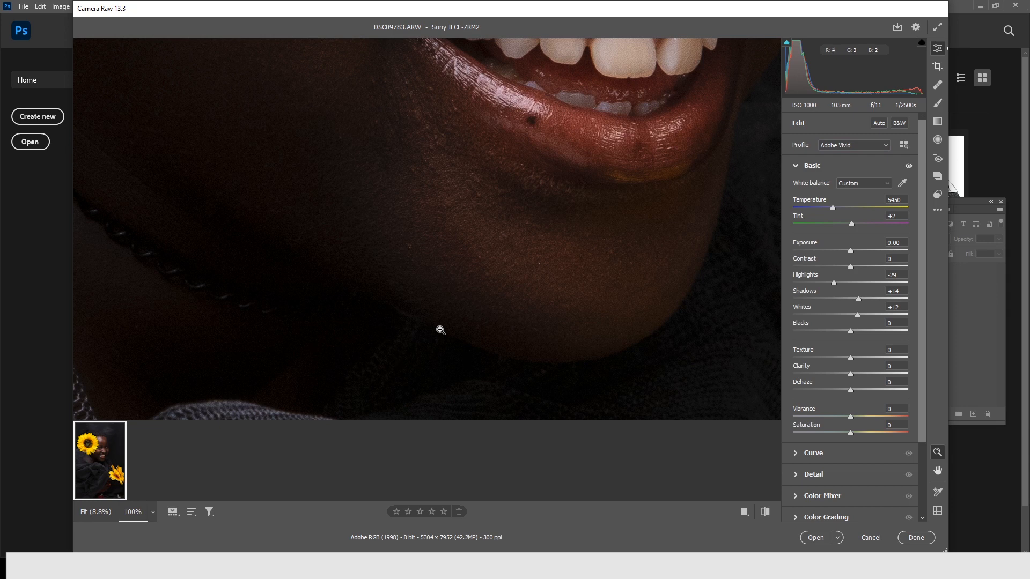
Step: Set the profile back to Adobe Landscape and check the shadow detail around the chin
click(885, 146)
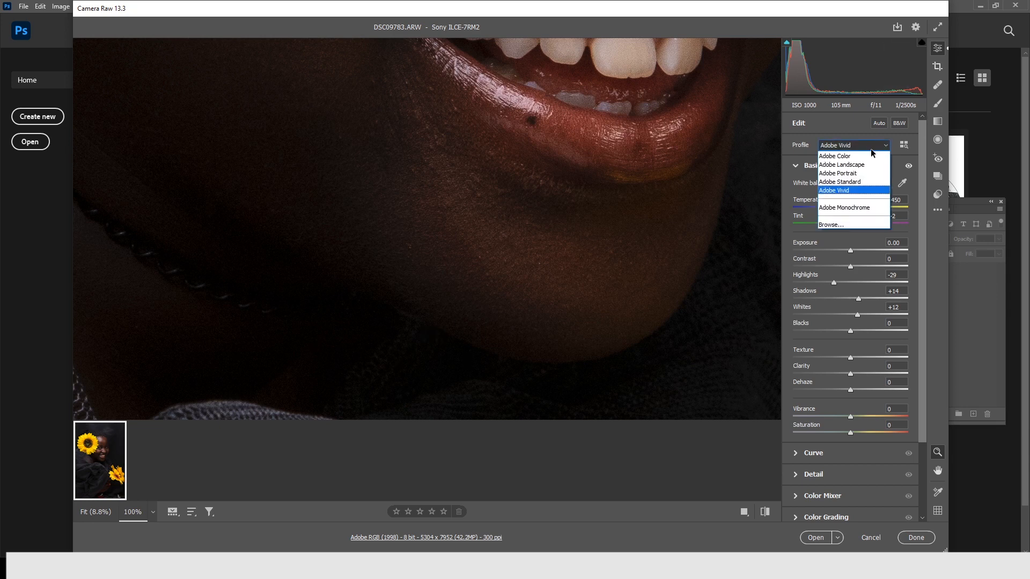
click(847, 164)
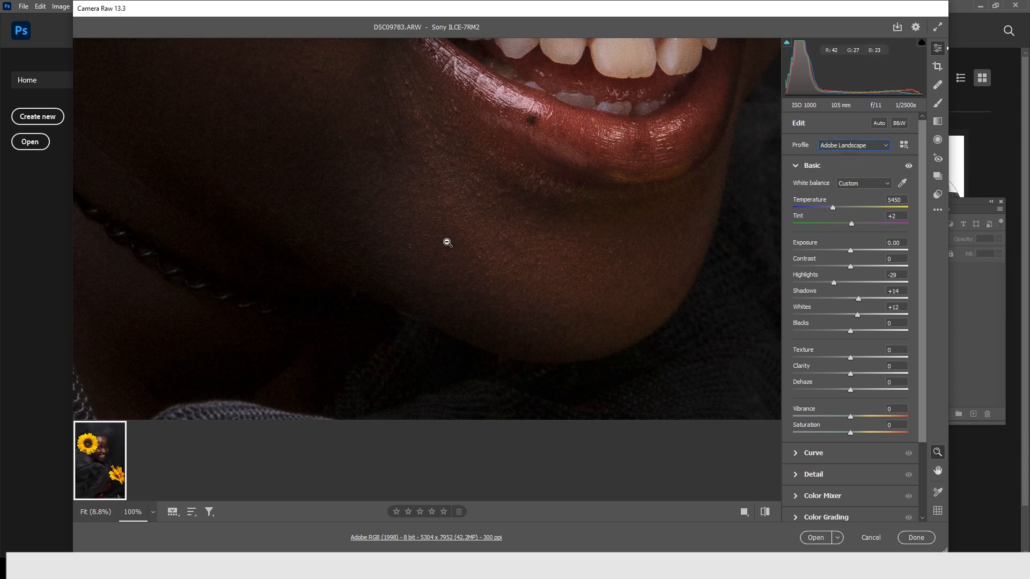
alt+click(345, 253)
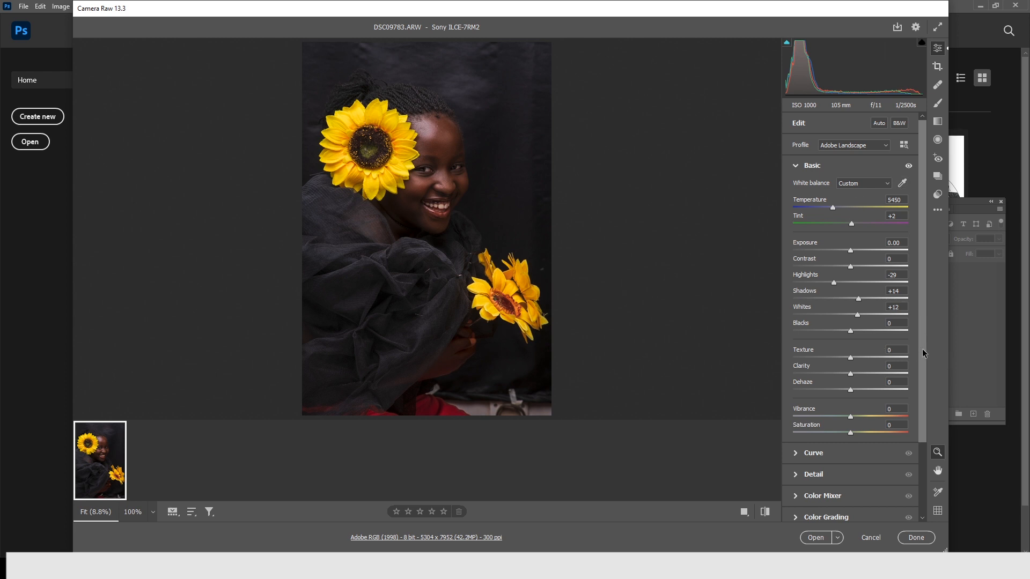
Step: Enable removal of chromatic aberration in the Optics settings
drag(923, 353, 916, 420)
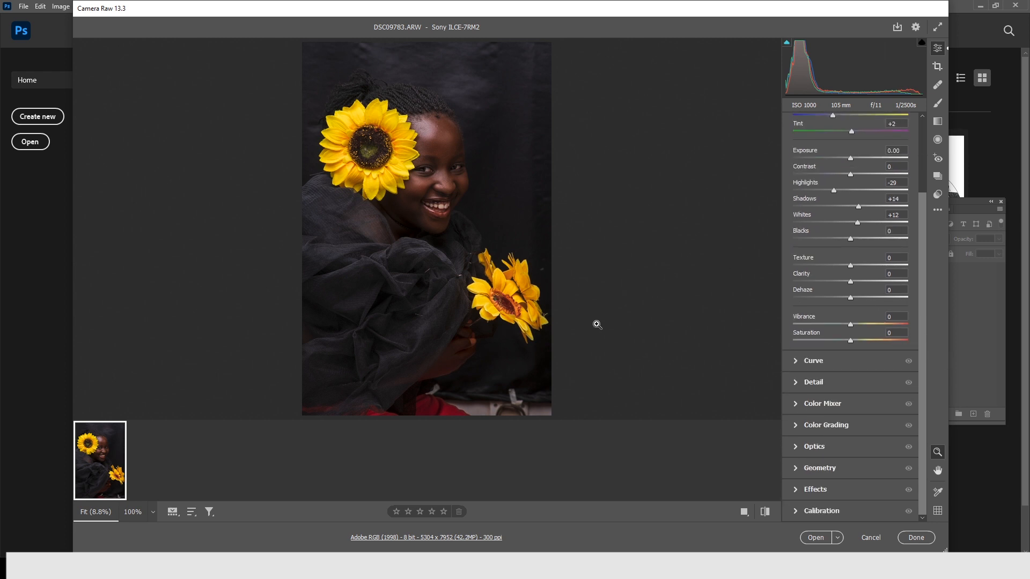
click(797, 447)
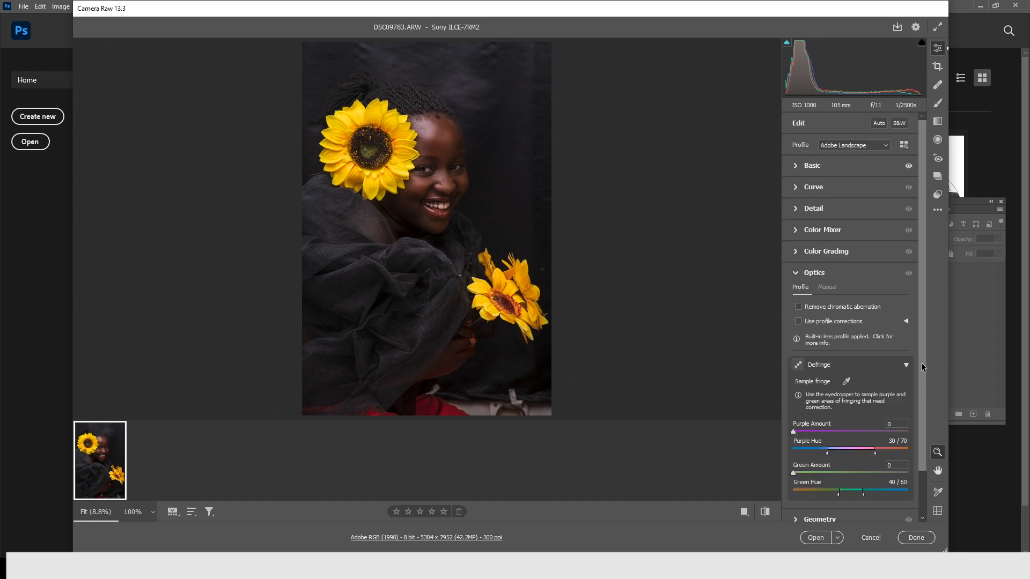
scroll(922, 367, down, 1)
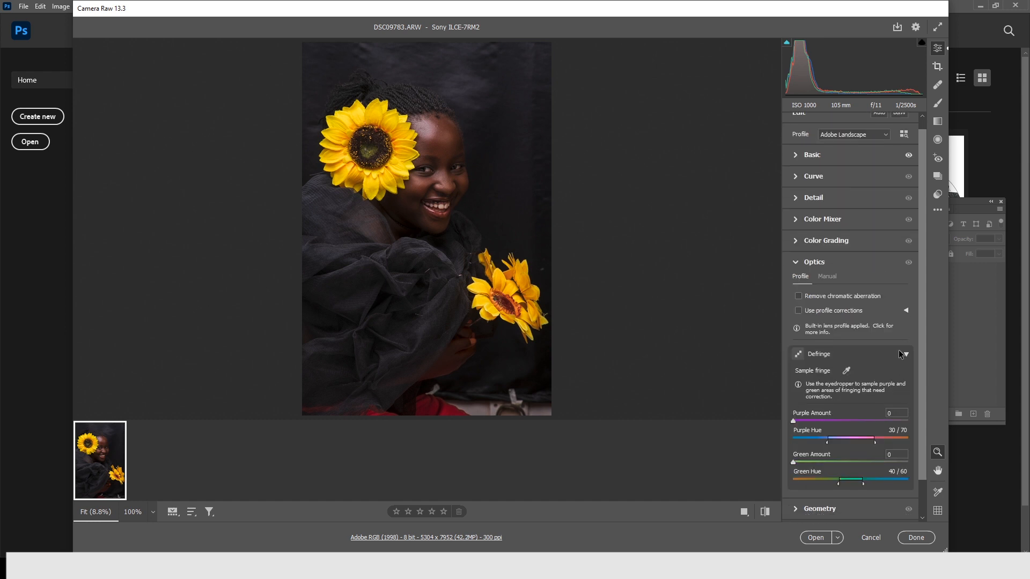
click(798, 296)
click(795, 262)
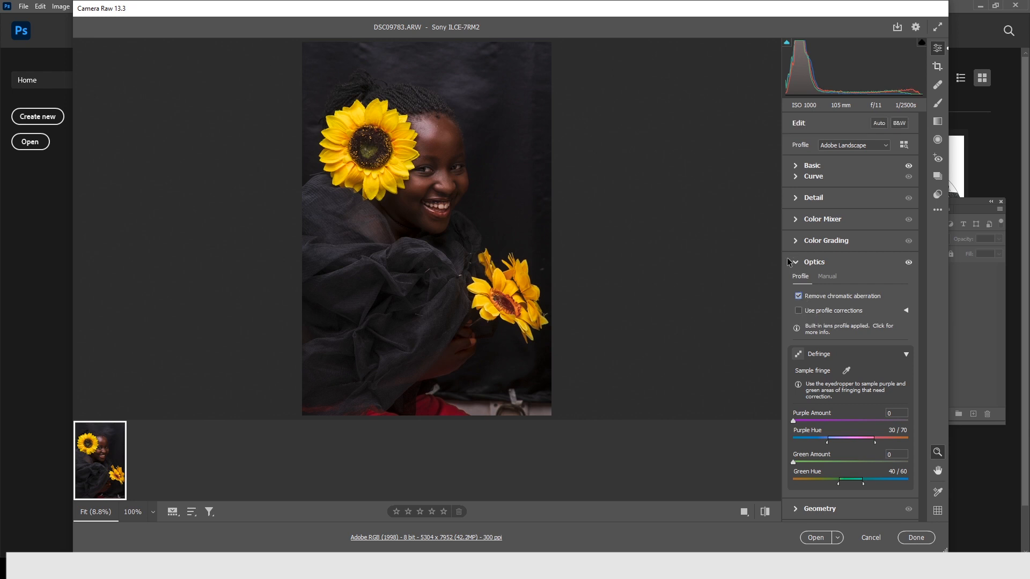
Step: Compare the eye and petal edges at 100% with chromatic aberration removal off and on, leaving it enabled
click(425, 162)
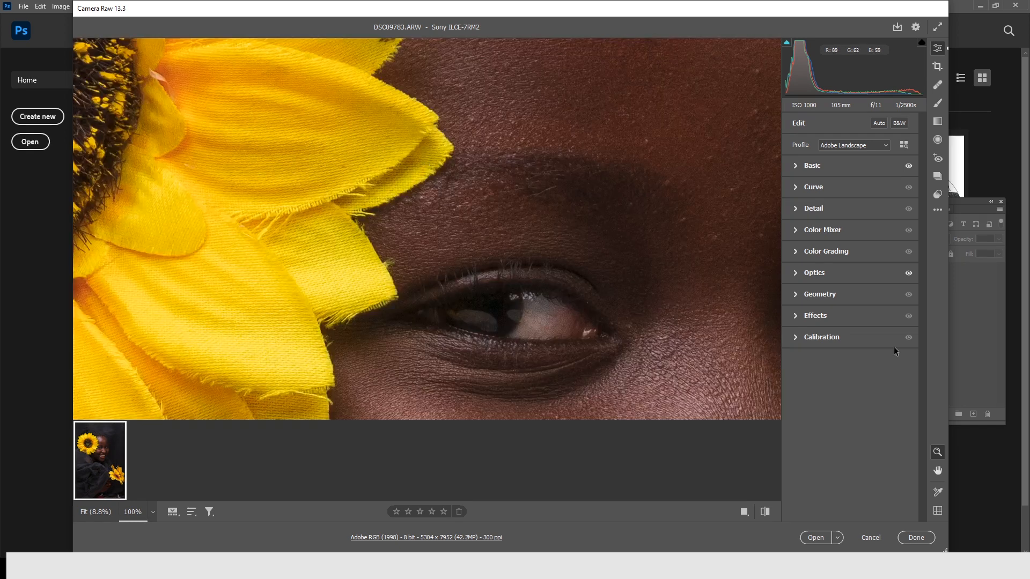
click(796, 272)
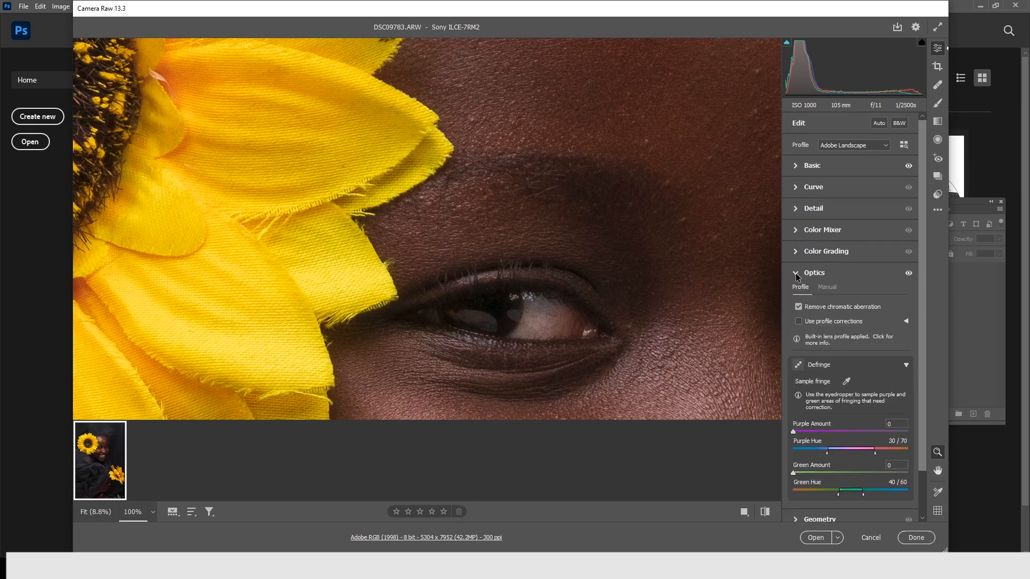
click(799, 307)
click(799, 308)
click(799, 307)
click(798, 308)
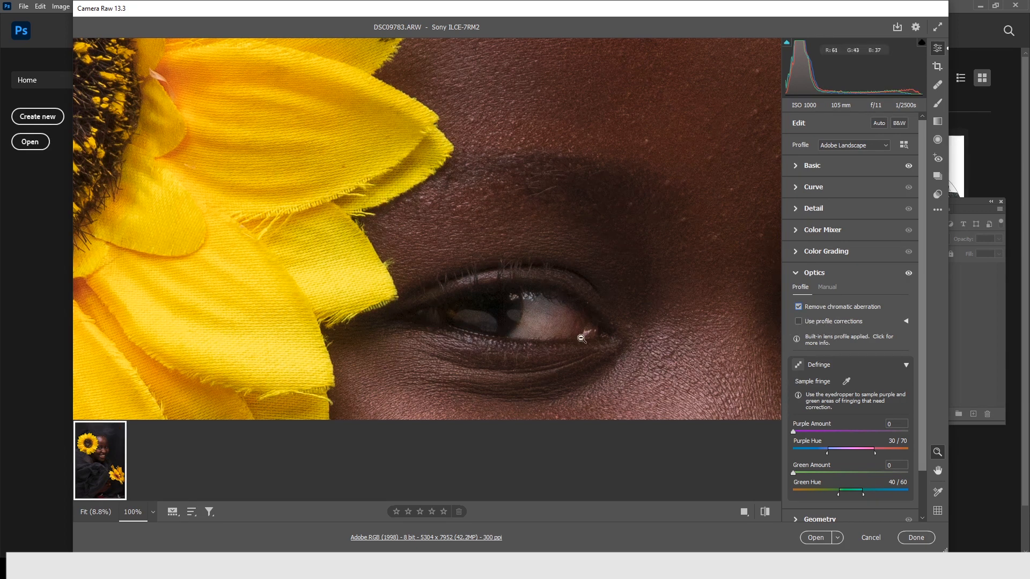
alt+click(486, 326)
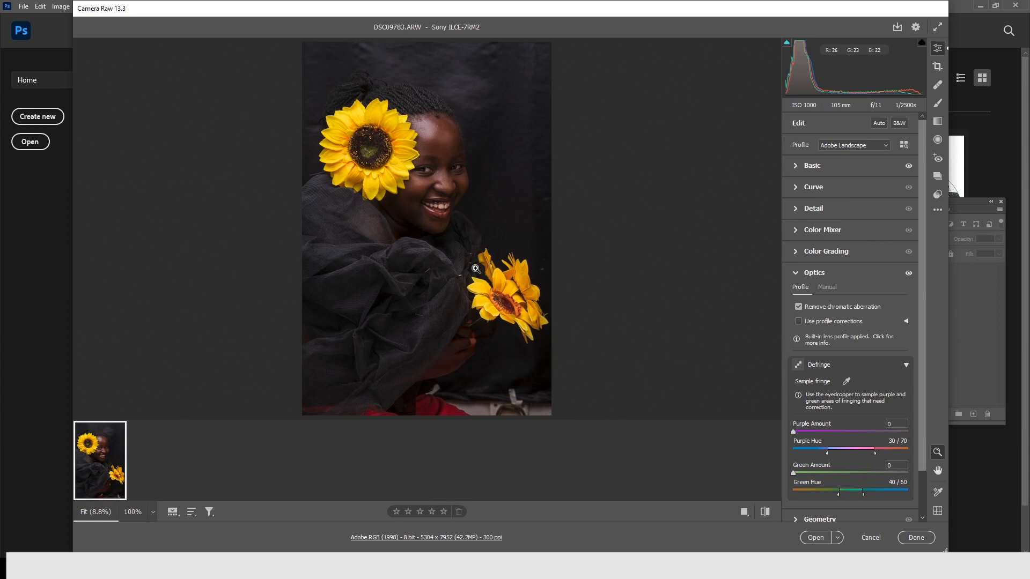
click(793, 275)
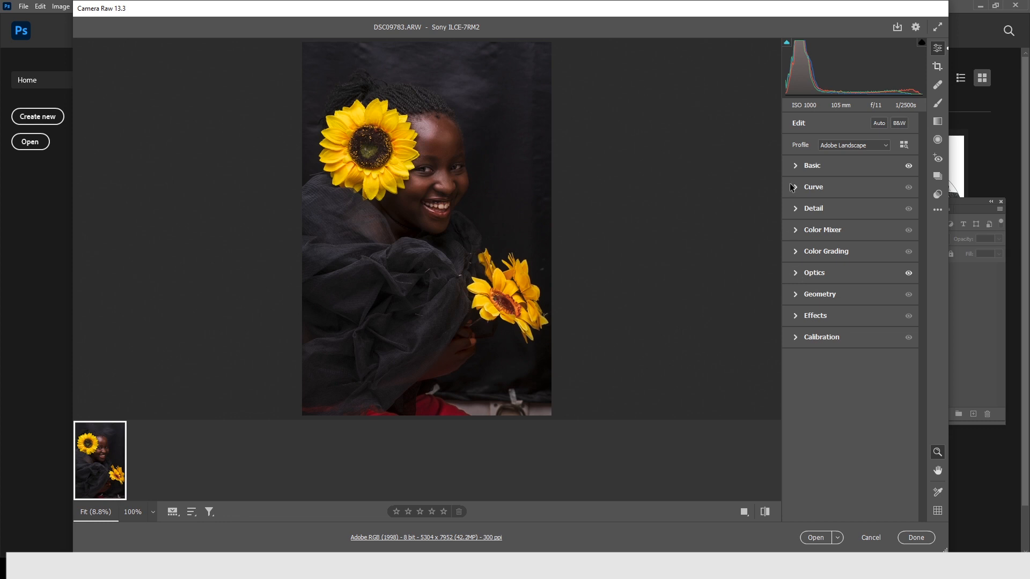
Step: Raise the photo's exposure to +0.45 in the Basic settings
click(796, 166)
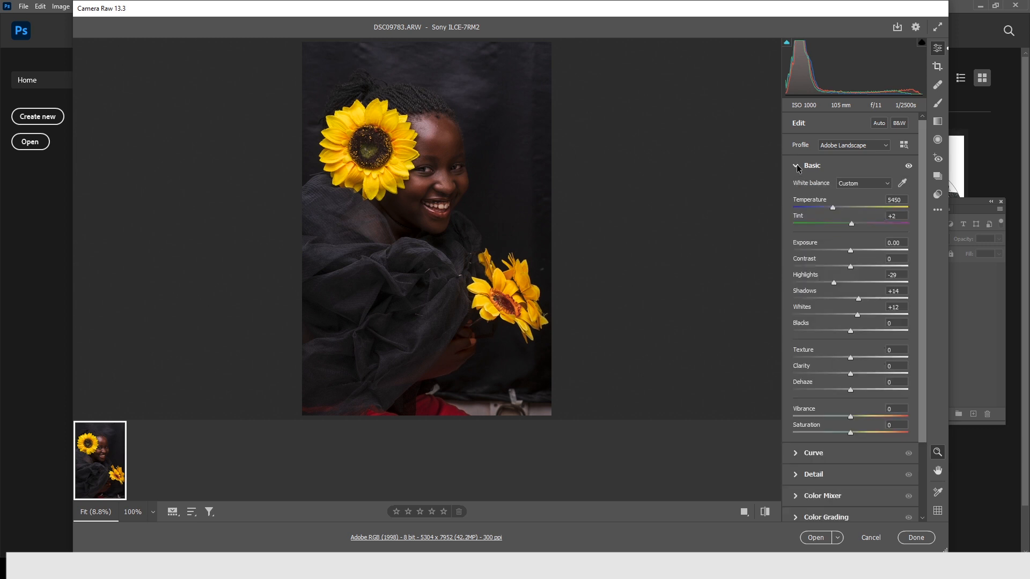
click(797, 165)
click(796, 165)
click(855, 250)
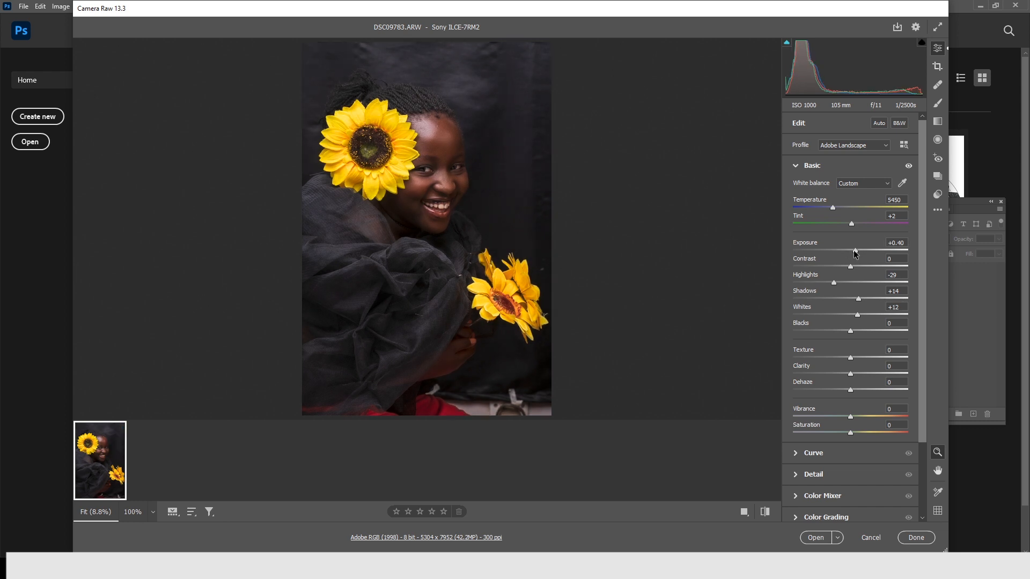
drag(855, 253, 855, 253)
Step: Lower the highlights to -78 while checking the bright skin on the forehead at 100%
click(422, 128)
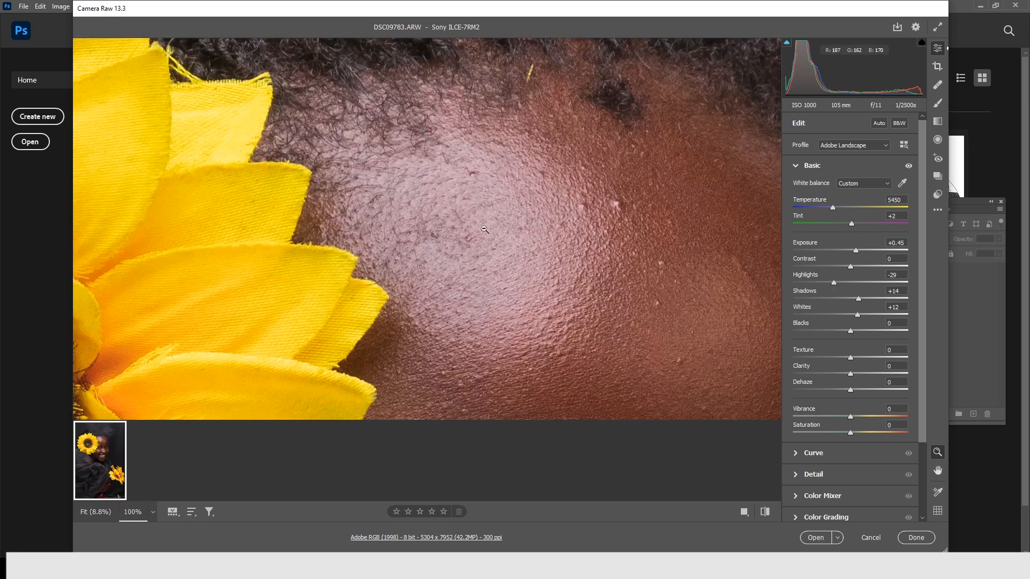
drag(834, 280, 803, 280)
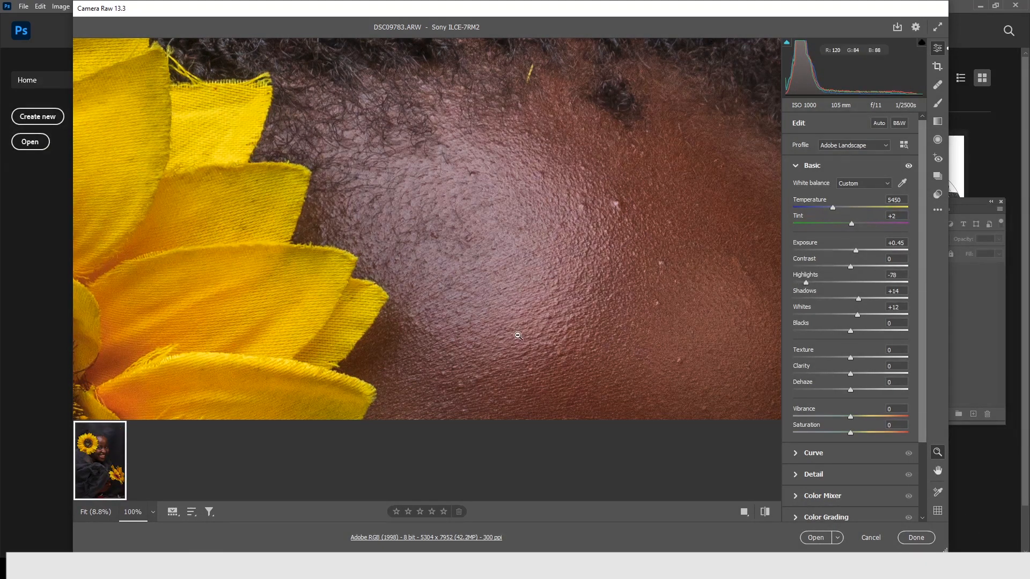
key(z)
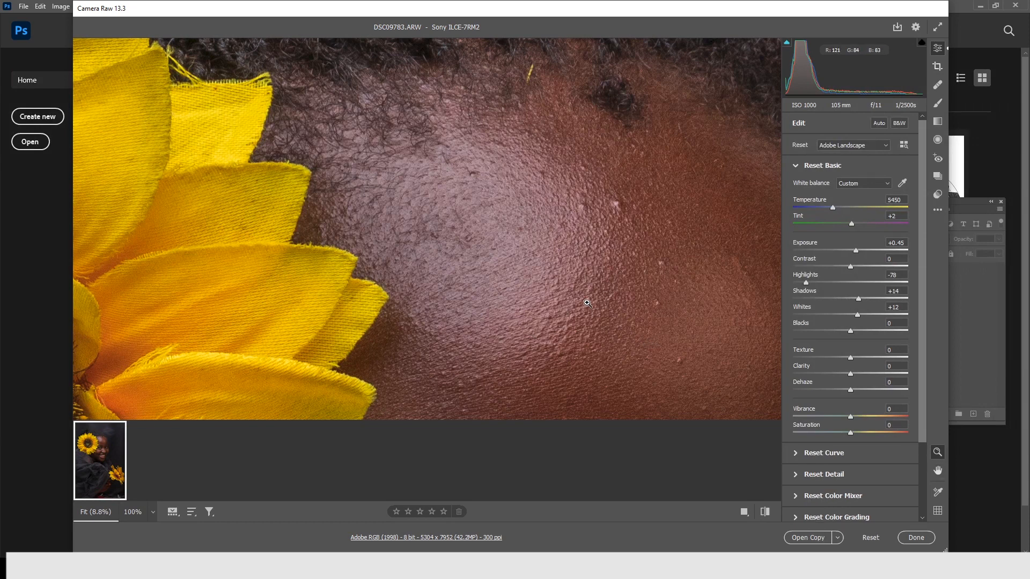
Step: Raise the shadows to +23 while checking the dark fabric at 100%, and ease the highlights to -61
click(601, 311)
click(422, 238)
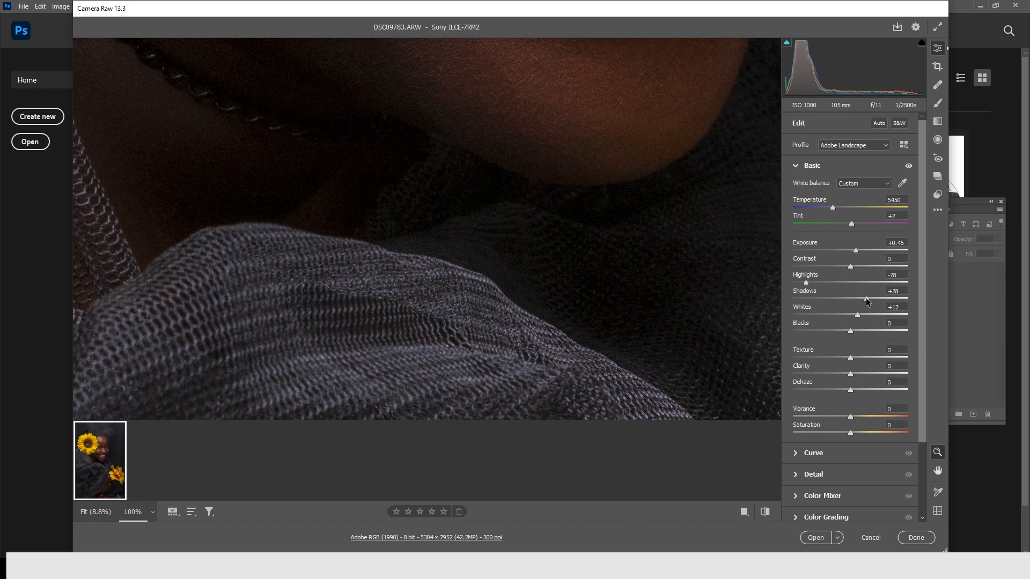
drag(867, 302, 870, 302)
click(411, 211)
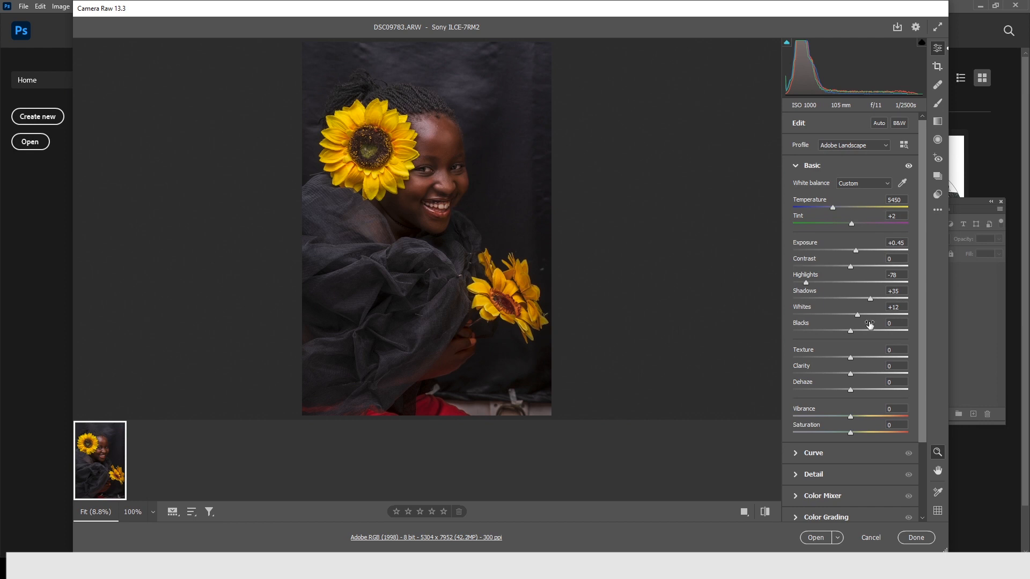
drag(870, 303, 867, 302)
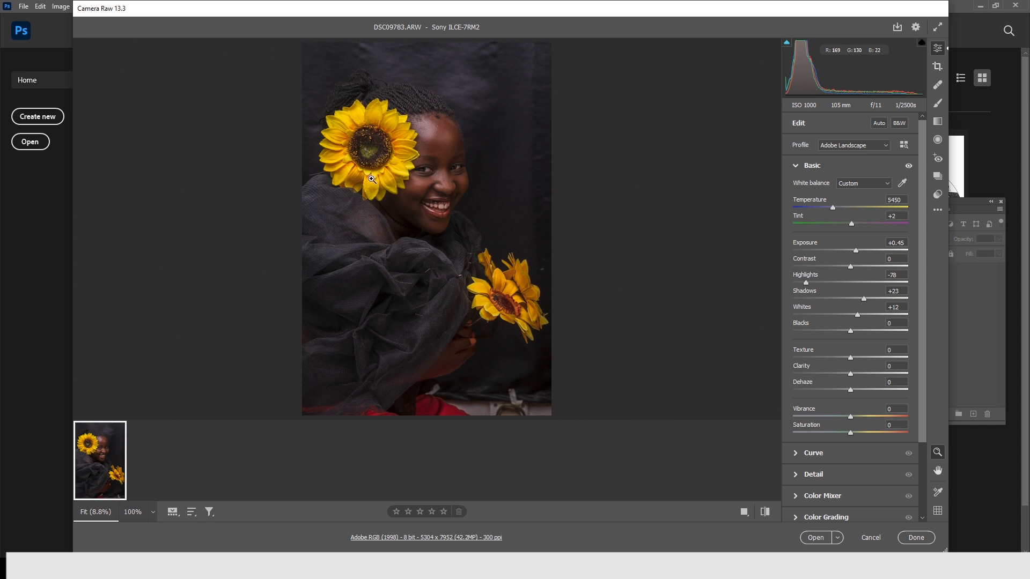
drag(806, 281, 815, 281)
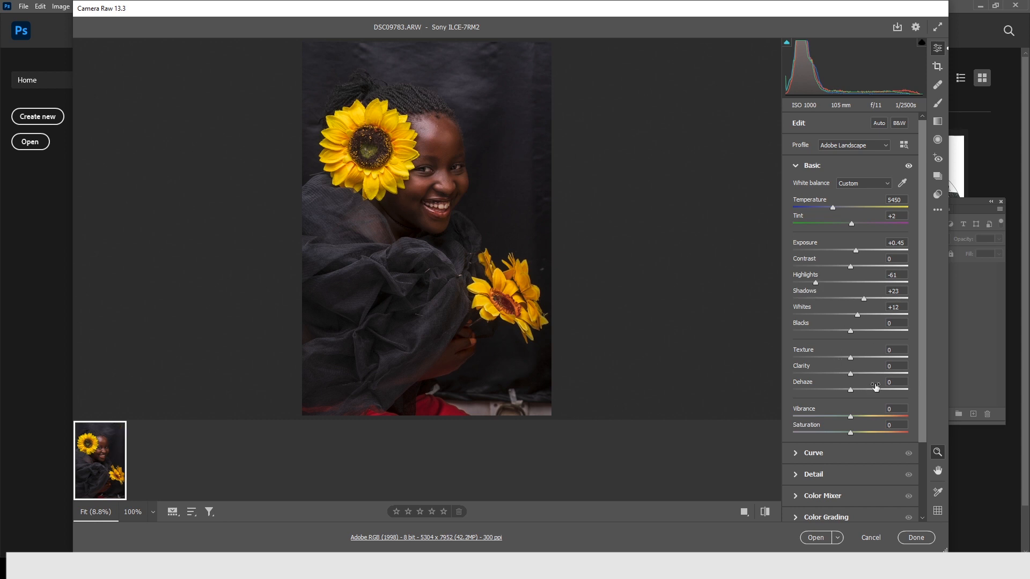
Step: Sample a neutral white balance from the pale object behind the girl and her teeth, and fine-tune the temperature slightly warmer
scroll(927, 413, down, 2)
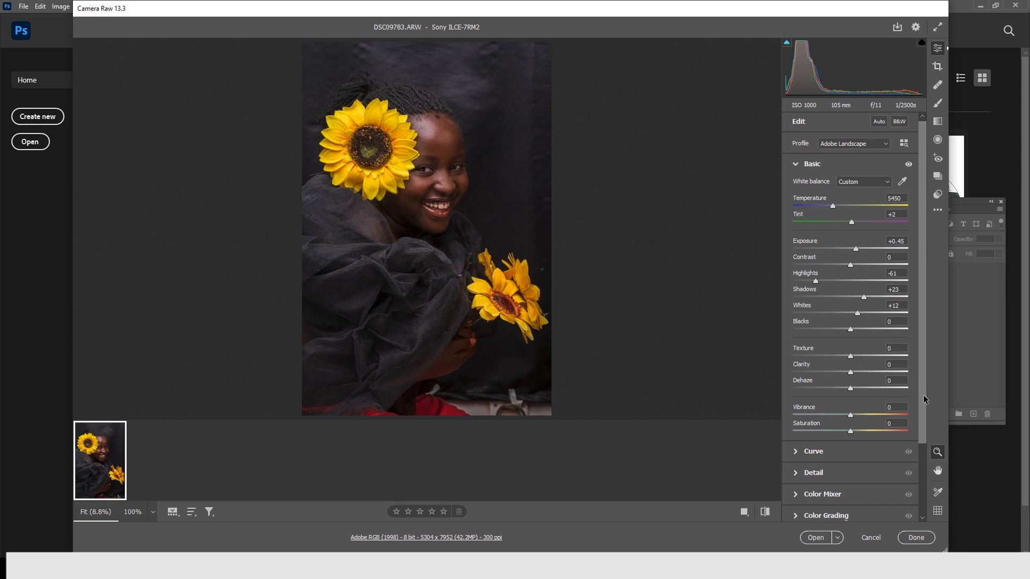
scroll(927, 424, down, 1)
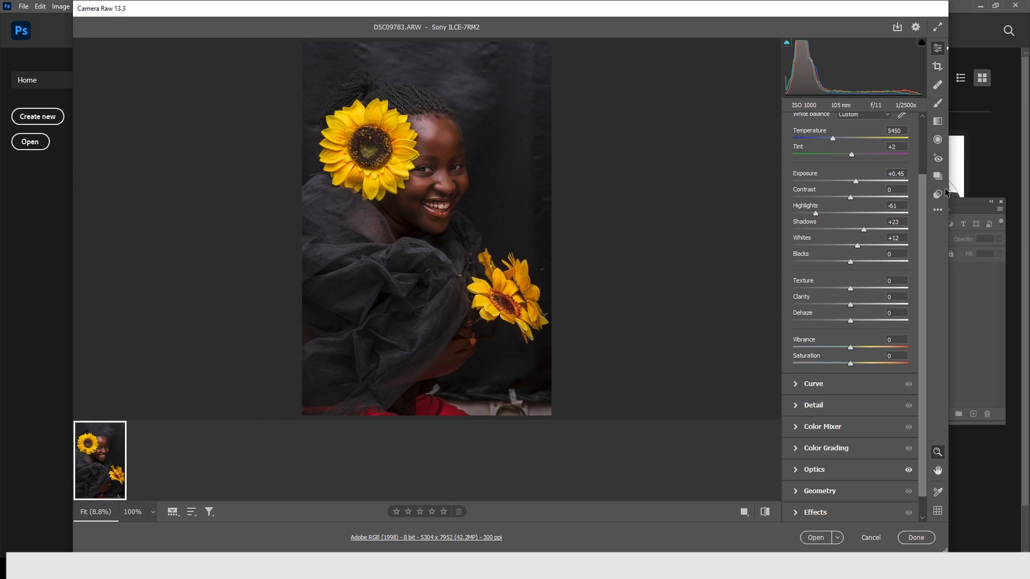
scroll(924, 276, up, 4)
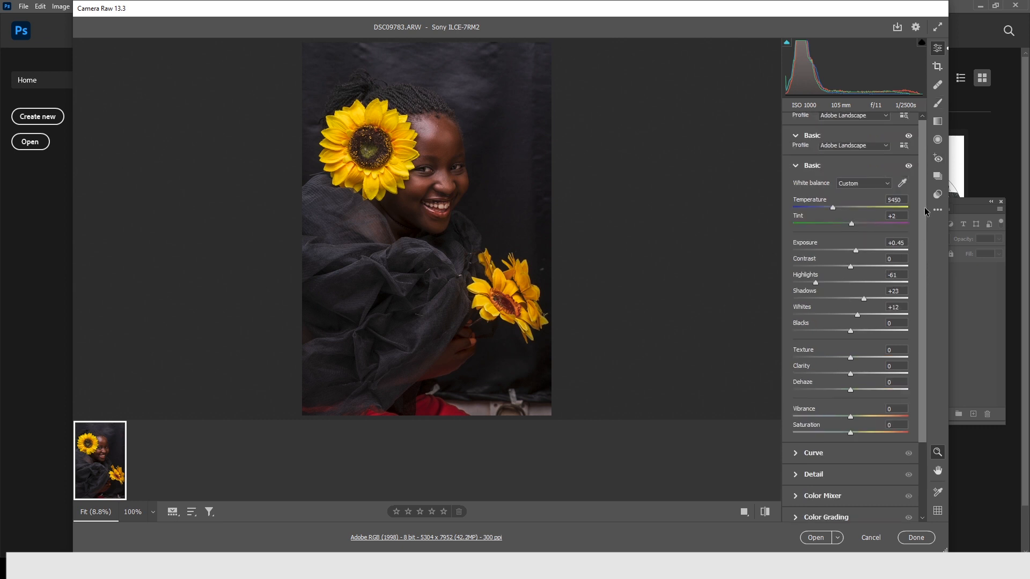
click(903, 187)
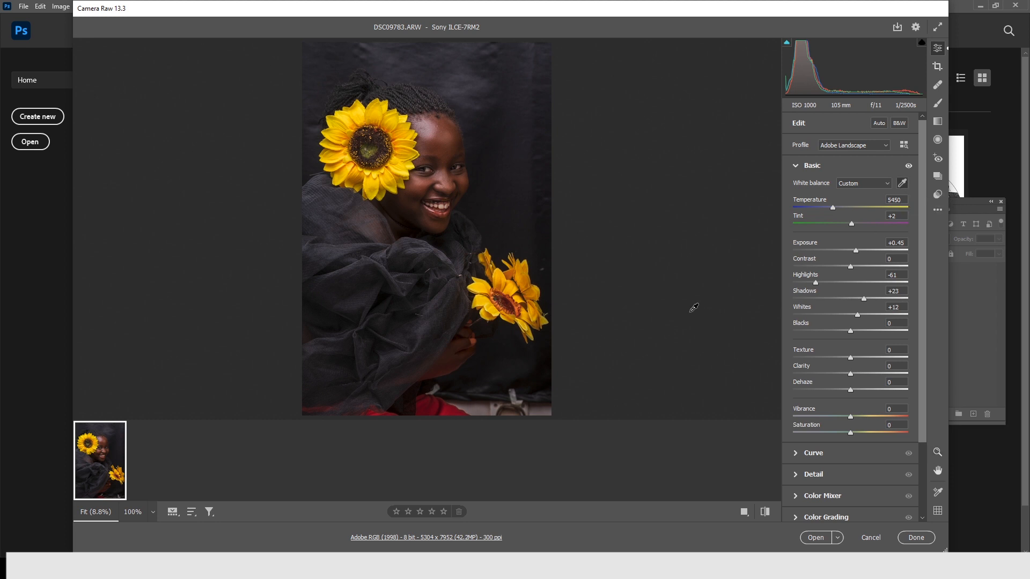
click(545, 407)
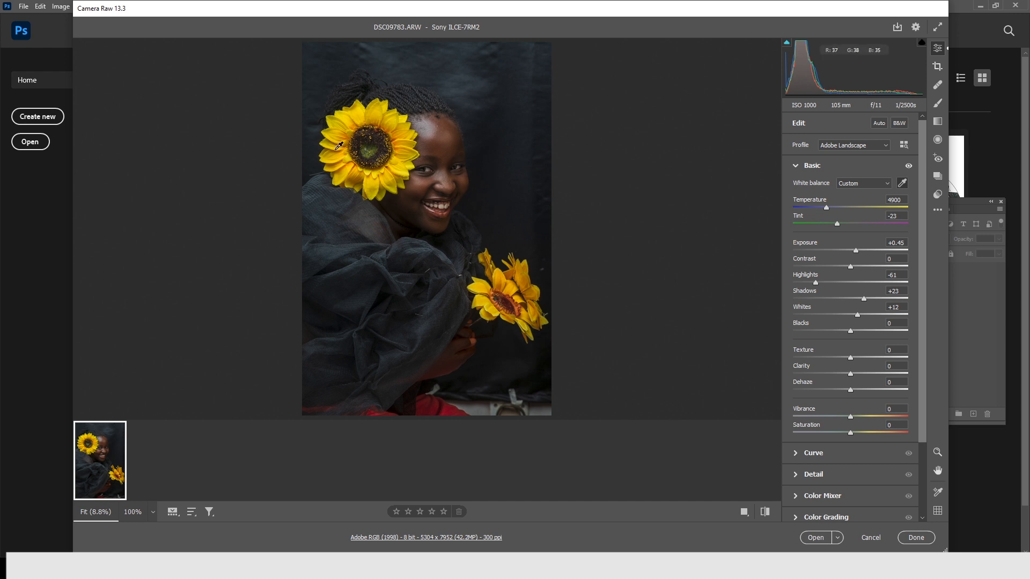
click(443, 206)
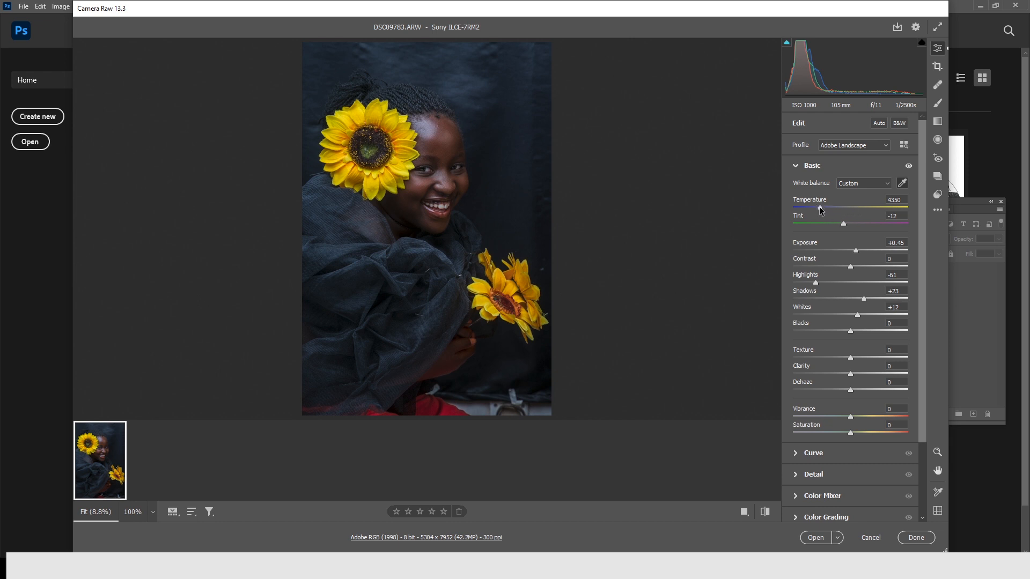
drag(819, 207, 824, 208)
Step: Open the developed photo as a Photoshop document and look over the face, flowers and dress at 25%
scroll(849, 387, down, 3)
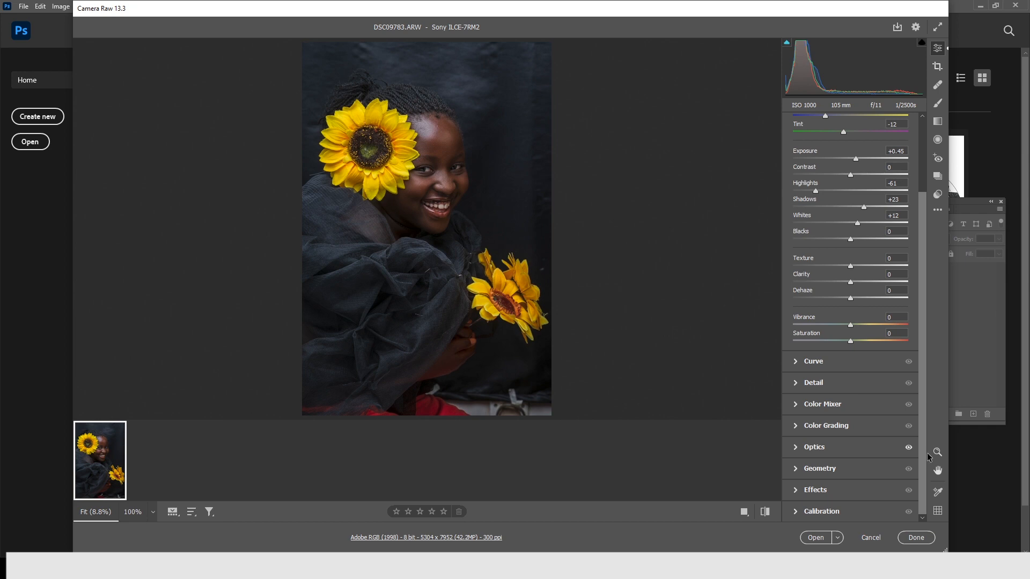
click(816, 538)
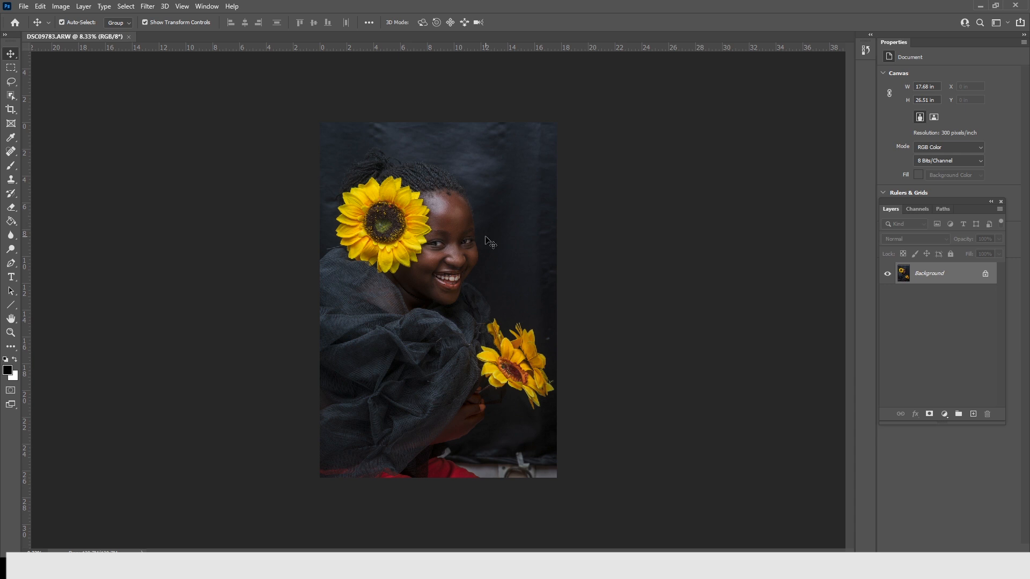
click(11, 333)
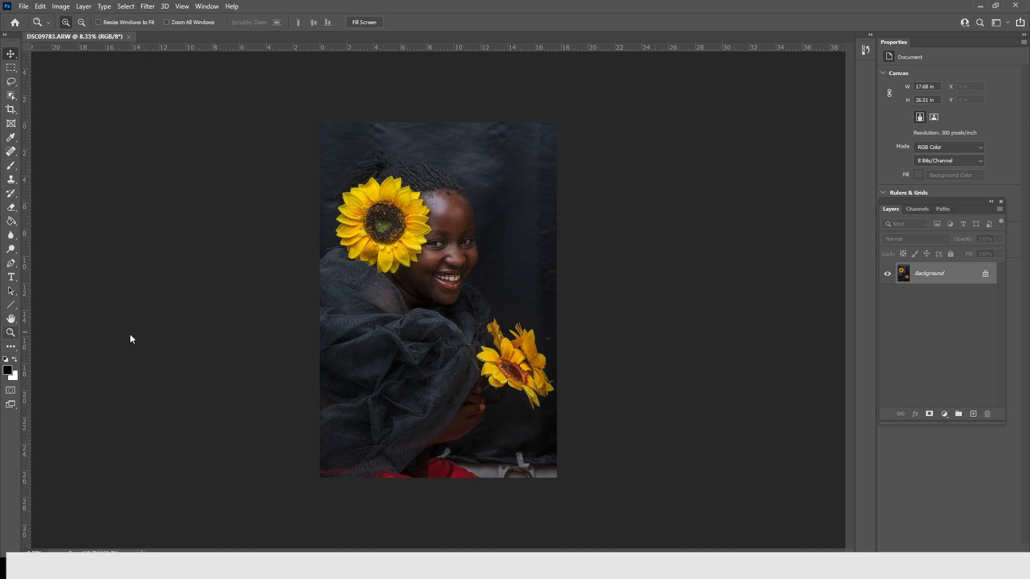
click(407, 312)
click(457, 225)
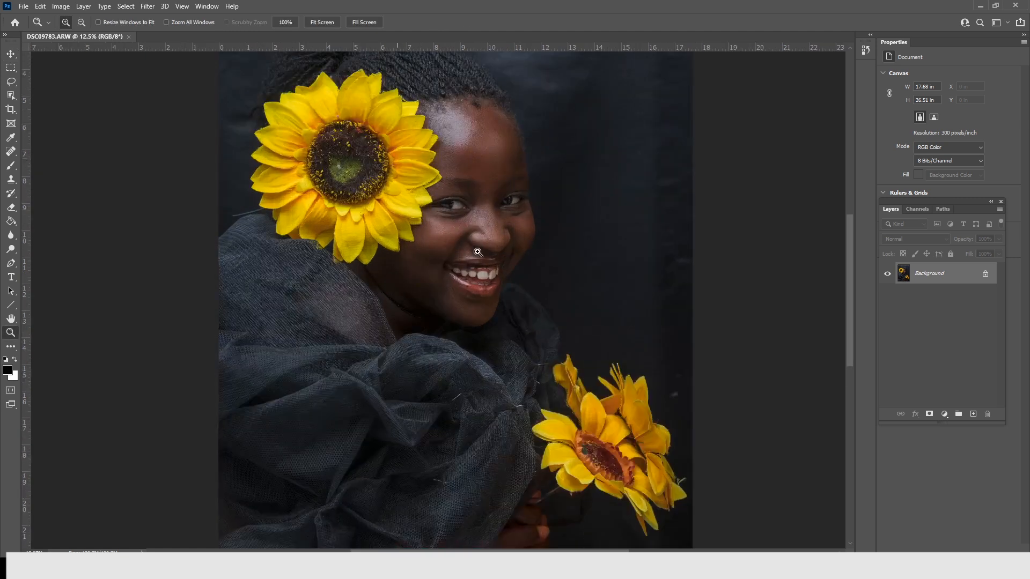
click(478, 252)
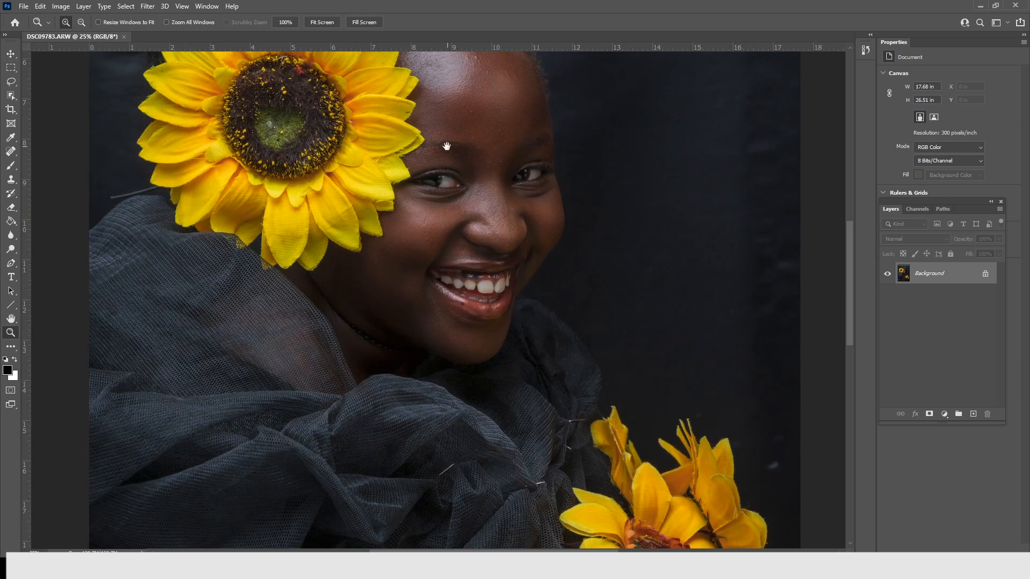
drag(446, 146, 503, 138)
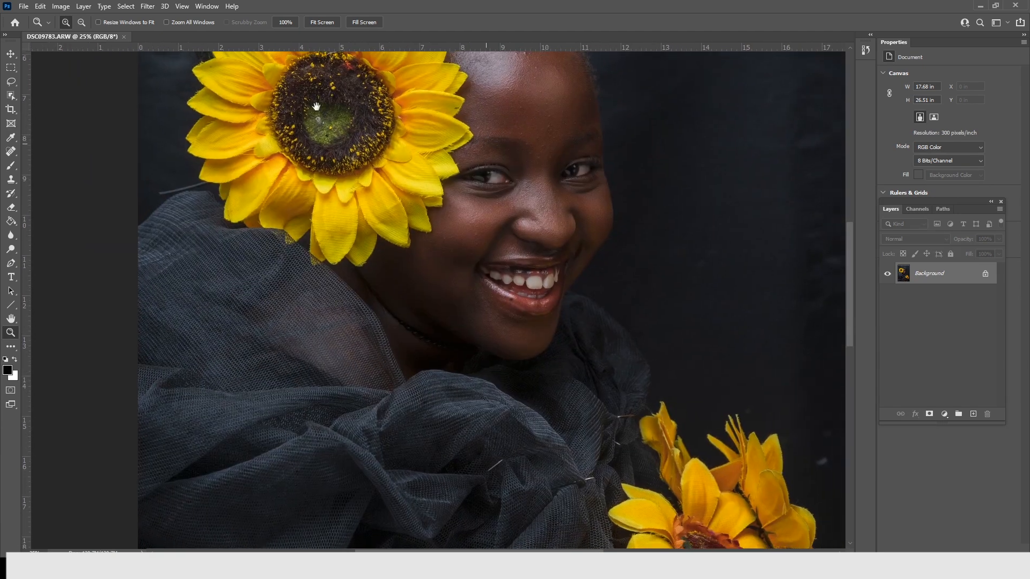
drag(316, 106, 428, 35)
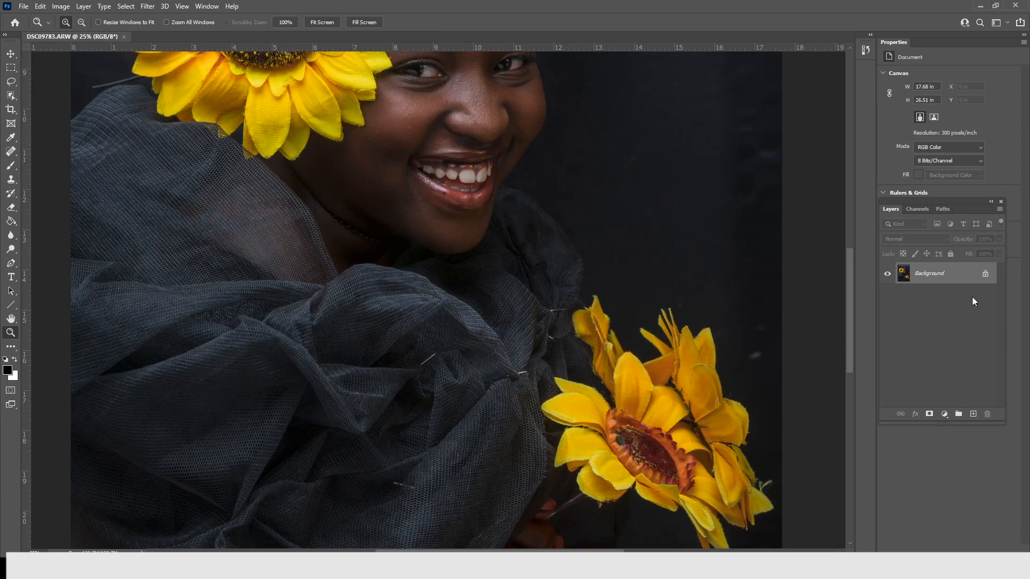
Step: Add an empty layer above the Background and enlarge the Spot Healing Brush to about 62 px
click(974, 414)
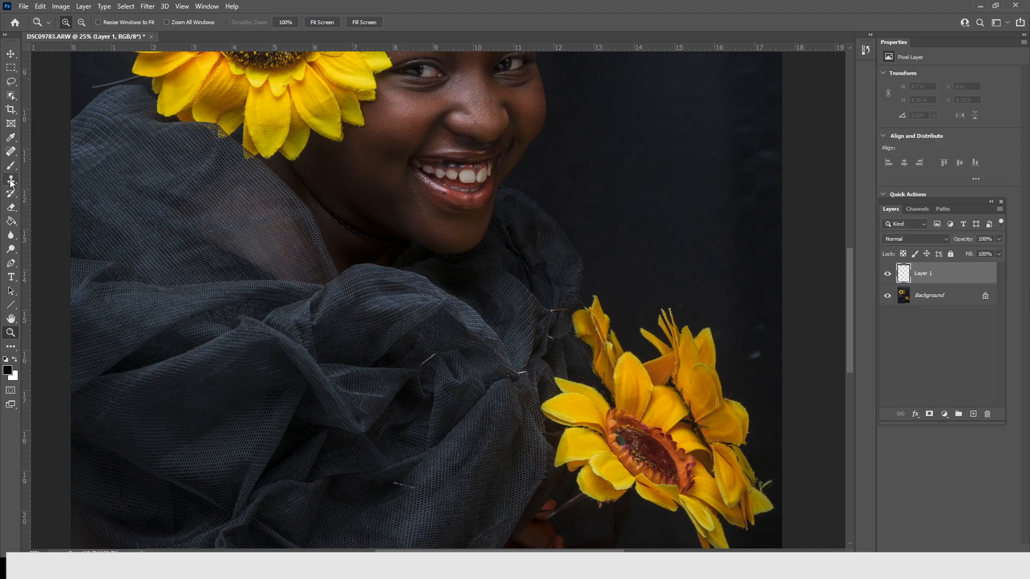
click(10, 151)
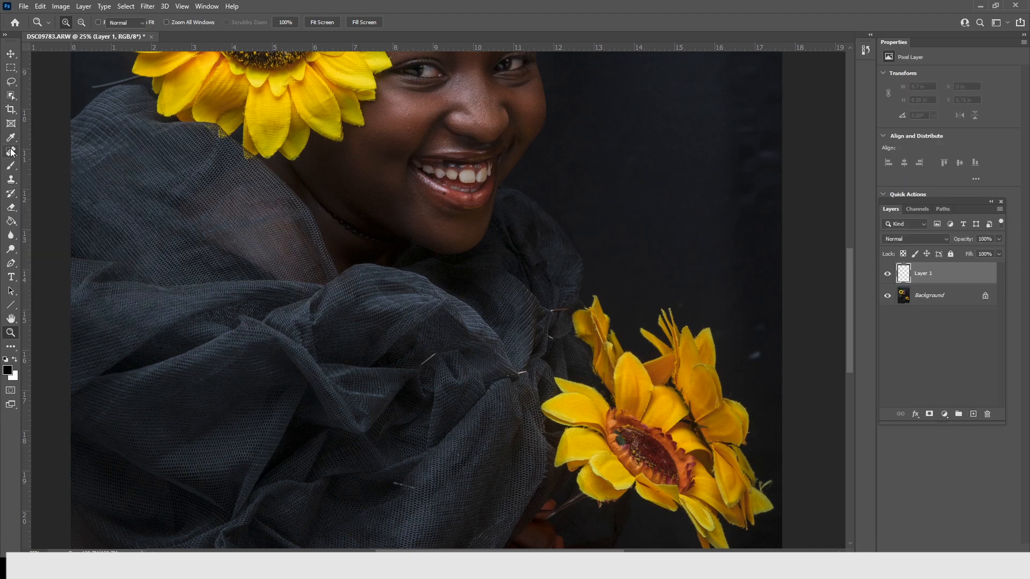
right_click(11, 152)
click(45, 154)
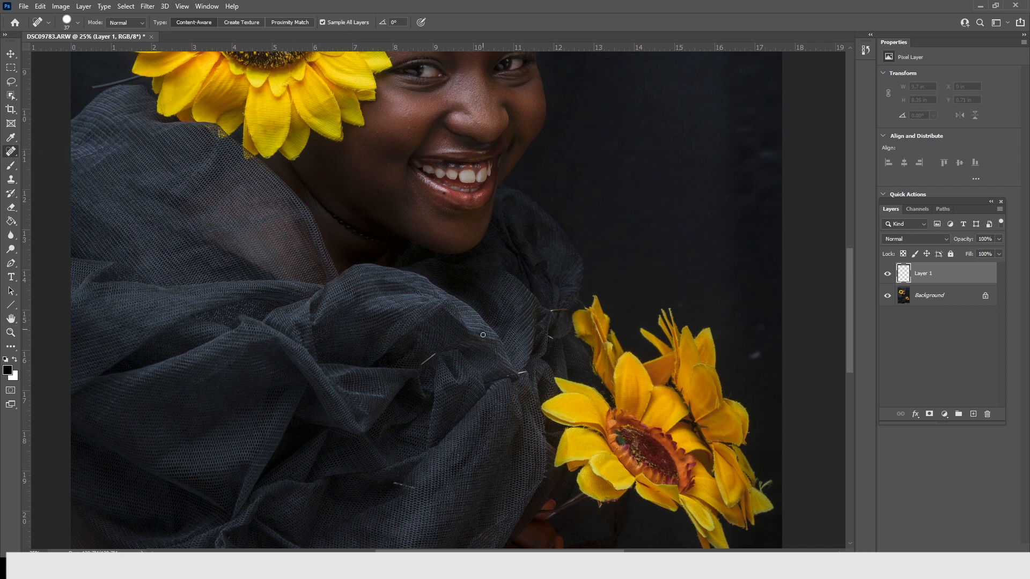
right_click(509, 373)
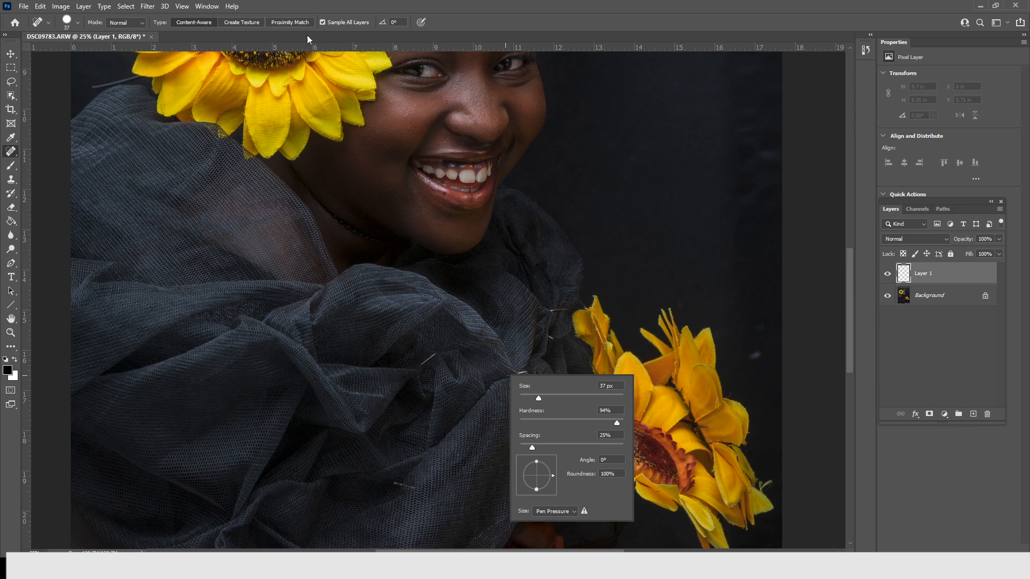
click(552, 396)
Step: Heal away the pins and loose pale threads on the dark tulle dress with the Spot Healing Brush
drag(510, 373, 529, 373)
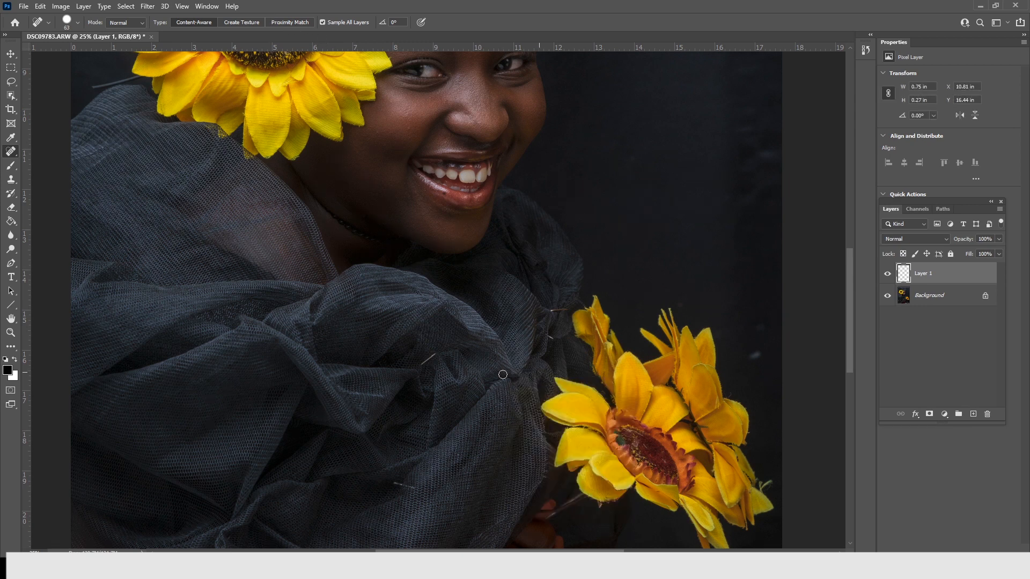
drag(436, 351, 421, 369)
mouse_move(547, 307)
mouse_down()
mouse_move(570, 308)
mouse_move(553, 338)
mouse_up()
drag(396, 484, 409, 485)
drag(407, 472, 550, 262)
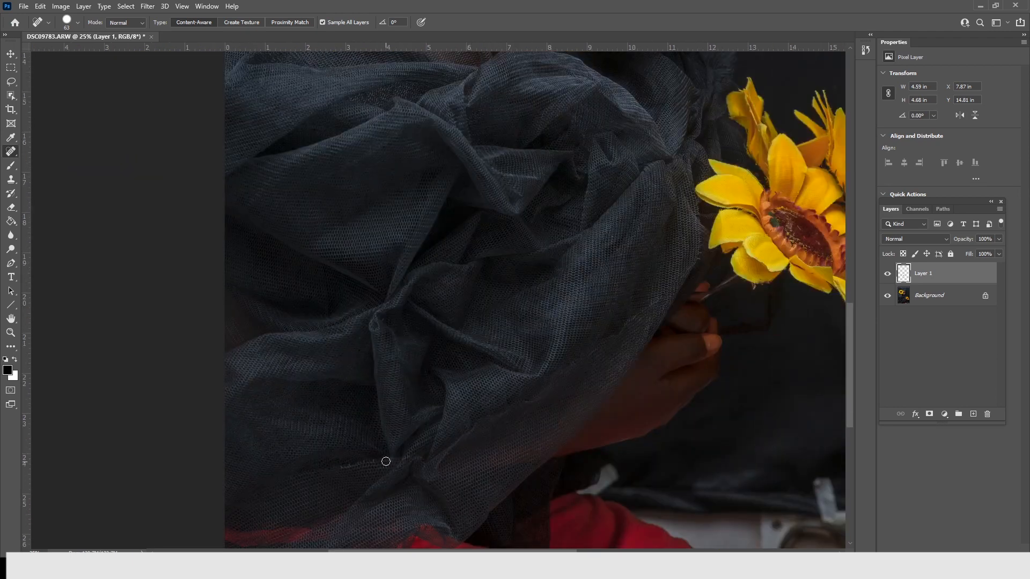
drag(386, 461, 300, 475)
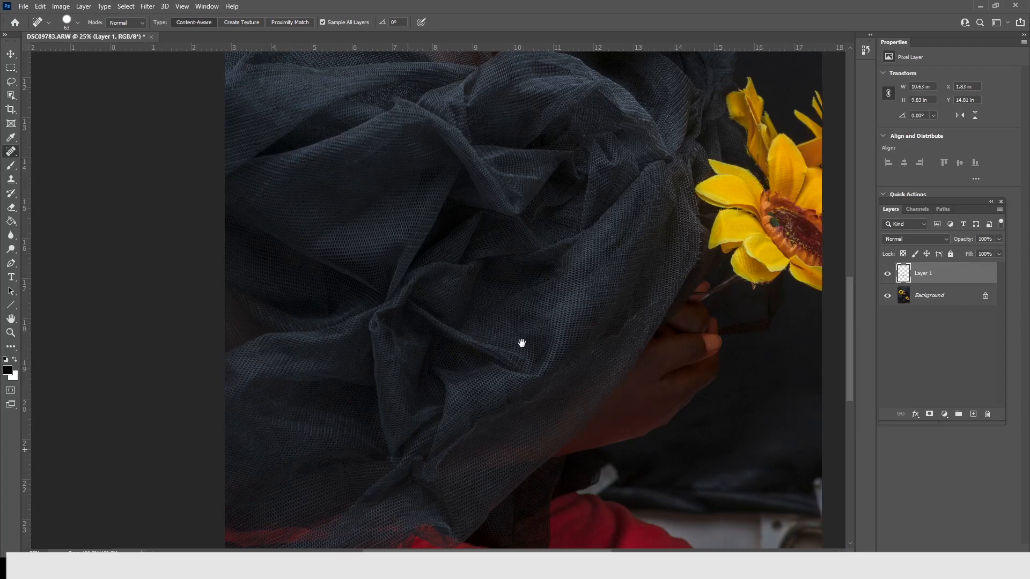
Step: Heal the marks along the hairline and the blemishes on the forehead at 33.3% with the Spot Healing Brush
drag(522, 343, 459, 377)
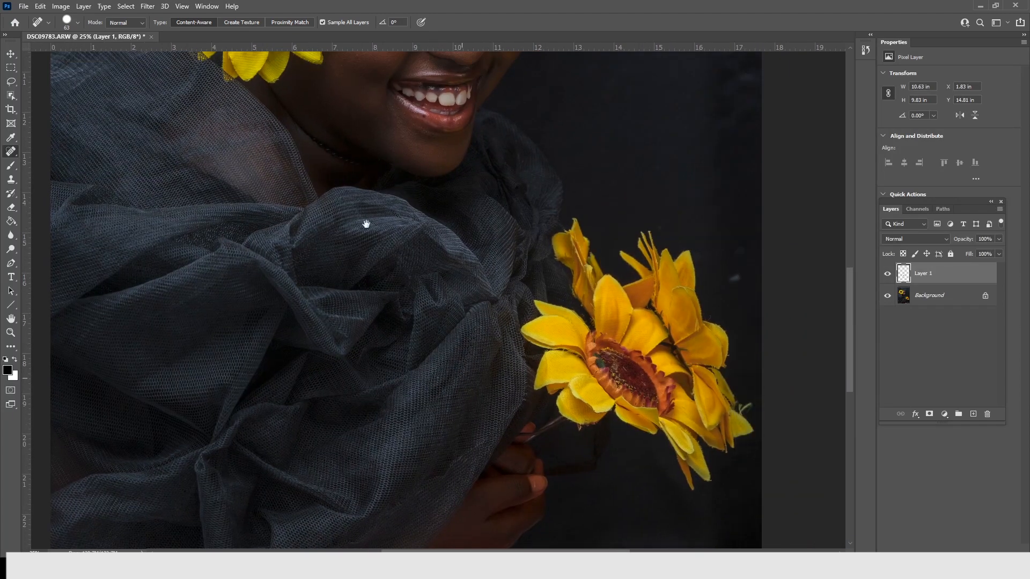
drag(324, 226, 382, 415)
drag(471, 113, 421, 268)
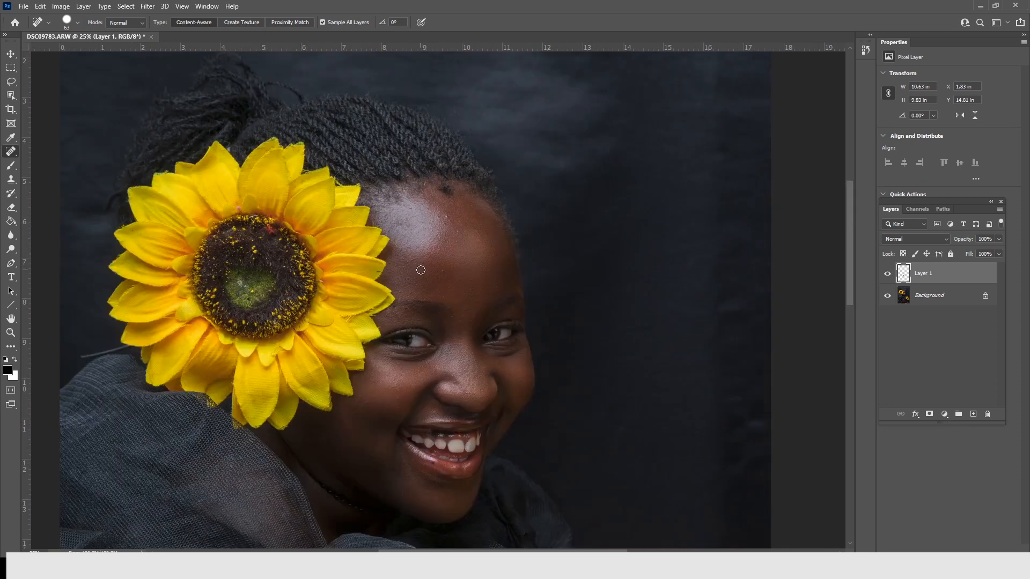
key(z)
click(465, 213)
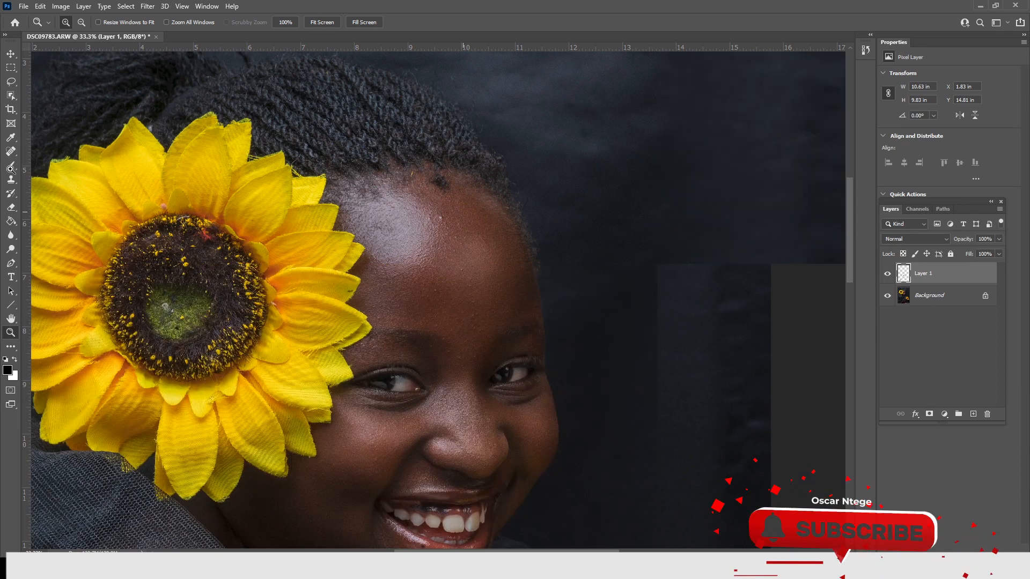
click(10, 151)
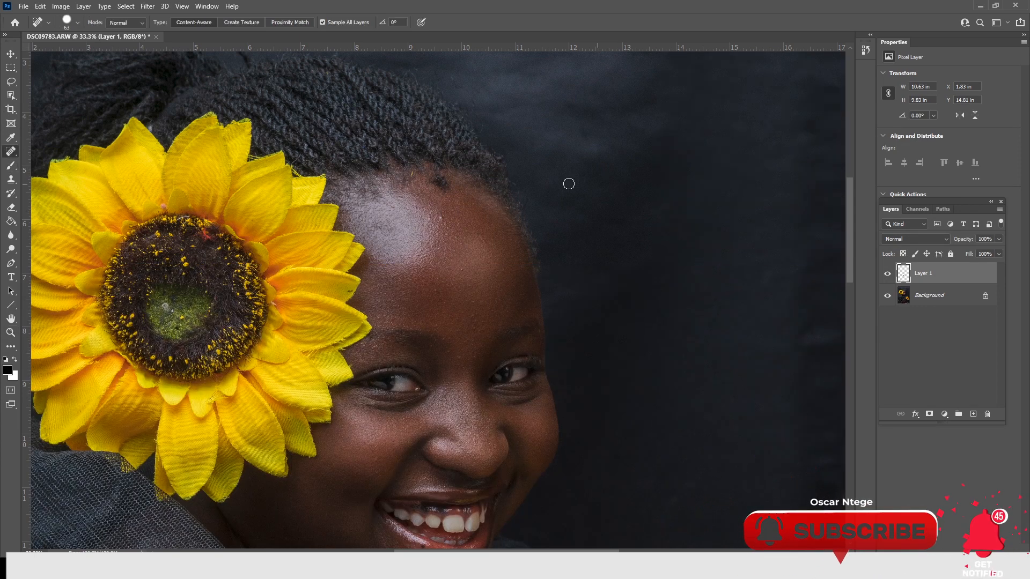
click(407, 175)
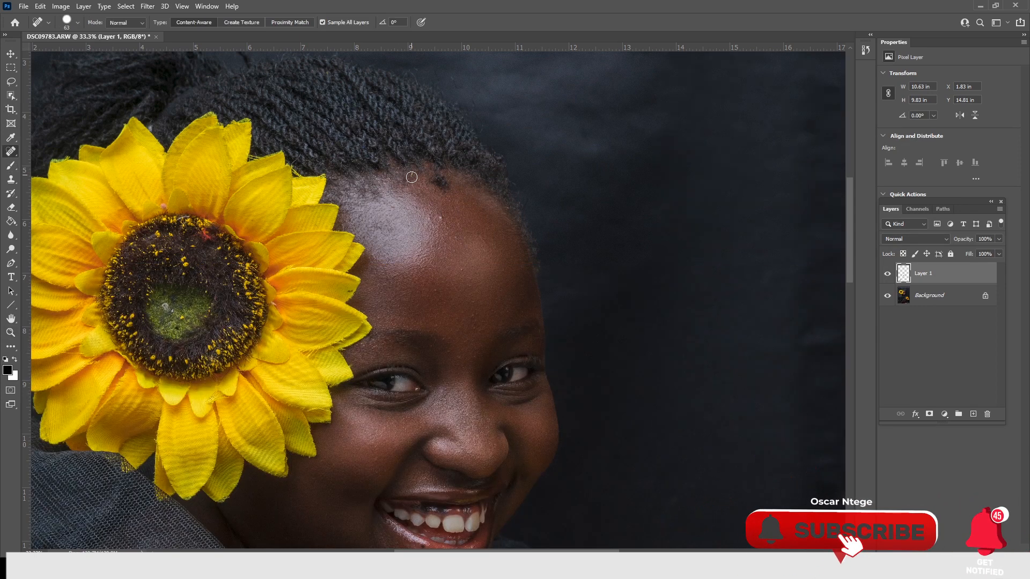
click(430, 219)
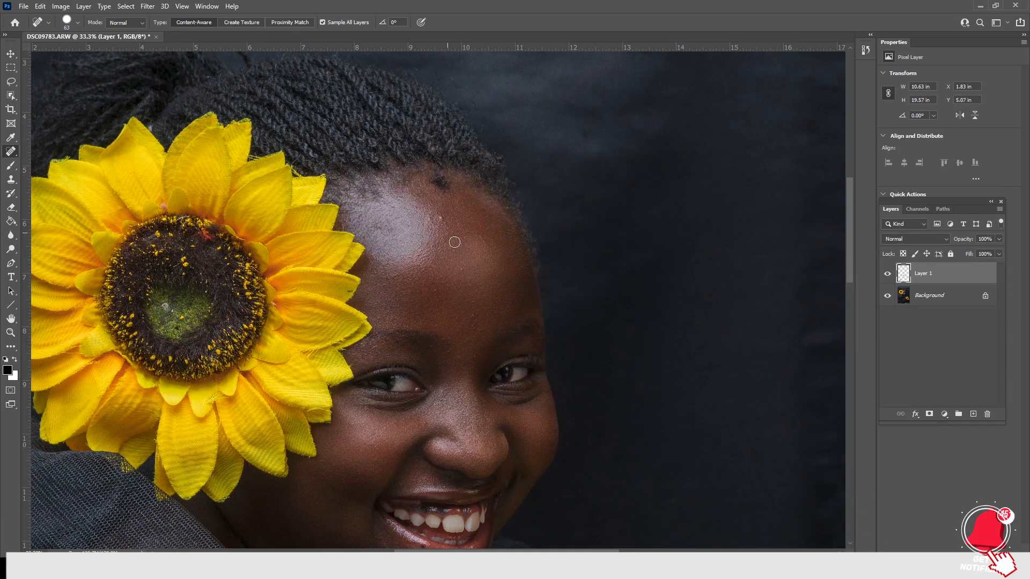
click(437, 291)
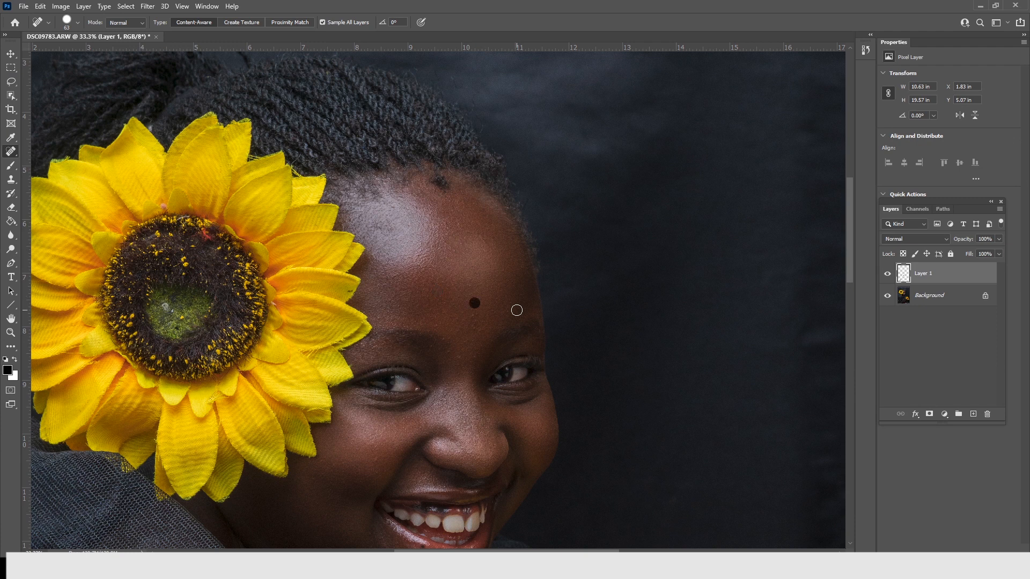
Step: Shrink the Spot Healing Brush to 31 px and heal the small blemishes on the brow, around the eye and on the chin
right_click(516, 310)
click(473, 315)
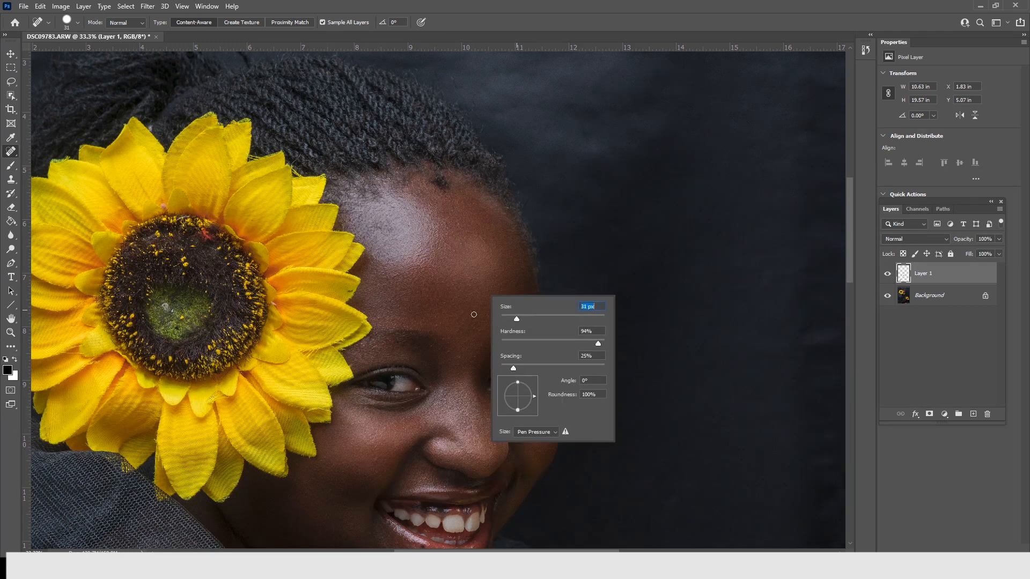
click(444, 338)
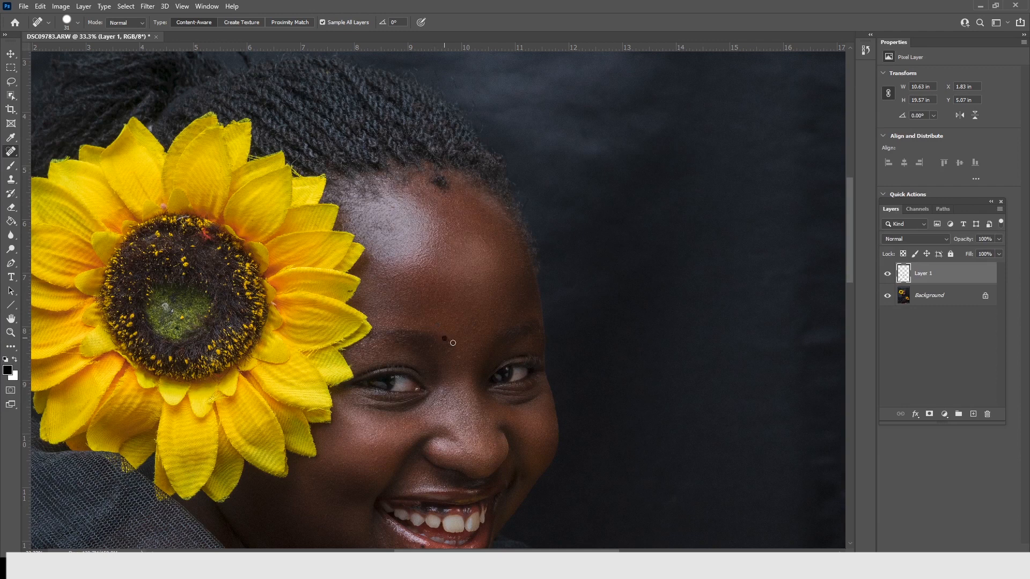
click(449, 344)
click(379, 318)
click(377, 333)
click(363, 345)
drag(408, 345, 397, 356)
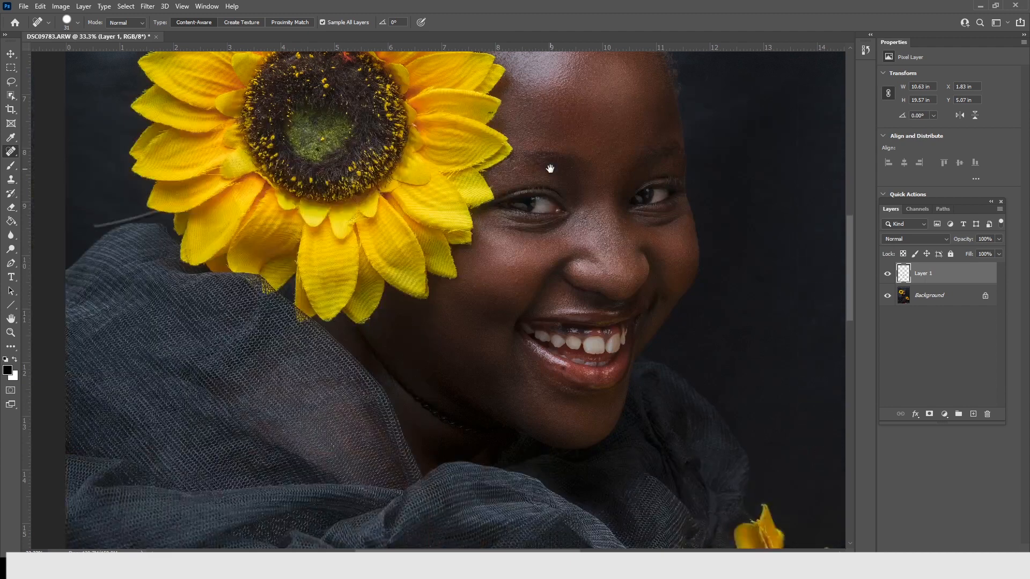
drag(550, 168, 578, 94)
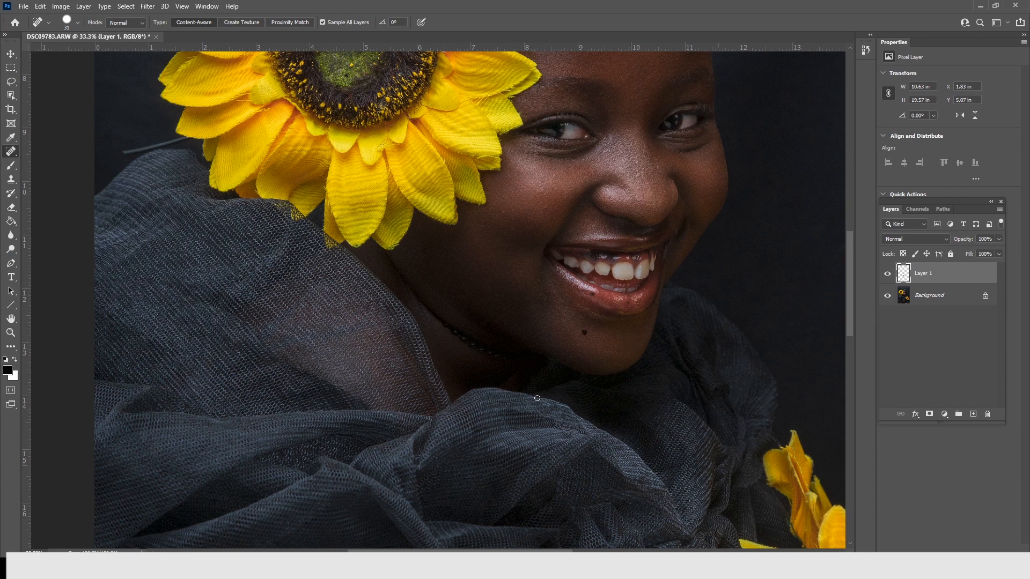
Step: Remove the stray strand between the hair sunflower and the shoulder, using the Spot Healing Brush enlarged to 46 px
scroll(427, 253, left, 5)
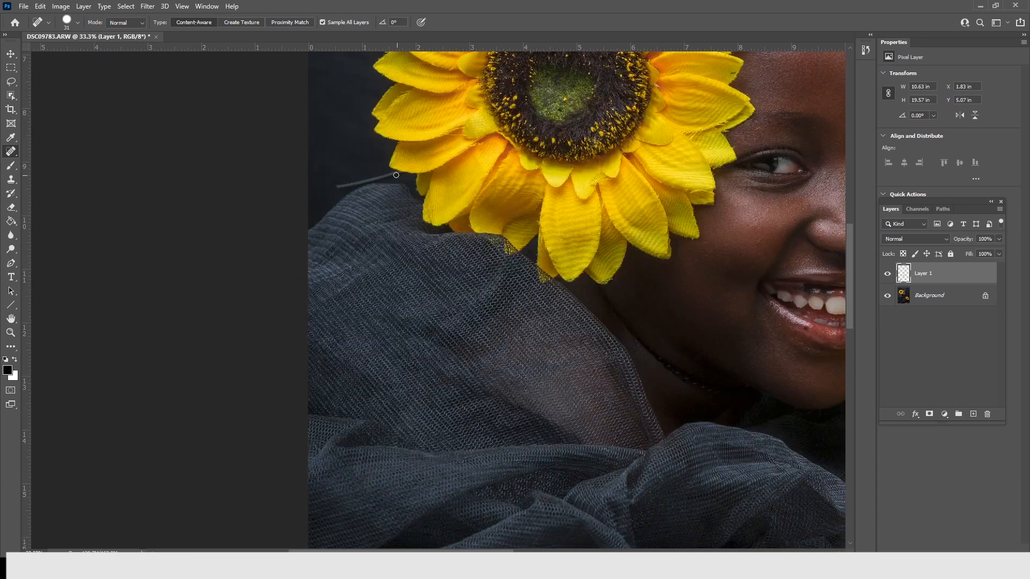
drag(359, 177, 396, 174)
right_click(361, 165)
click(401, 189)
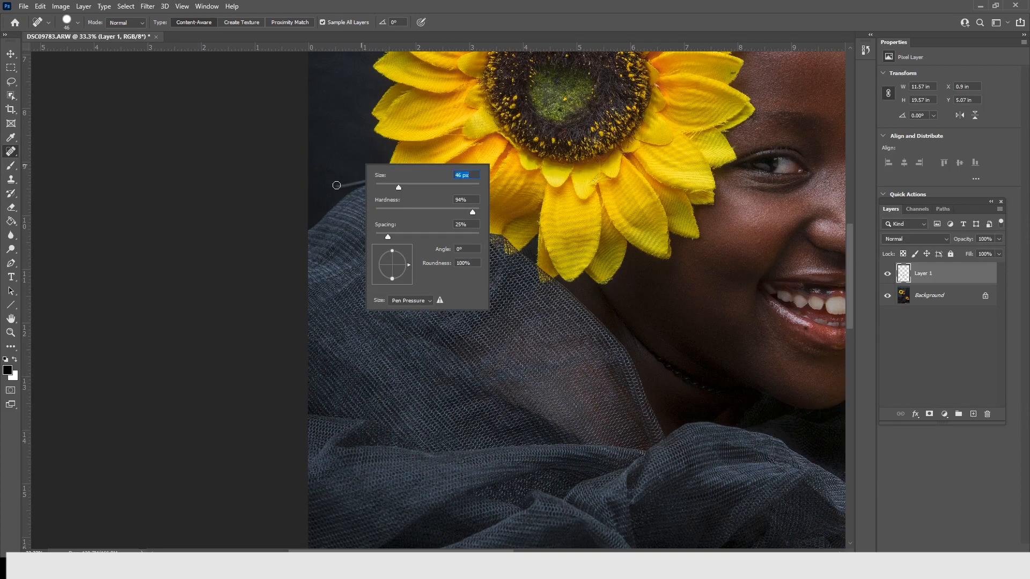
mouse_move(332, 185)
mouse_down()
mouse_move(386, 178)
mouse_move(363, 178)
mouse_move(359, 182)
mouse_up()
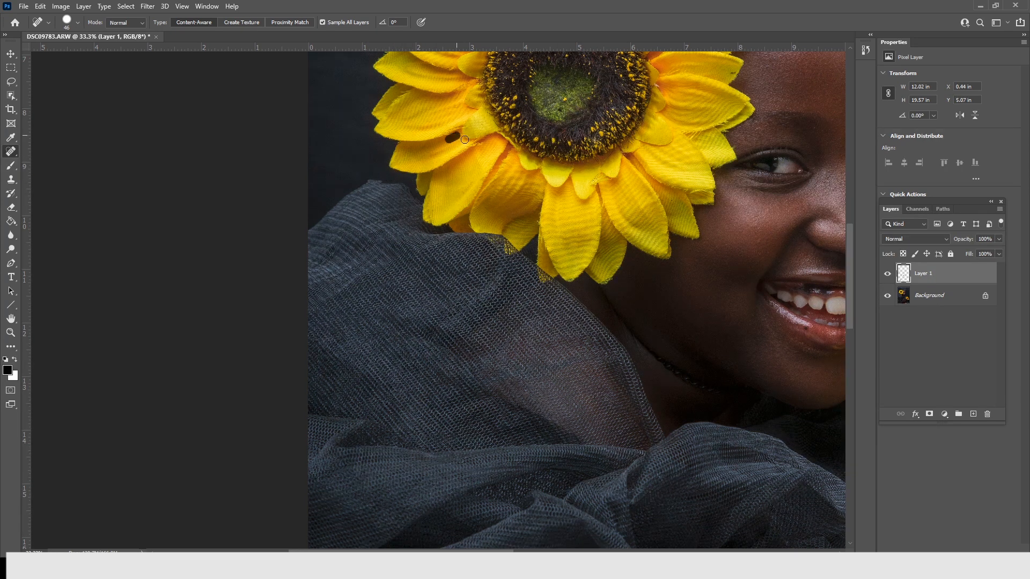
Step: Heal flaws on the hair sunflower's petals and clean up the hair and background along its petal edges
drag(466, 150, 478, 151)
key(ctrl+z)
drag(592, 103, 545, 148)
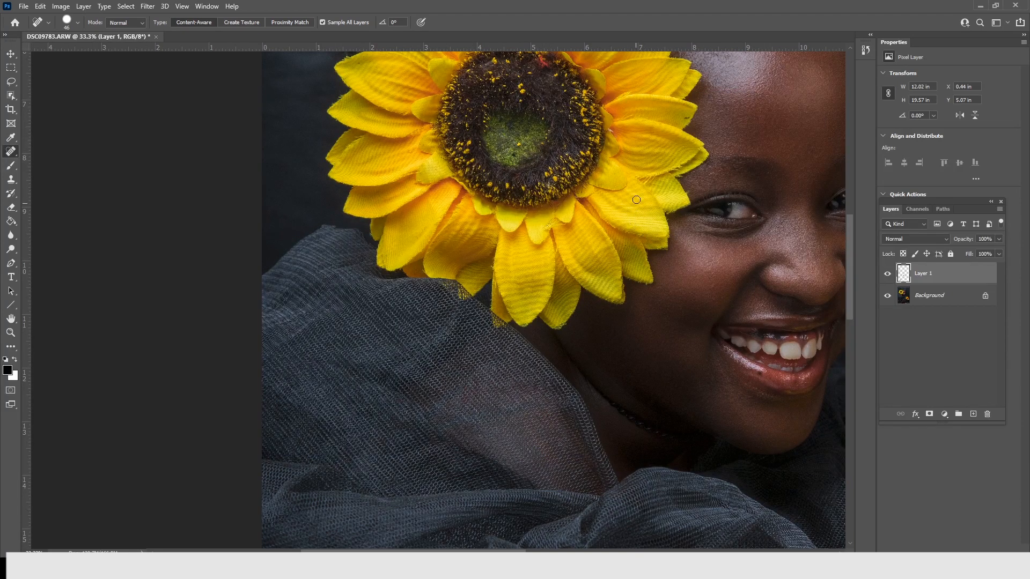
drag(647, 150, 594, 265)
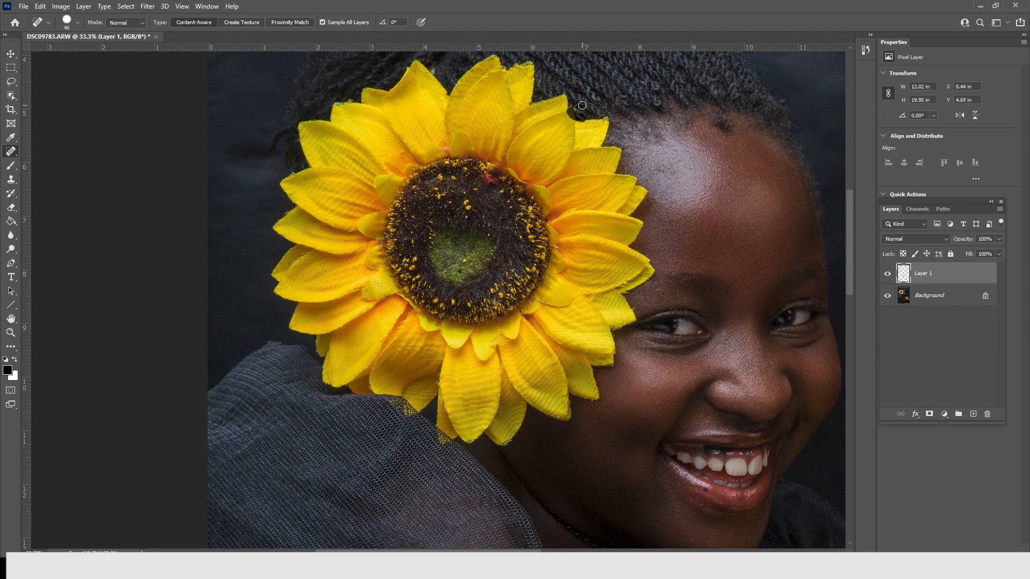
click(572, 113)
drag(581, 101, 570, 112)
drag(304, 175, 300, 130)
drag(276, 222, 288, 214)
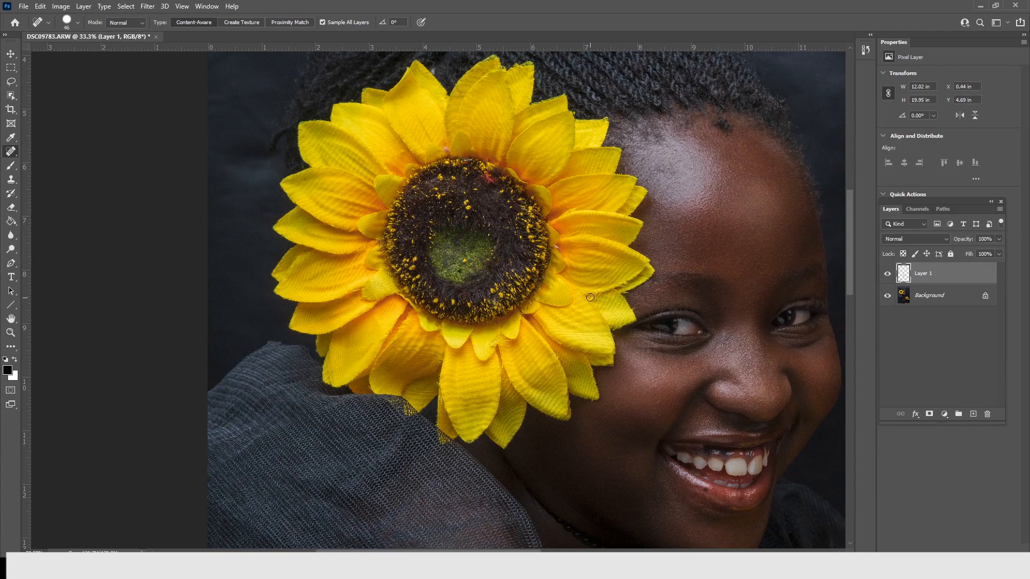
drag(589, 296, 621, 291)
drag(618, 285, 630, 278)
Step: Heal away the loose threads along the outer petals of the hand-held bouquet on the side facing the backdrop
mouse_move(608, 328)
mouse_down()
mouse_move(637, 327)
mouse_move(397, 263)
mouse_move(345, 156)
mouse_move(368, 137)
mouse_up()
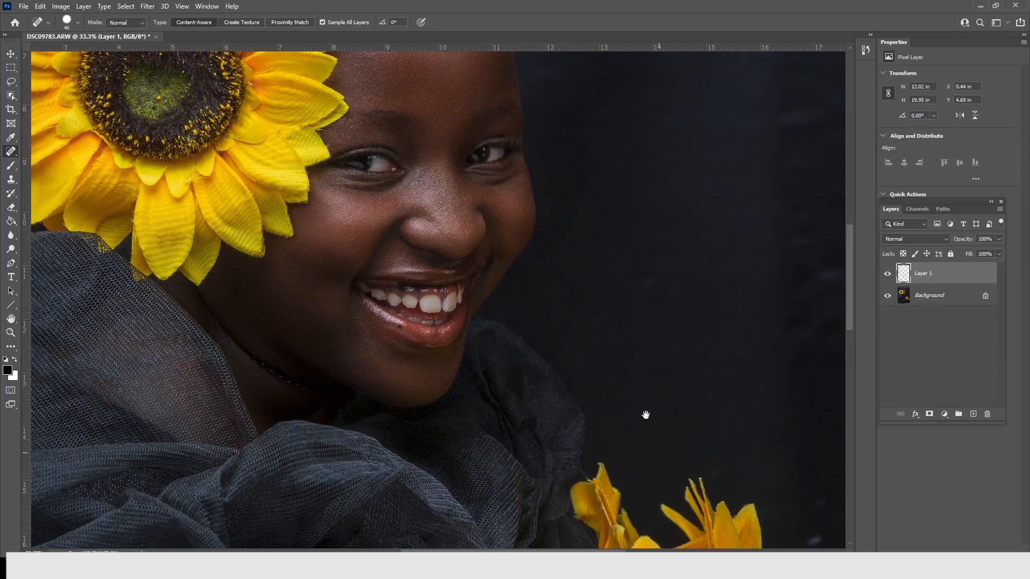
mouse_move(643, 471)
mouse_down()
mouse_move(616, 276)
mouse_move(577, 308)
mouse_move(583, 323)
mouse_move(550, 345)
mouse_move(584, 411)
mouse_move(587, 429)
mouse_move(579, 426)
mouse_up()
mouse_move(732, 406)
mouse_down()
mouse_move(766, 445)
mouse_move(764, 479)
mouse_move(767, 446)
mouse_up()
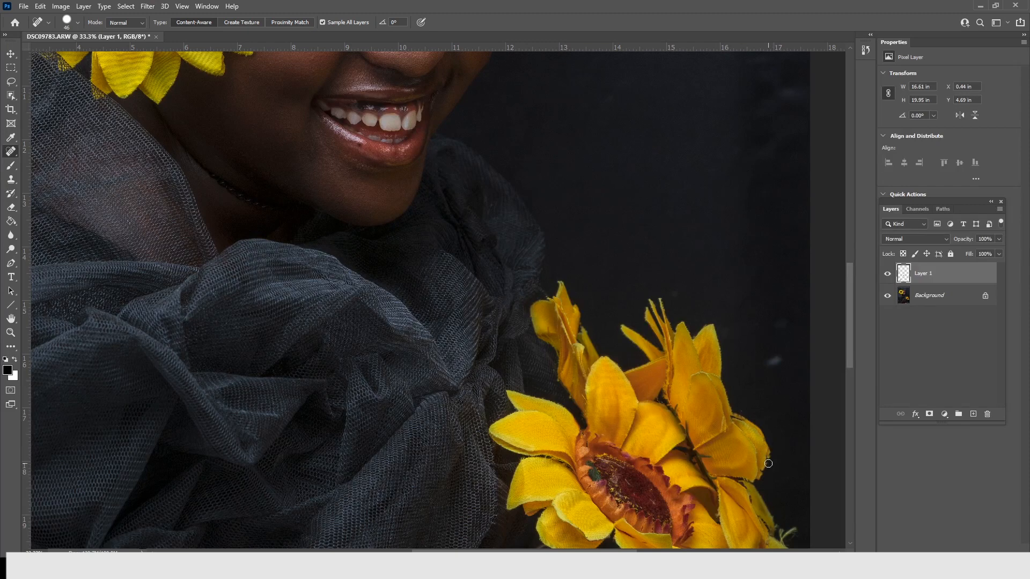
drag(785, 466, 738, 342)
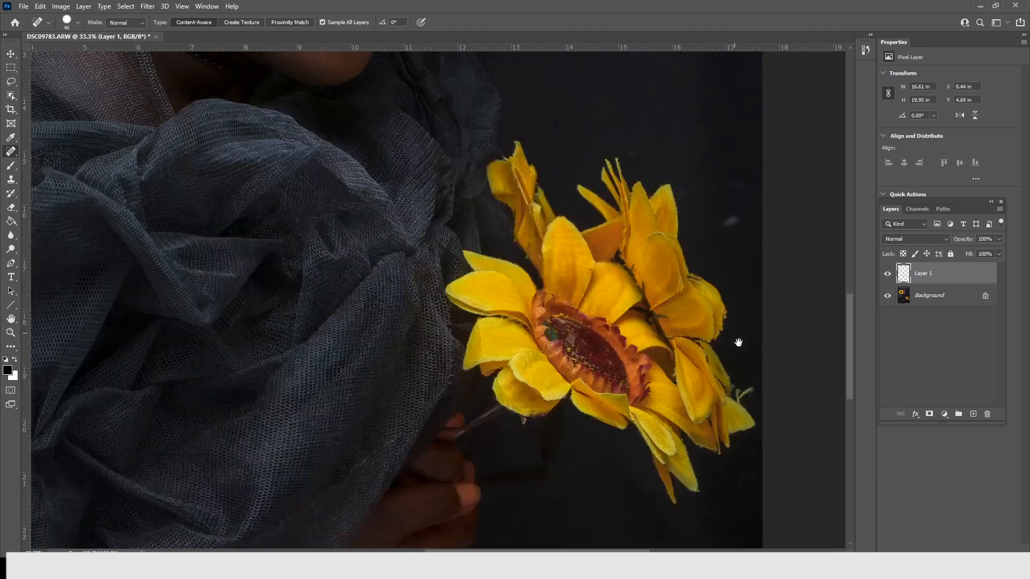
mouse_move(732, 389)
mouse_down()
mouse_move(744, 397)
mouse_move(743, 388)
mouse_up()
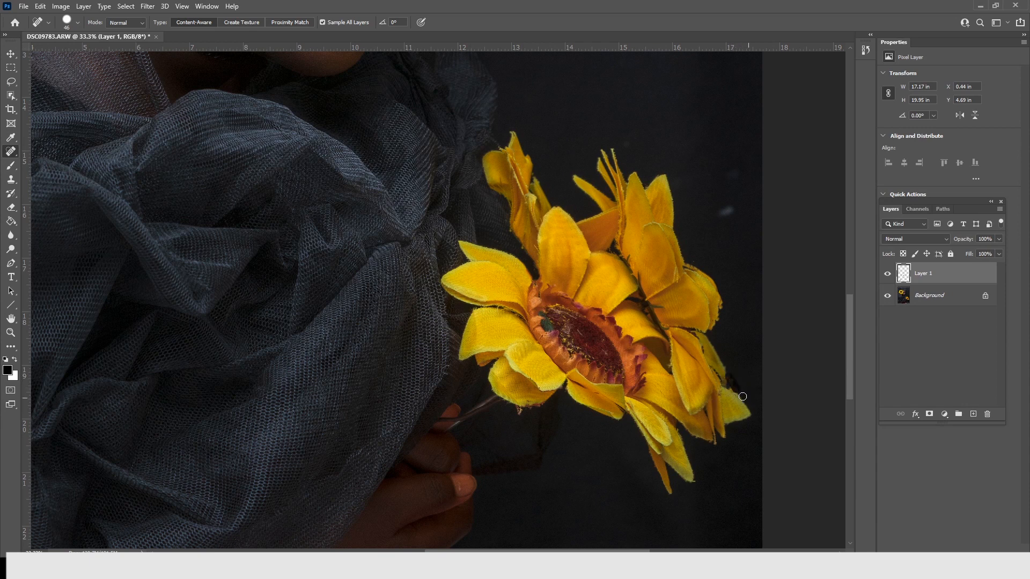
click(730, 379)
Step: Heal the loose fibres under the bouquet's lower petal and along the petals nearest the dress
mouse_move(529, 409)
mouse_down()
mouse_move(543, 398)
mouse_move(522, 410)
mouse_move(536, 418)
mouse_up()
drag(521, 321, 544, 335)
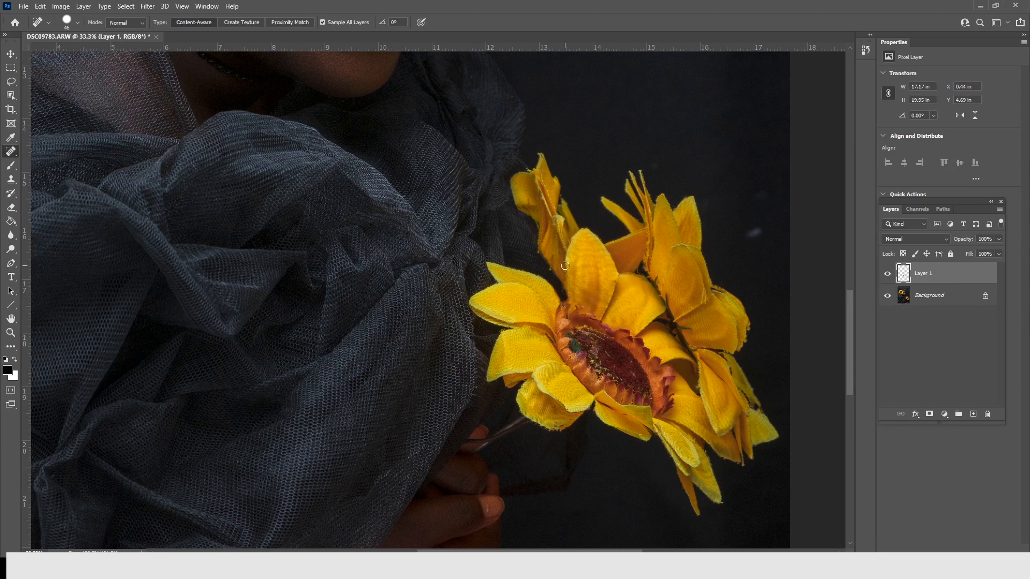
drag(565, 264, 568, 293)
drag(527, 200, 540, 231)
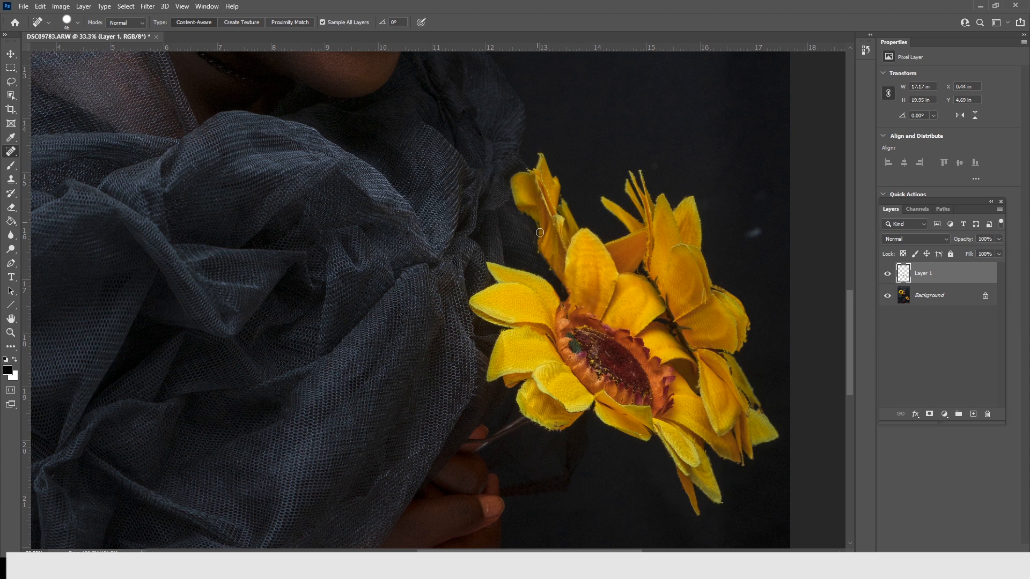
Step: Check the whole portrait with the retouching layer hidden and shown, and flatten that layer into the Background
ctrl+alt+click(453, 222)
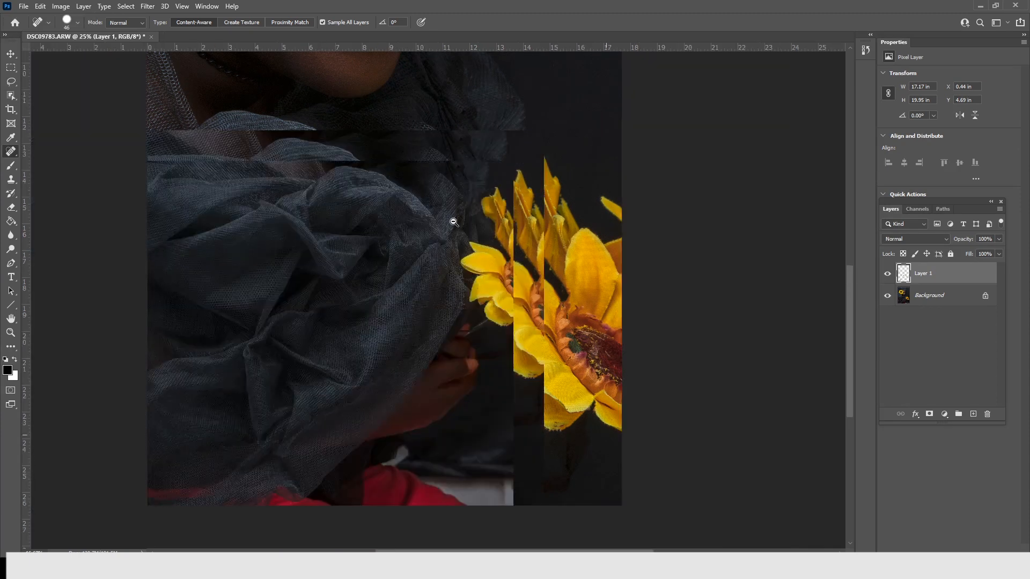
ctrl+alt+click(453, 222)
ctrl+alt+click(454, 222)
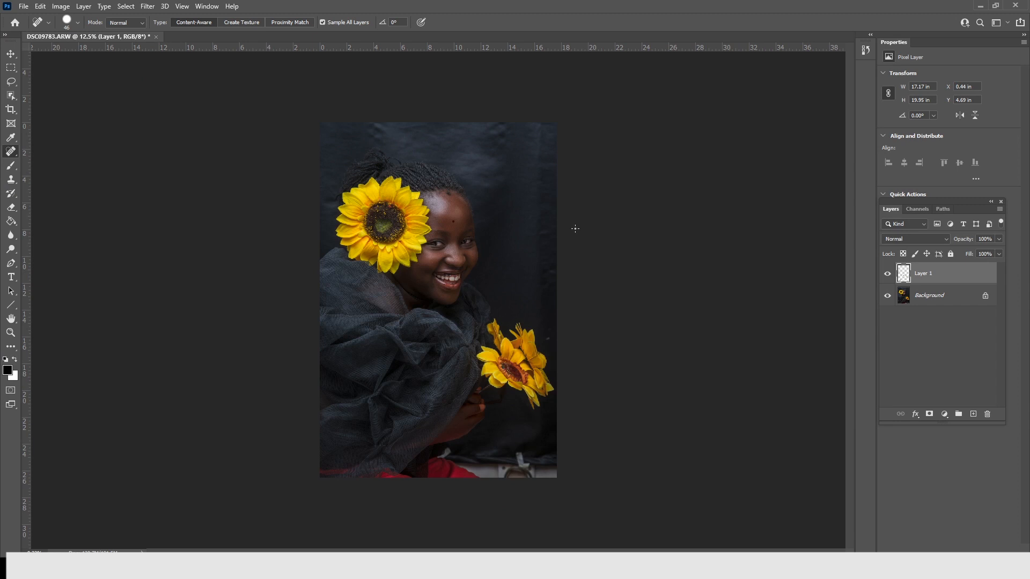
click(11, 333)
click(450, 234)
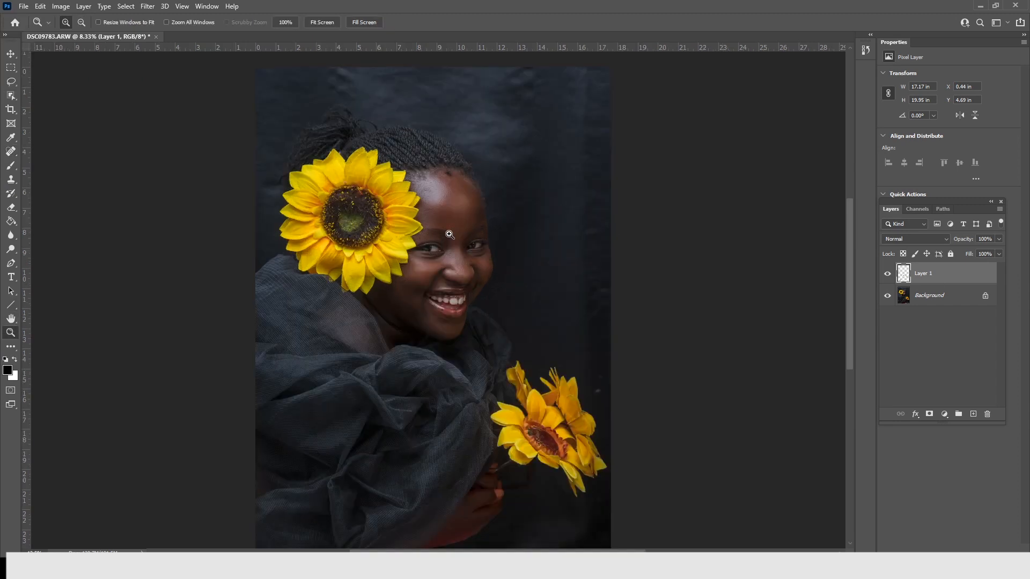
click(887, 275)
click(887, 274)
click(887, 275)
click(887, 275)
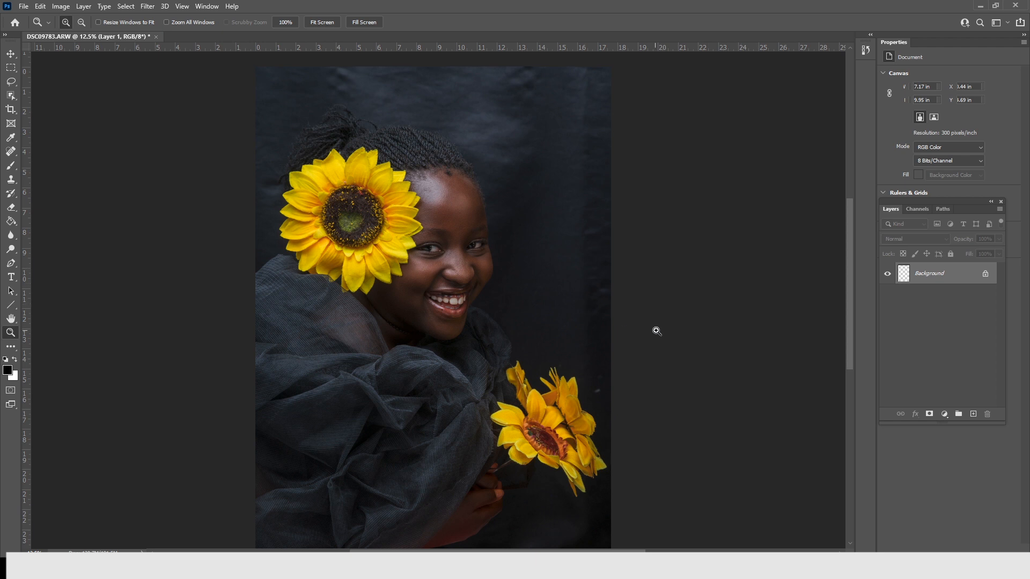
click(401, 227)
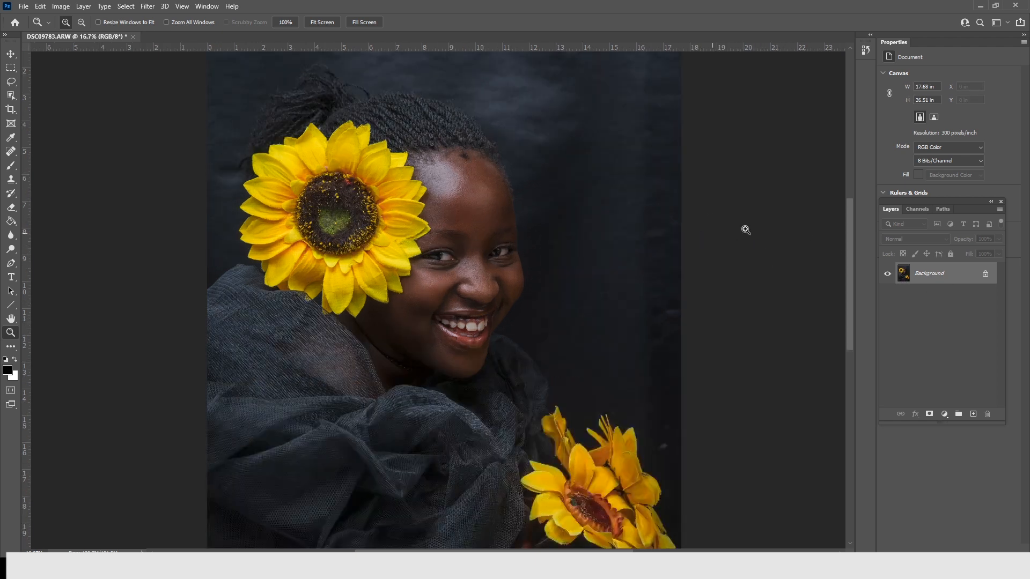
click(146, 6)
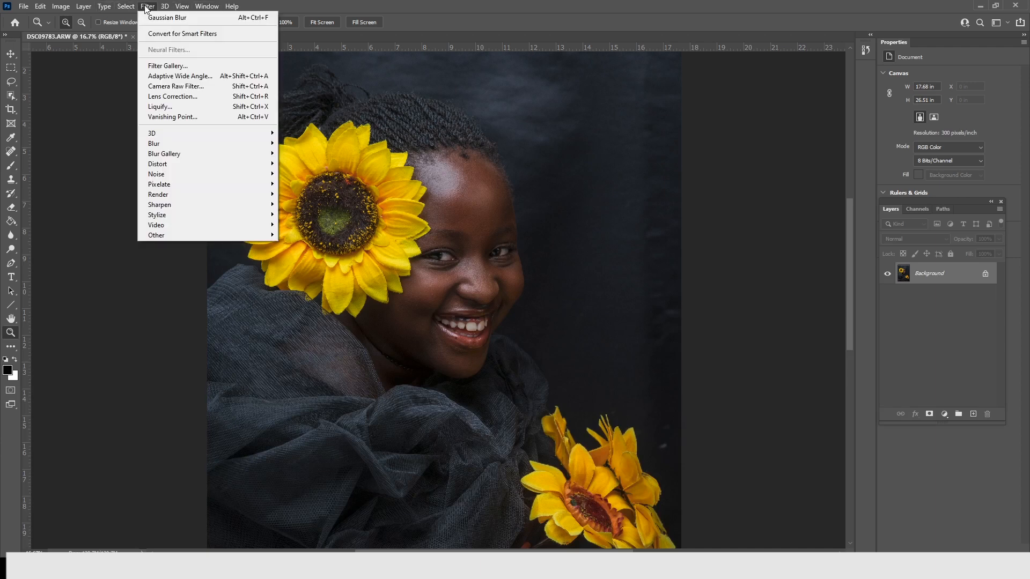
click(671, 12)
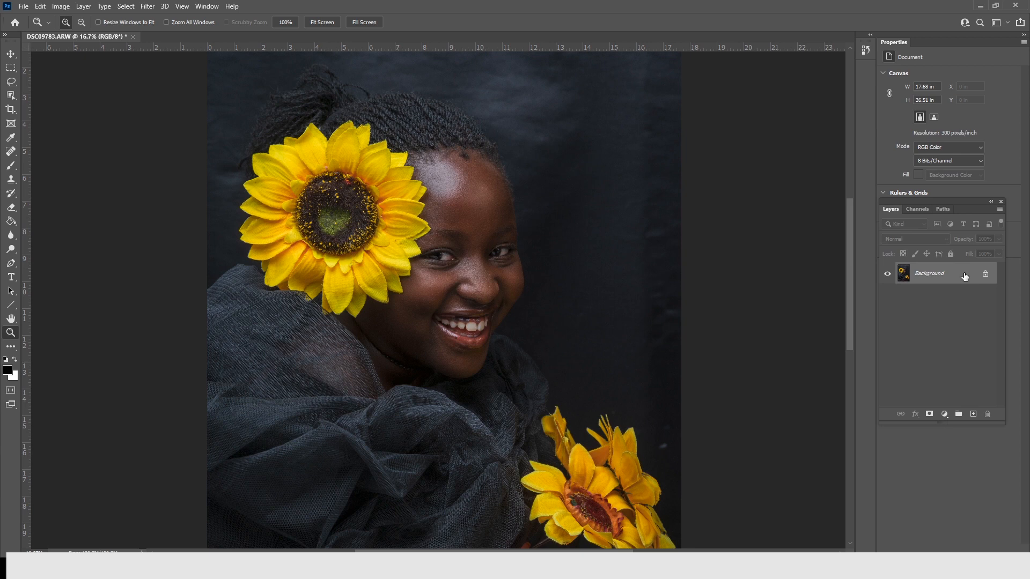
Step: Show the recorded Actions and look through the retouching actions in the second THE DYNAMIC BEAUTY set
click(207, 7)
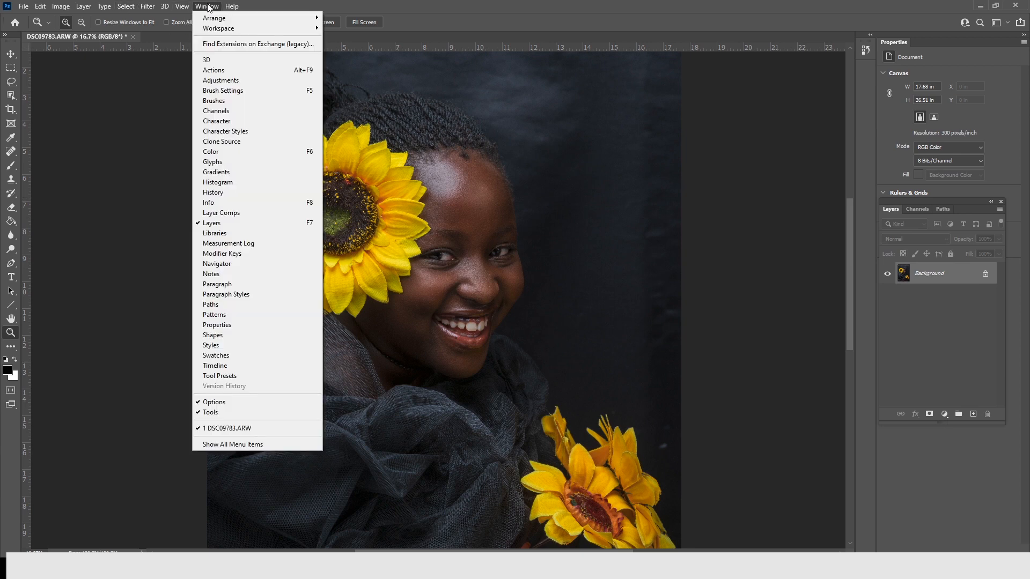
click(210, 69)
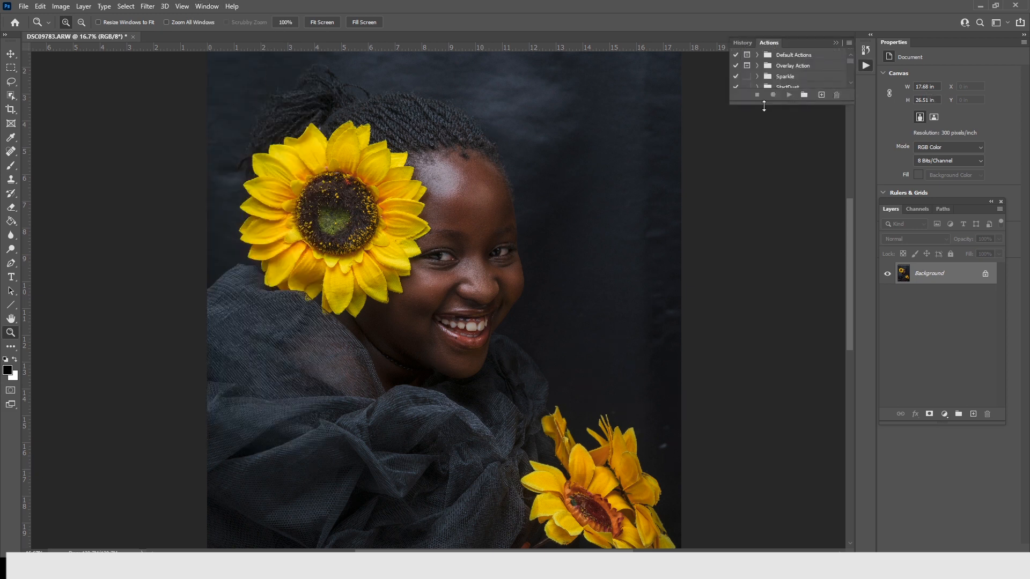
drag(783, 103, 794, 135)
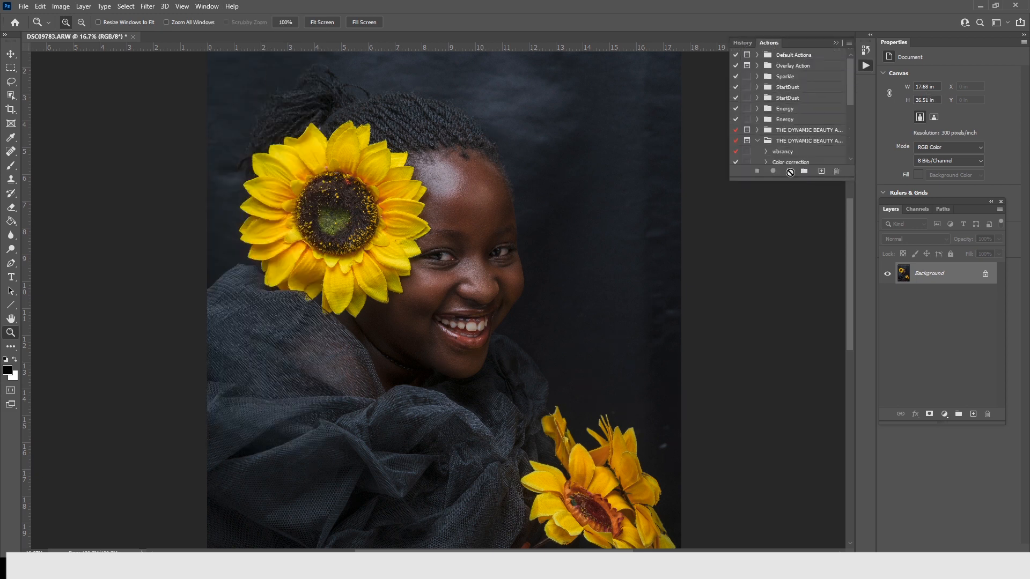
click(756, 140)
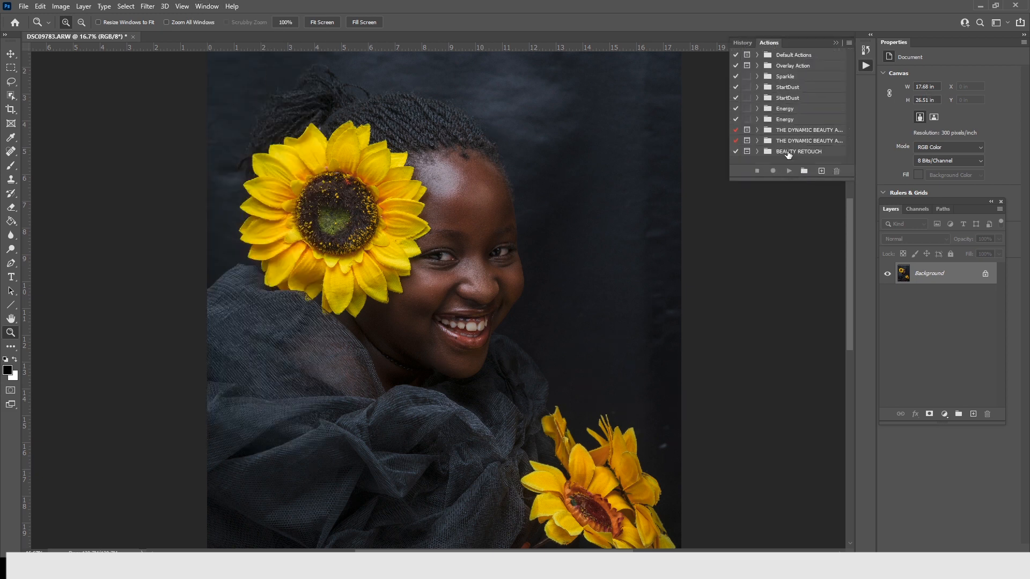
click(757, 141)
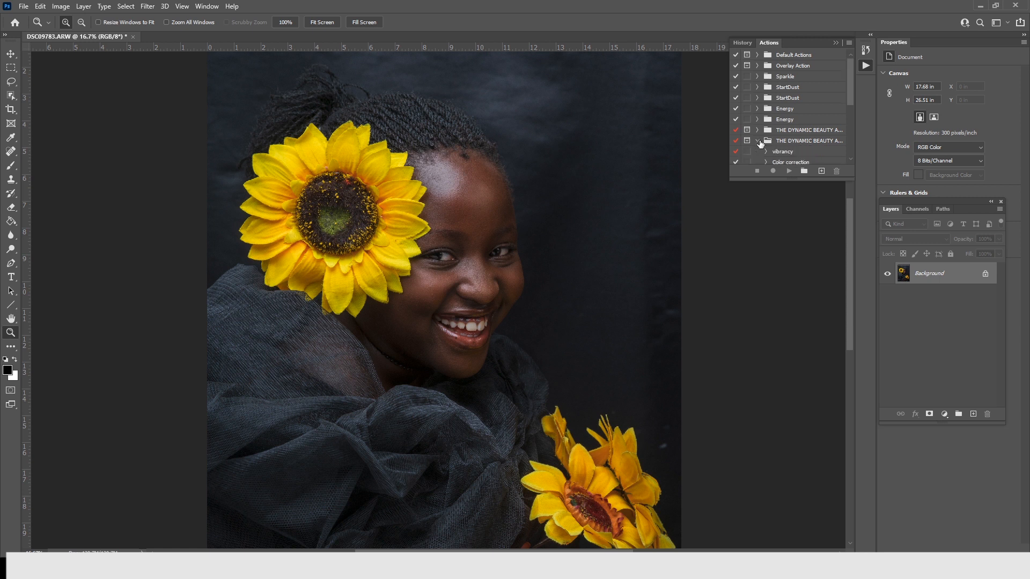
scroll(799, 143, down, 5)
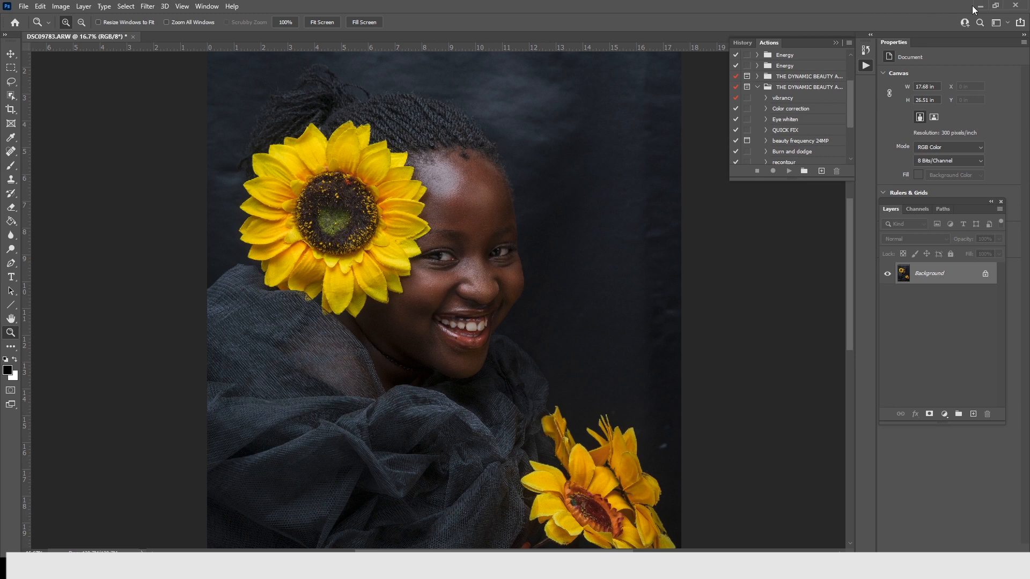
click(757, 87)
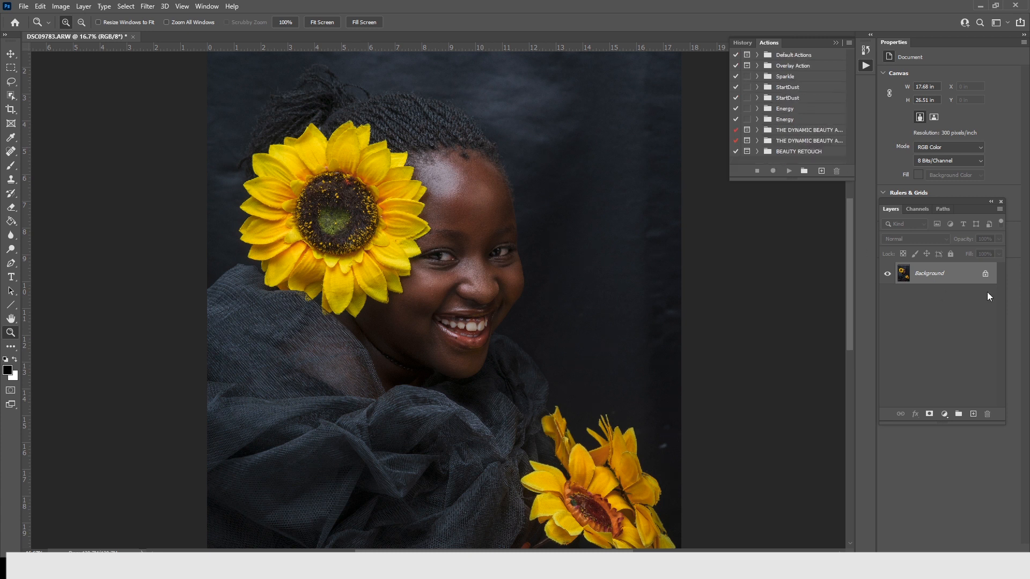
Step: Duplicate the Background layer twice, naming the lower copy "color" and the upper copy "texture", and make the color layer active
drag(962, 274, 973, 414)
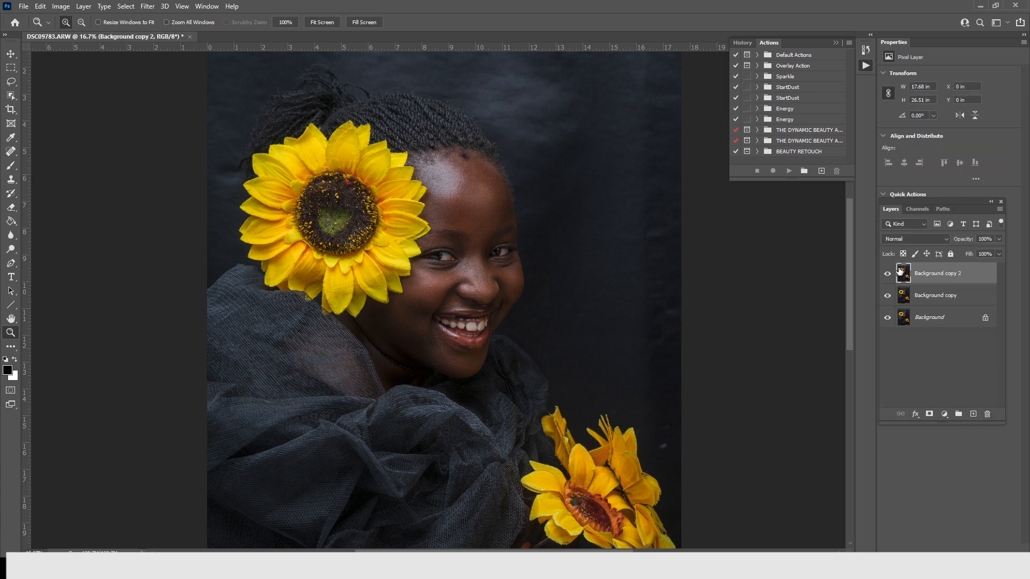
click(887, 275)
click(944, 295)
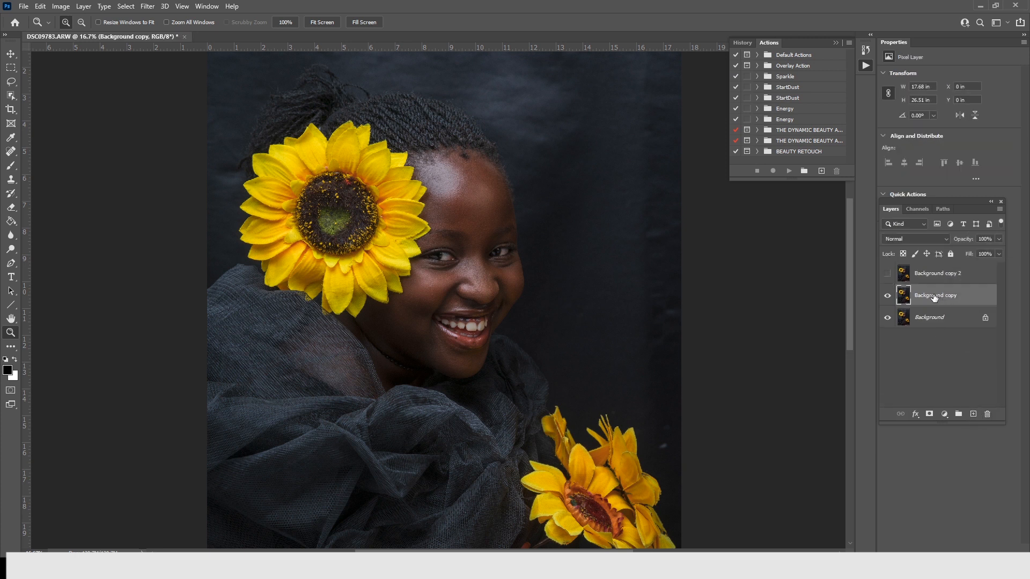
double_click(934, 295)
text(color)
click(887, 273)
double_click(949, 274)
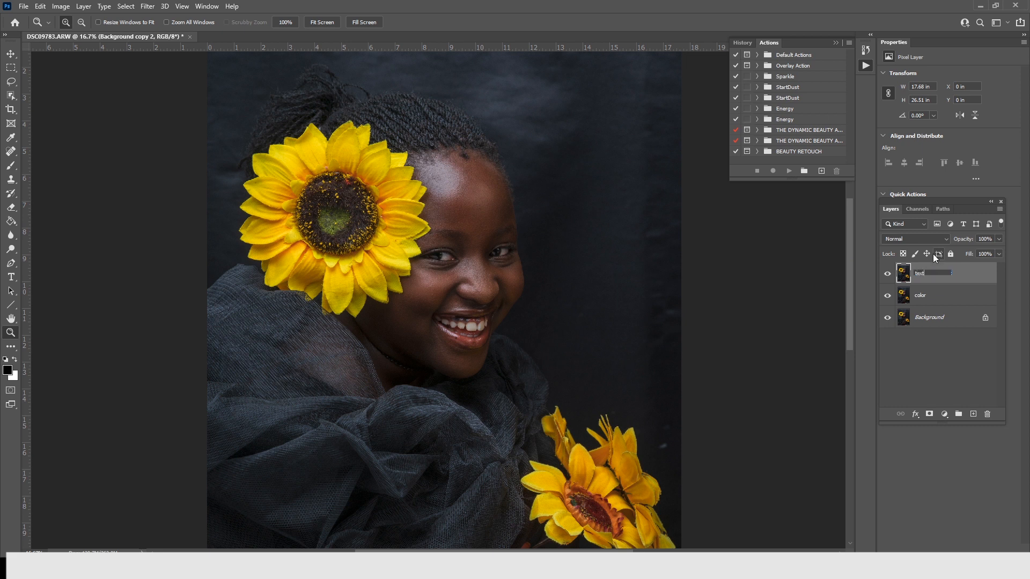
click(932, 295)
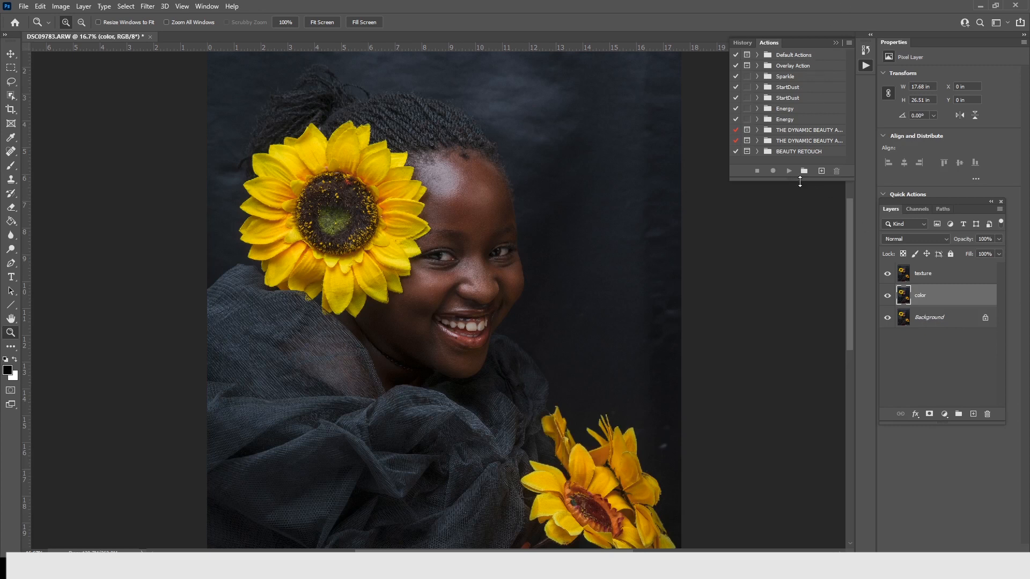
Step: Shorten the Actions list and place it directly below the Layers list
drag(800, 181, 800, 139)
drag(808, 43, 956, 439)
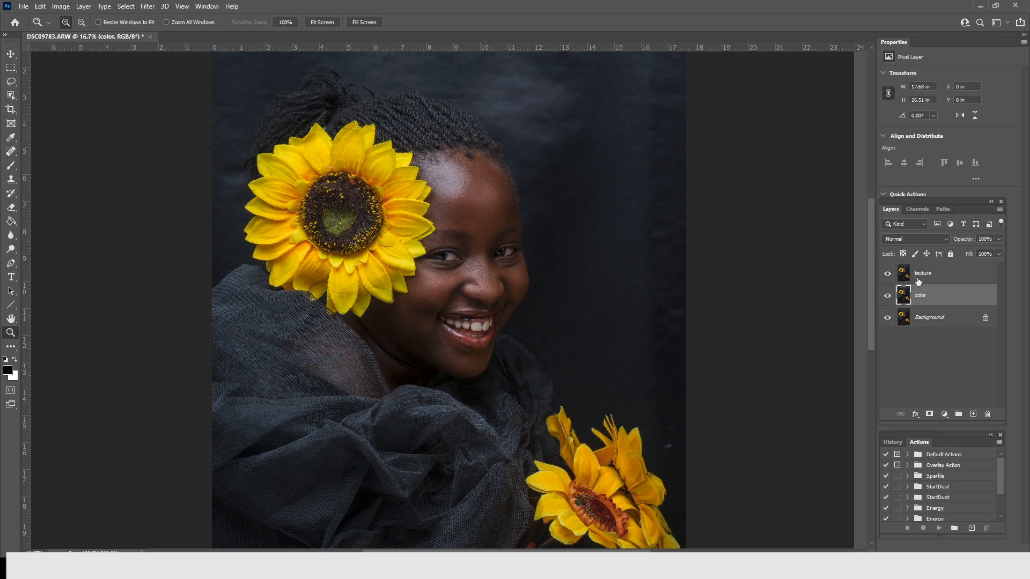
Step: Compare the texture layer hidden and shown, then leave it hidden with the color layer active
click(887, 275)
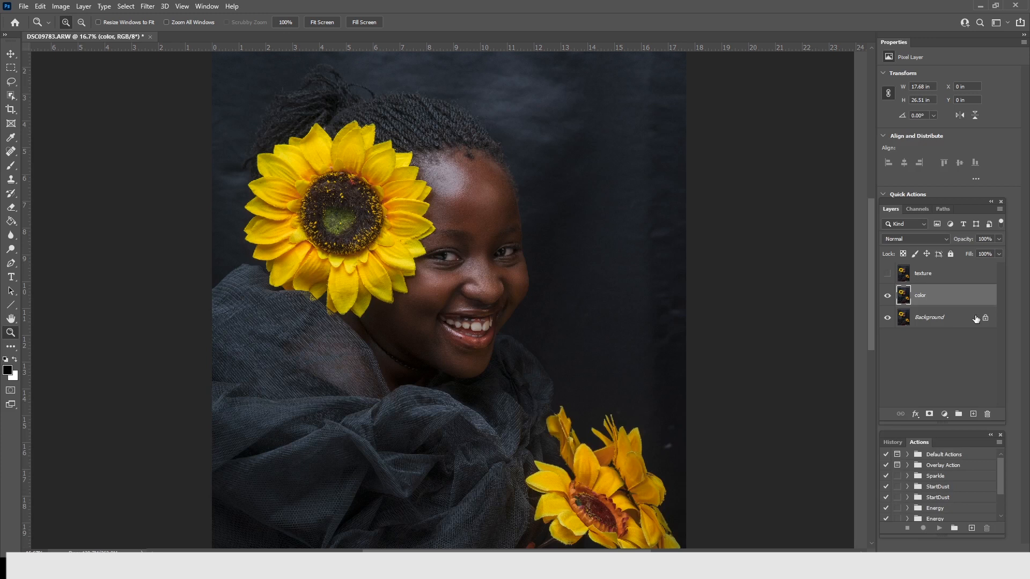
click(887, 274)
click(954, 279)
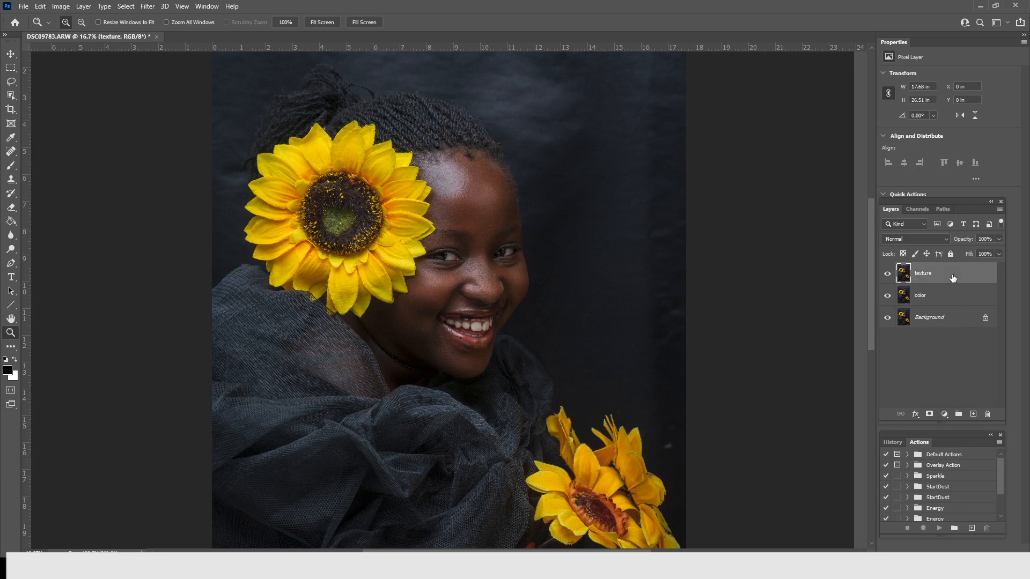
click(946, 299)
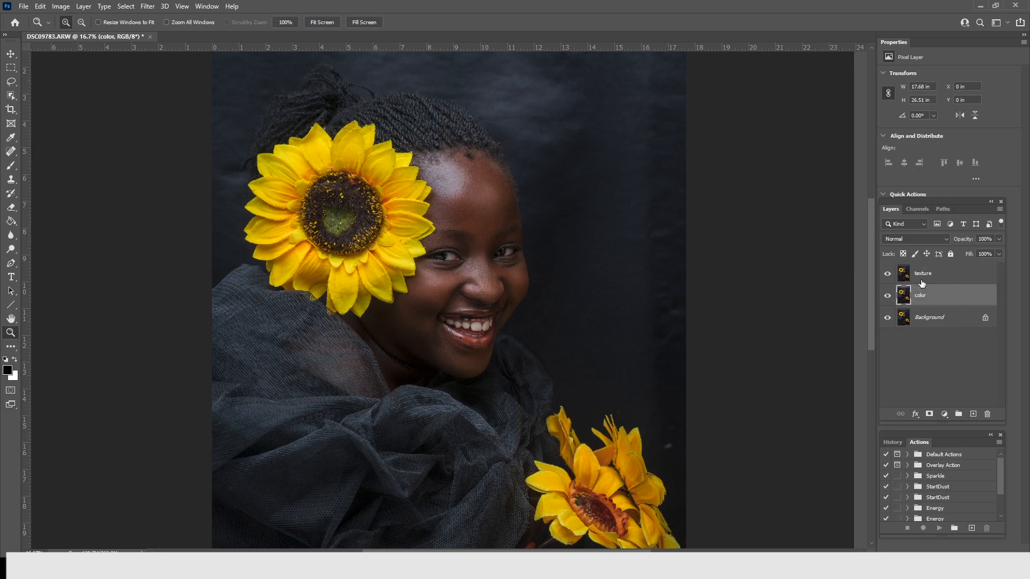
click(888, 274)
Step: Apply a Gaussian Blur with a radius of 8.6 pixels to the color layer
click(148, 6)
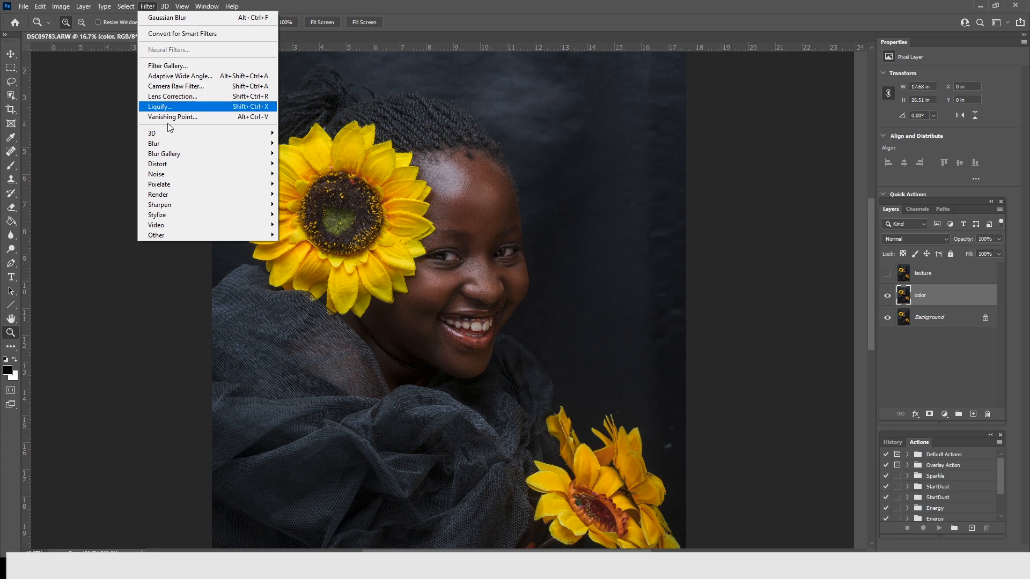
mouse_move(177, 144)
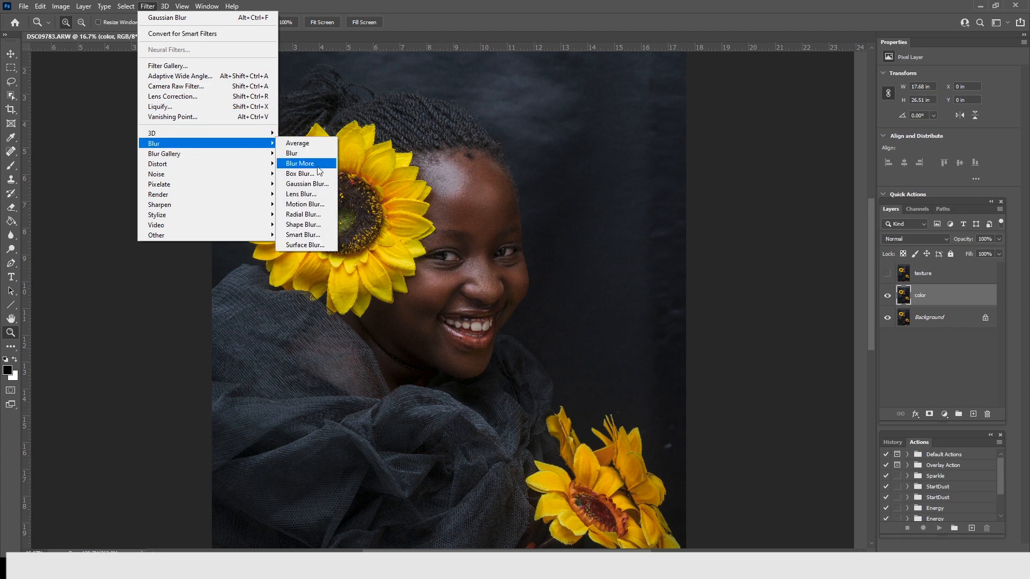
click(319, 183)
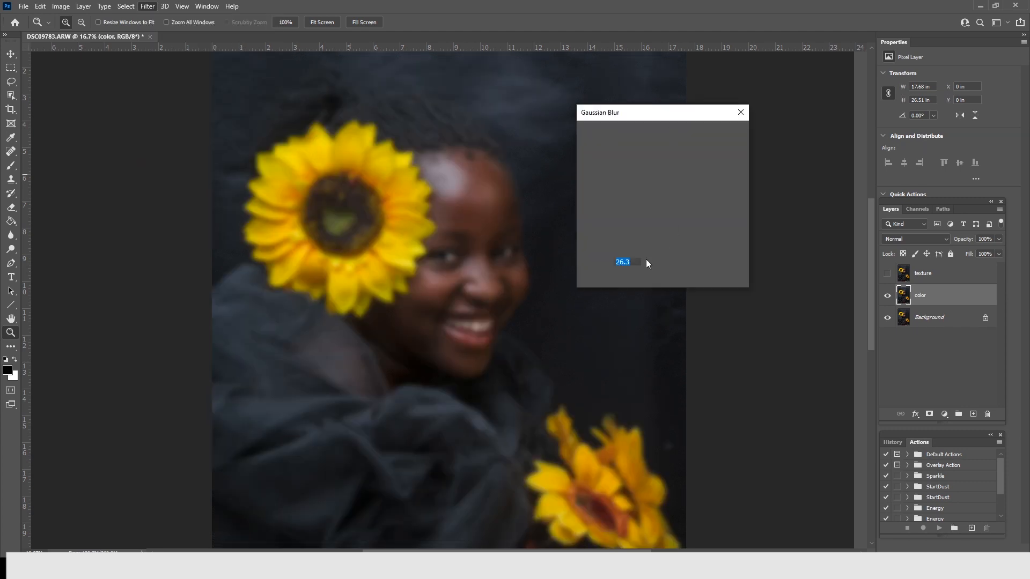
click(464, 194)
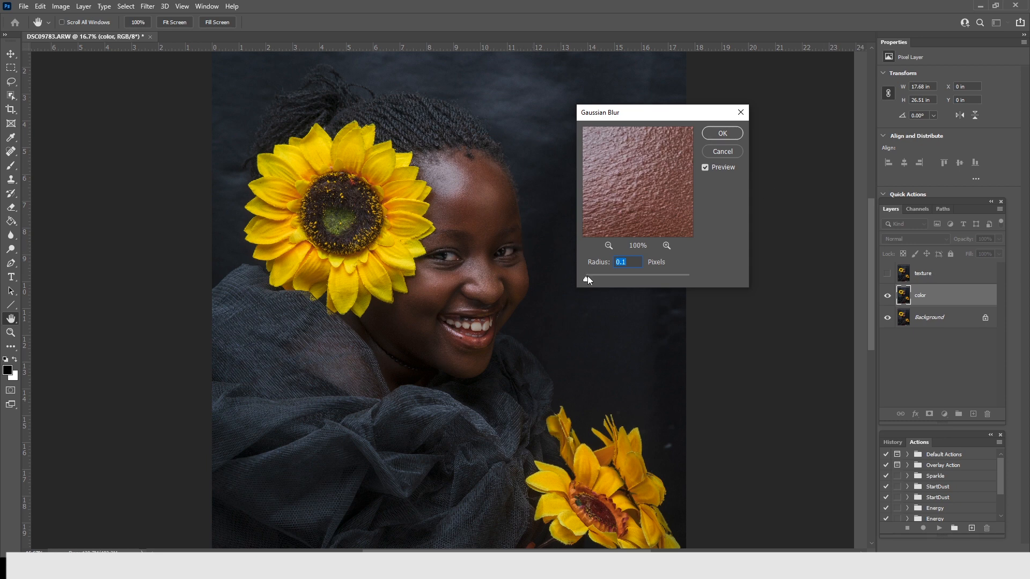
drag(595, 278, 604, 278)
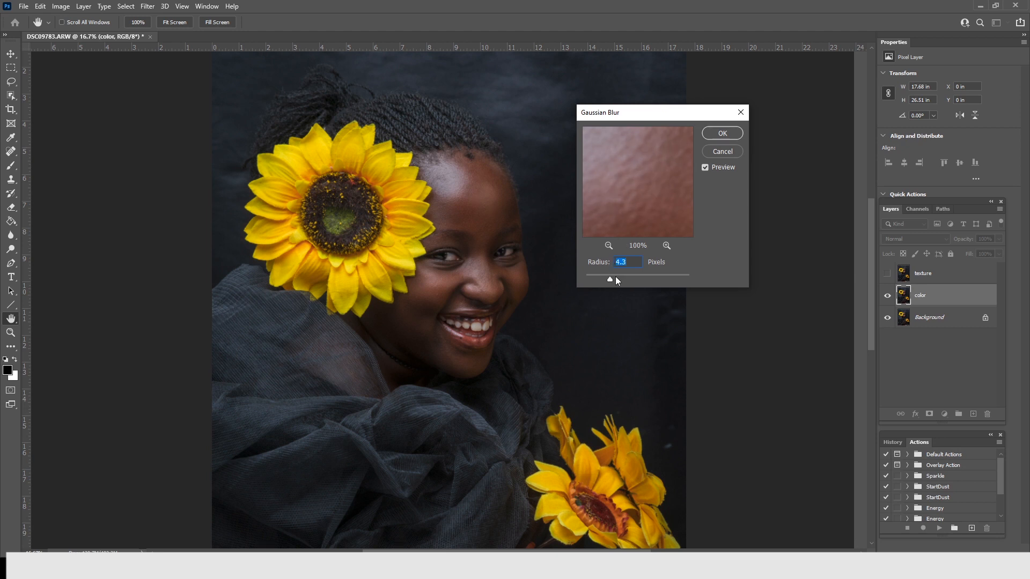
click(610, 246)
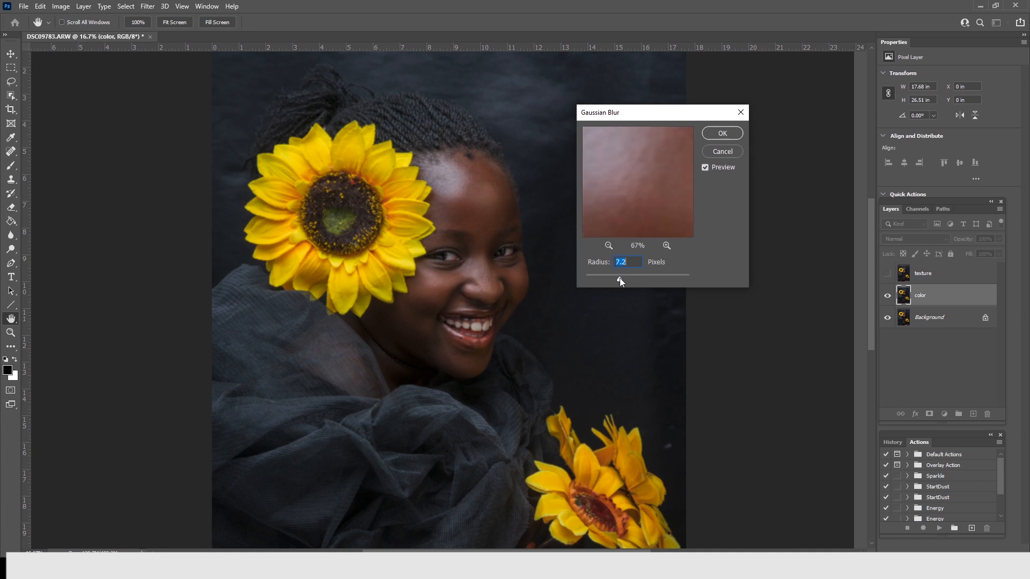
click(610, 244)
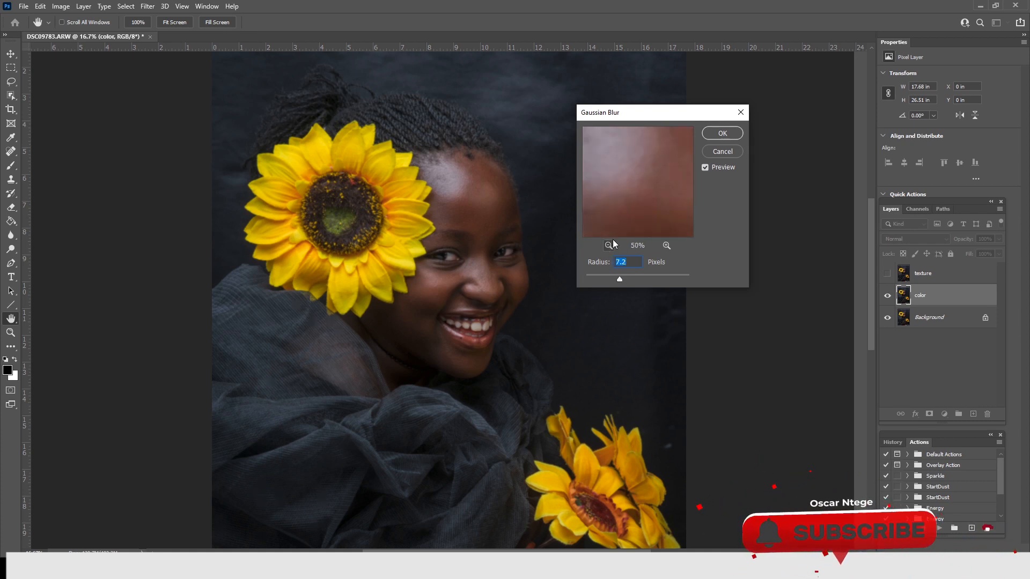
drag(620, 278, 623, 278)
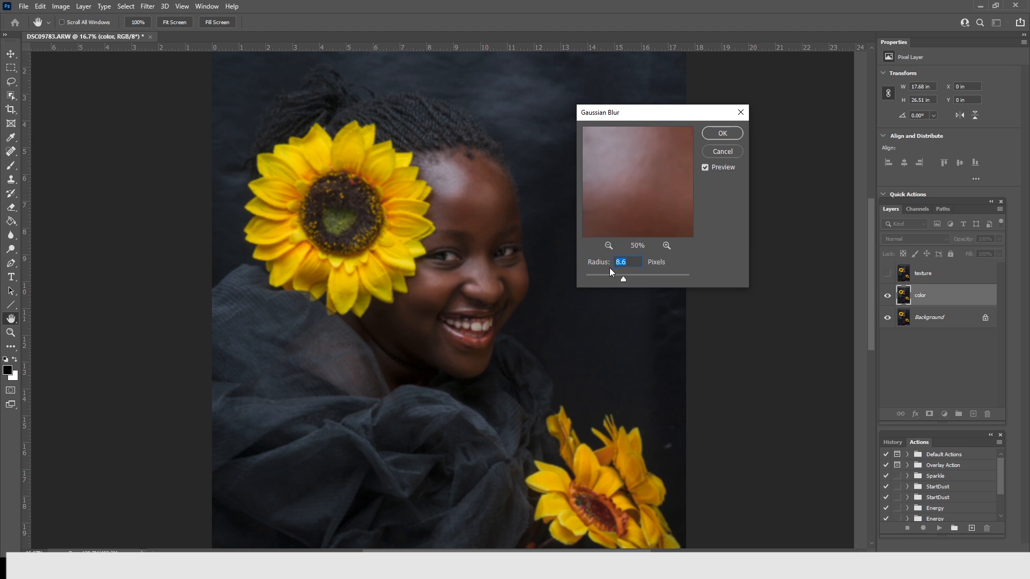
click(721, 134)
key(z)
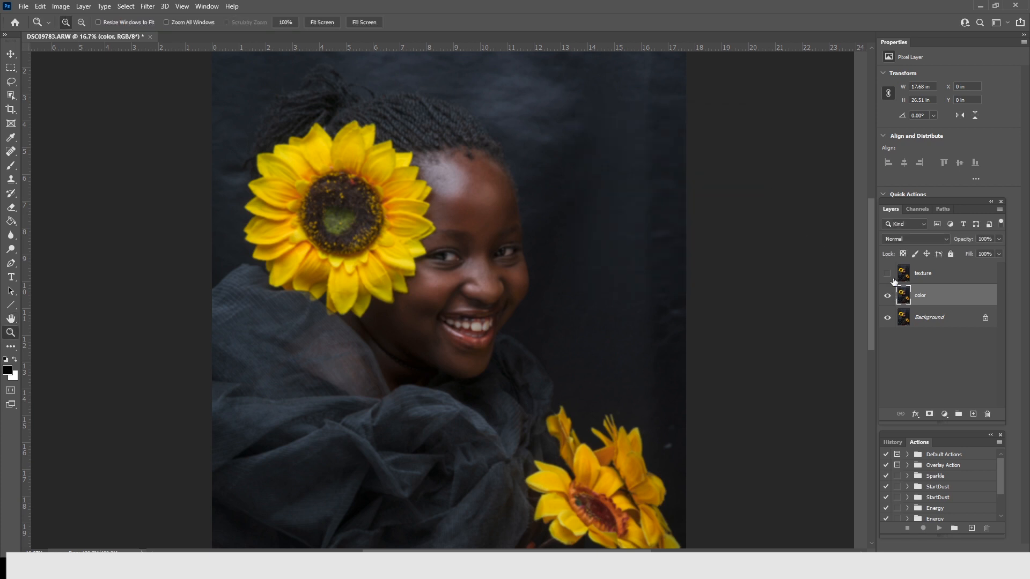
Step: Show the texture layer and use Apply Image on it with the color layer as source, Subtract blending, scale 2 and offset 128
click(888, 274)
click(925, 274)
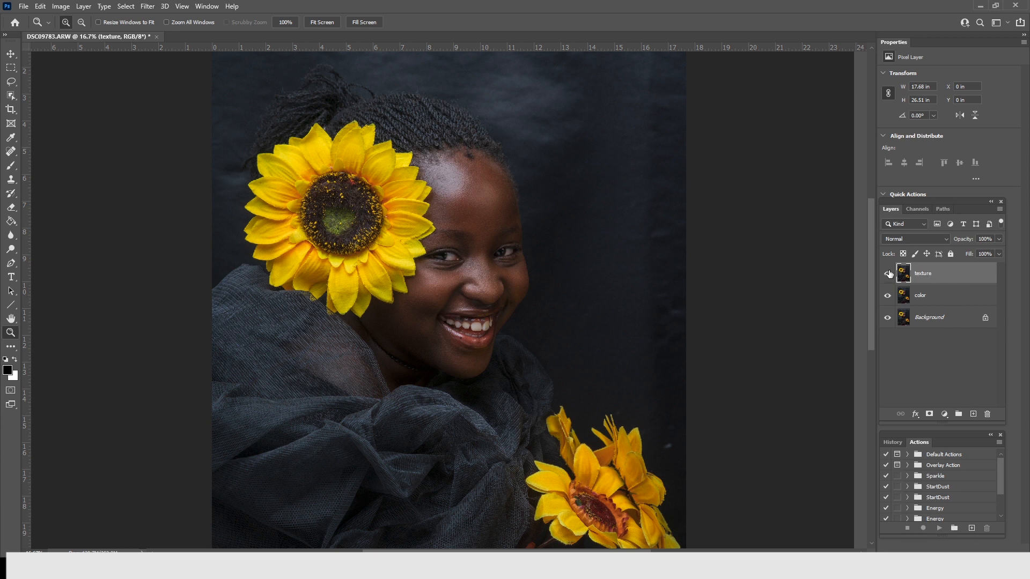
click(60, 7)
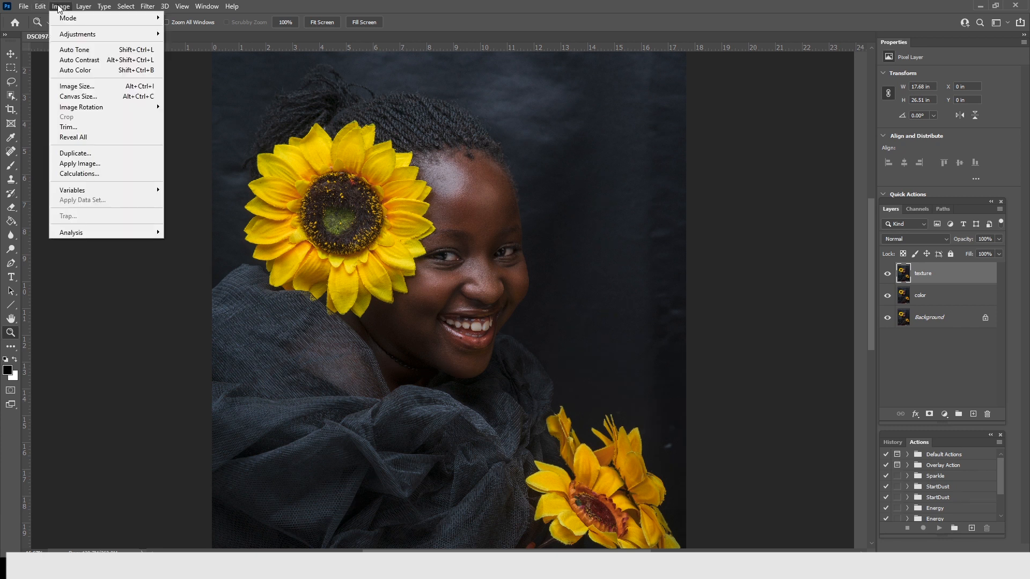
click(80, 163)
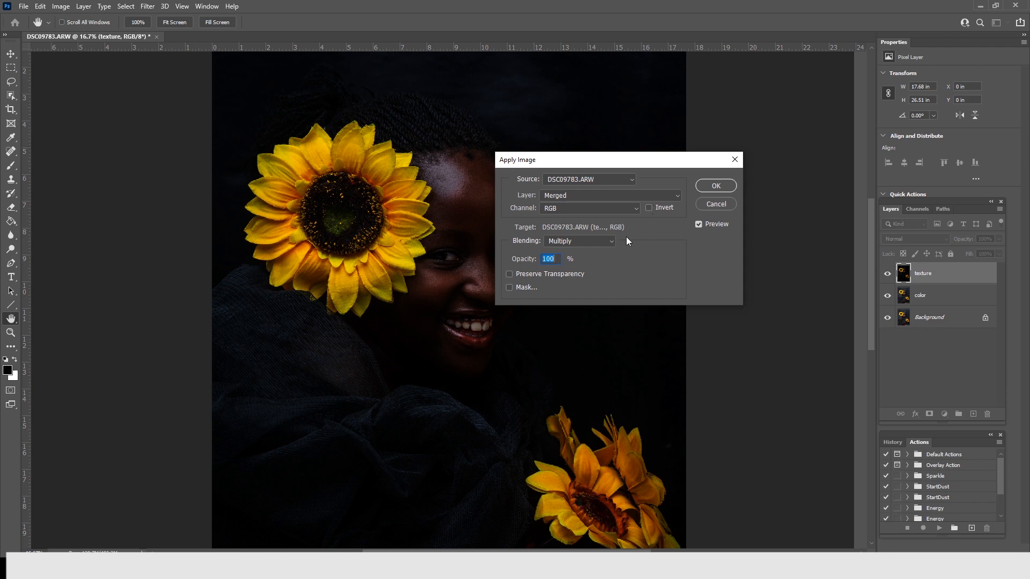
click(611, 240)
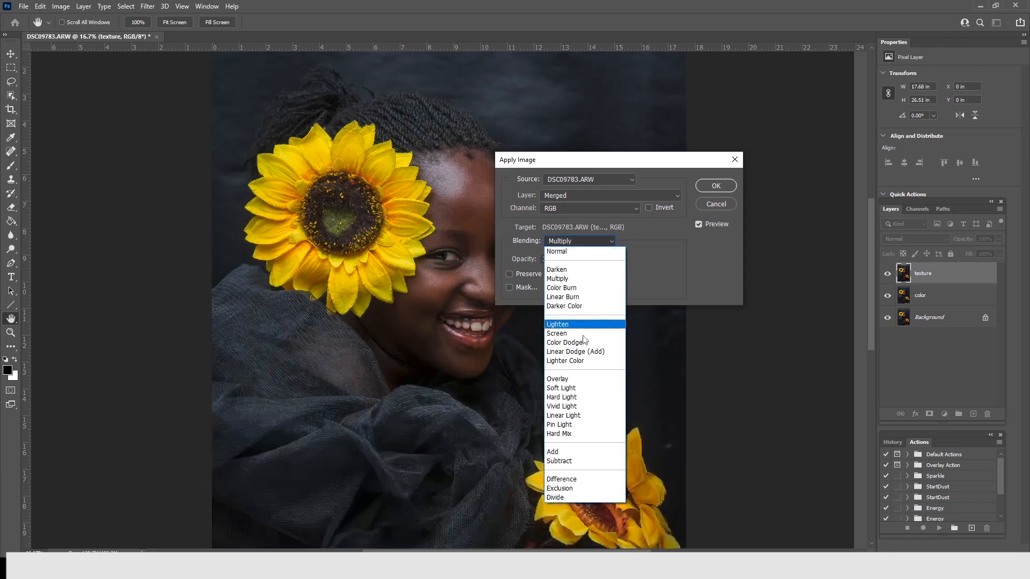
click(568, 461)
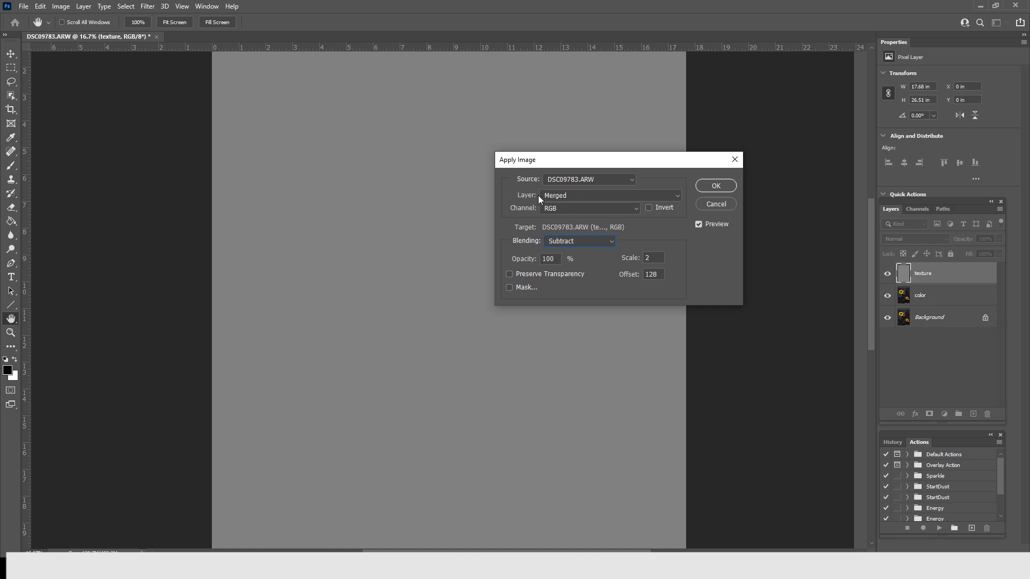
click(677, 195)
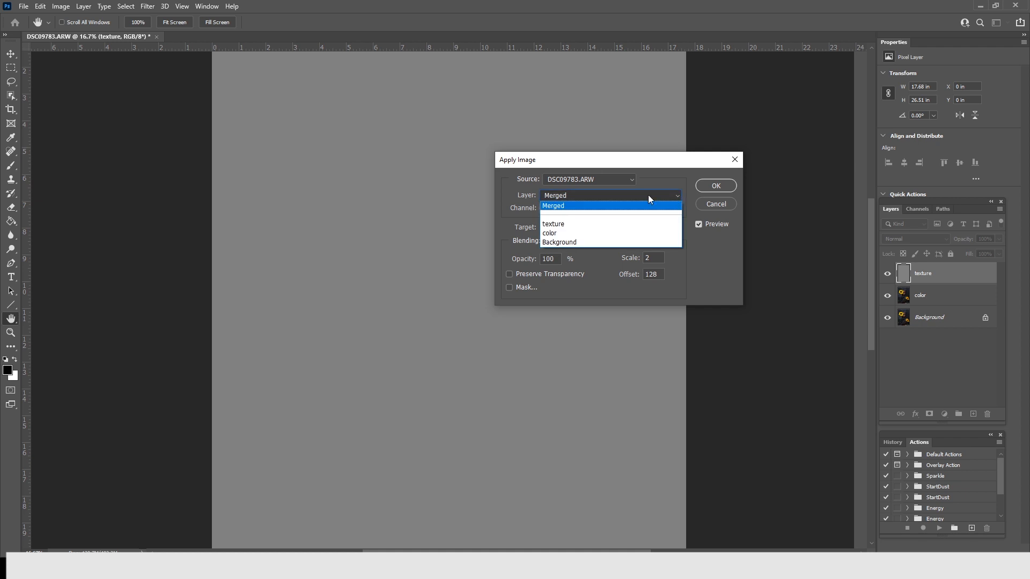
click(578, 233)
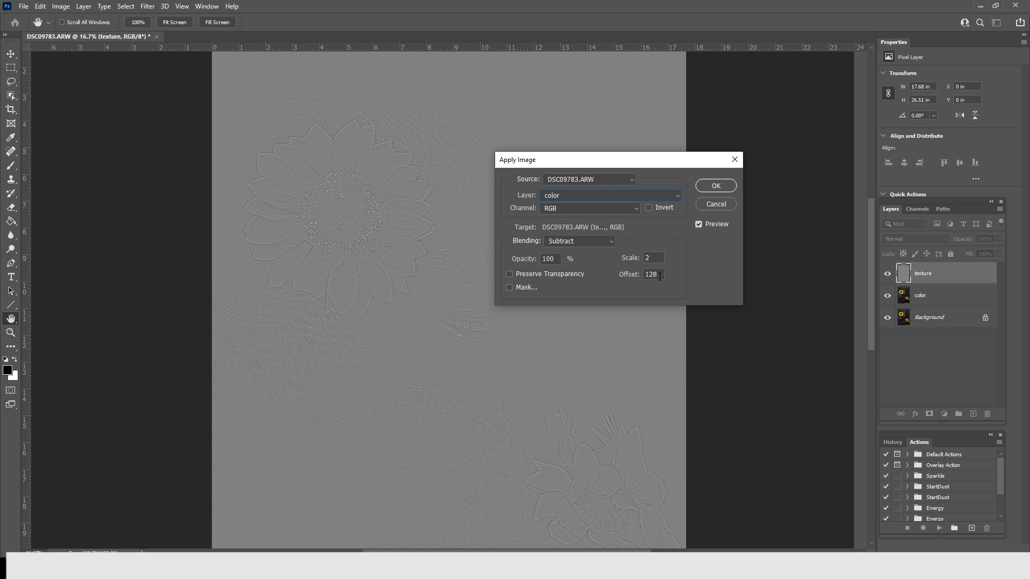
click(716, 186)
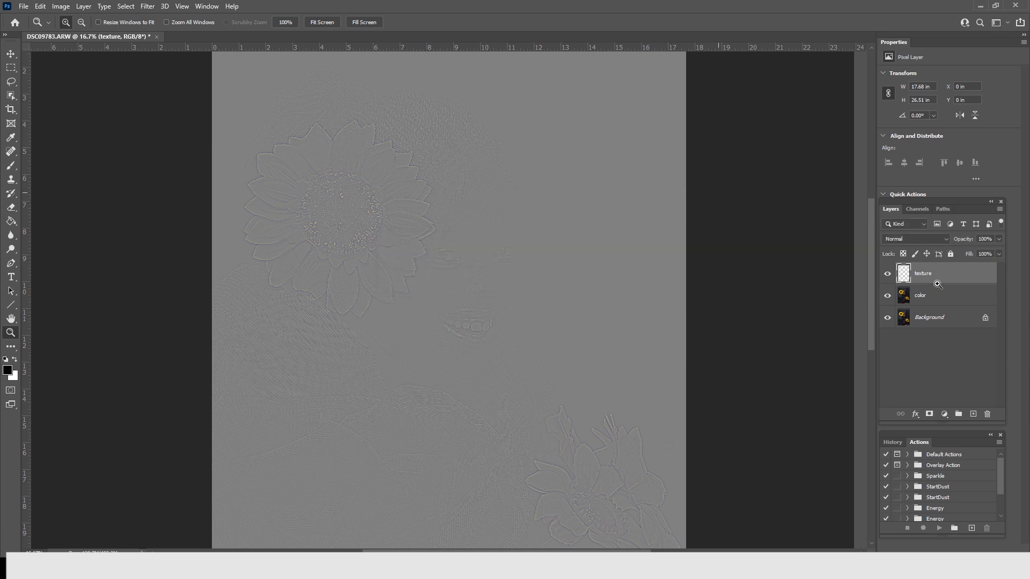
Step: Set the texture layer's blend mode to Linear Light and make the color layer active
click(944, 239)
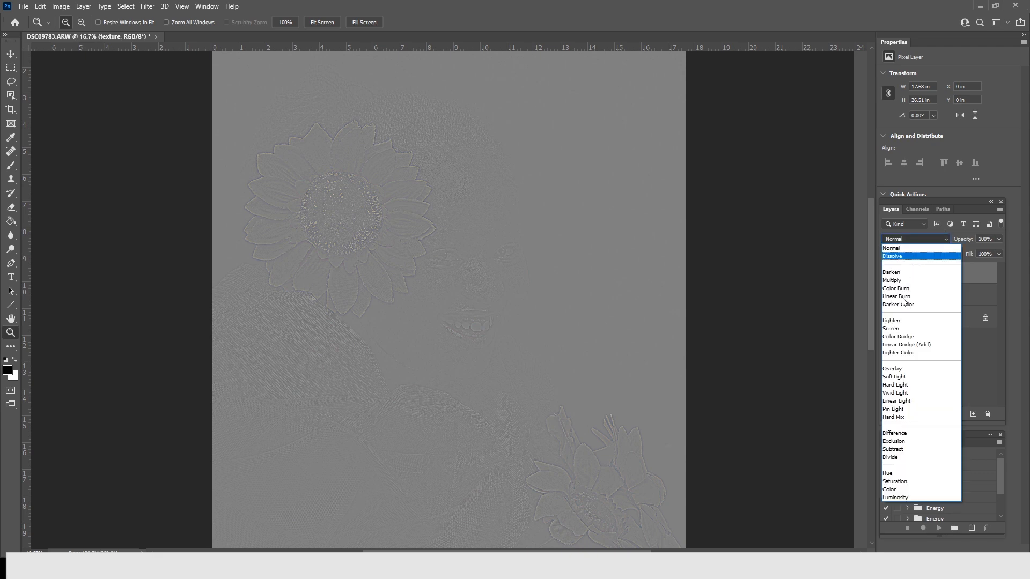
click(904, 403)
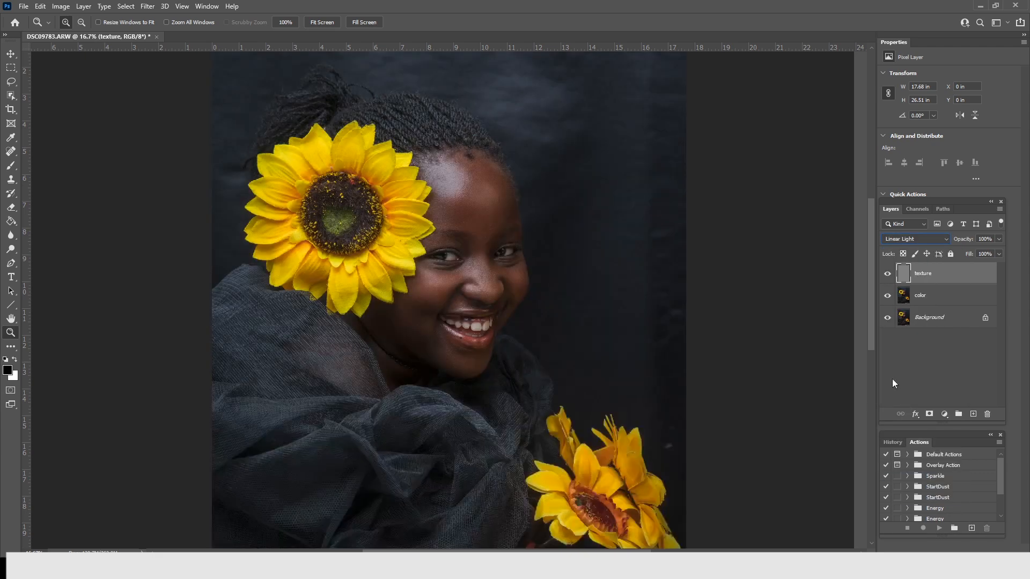
click(933, 297)
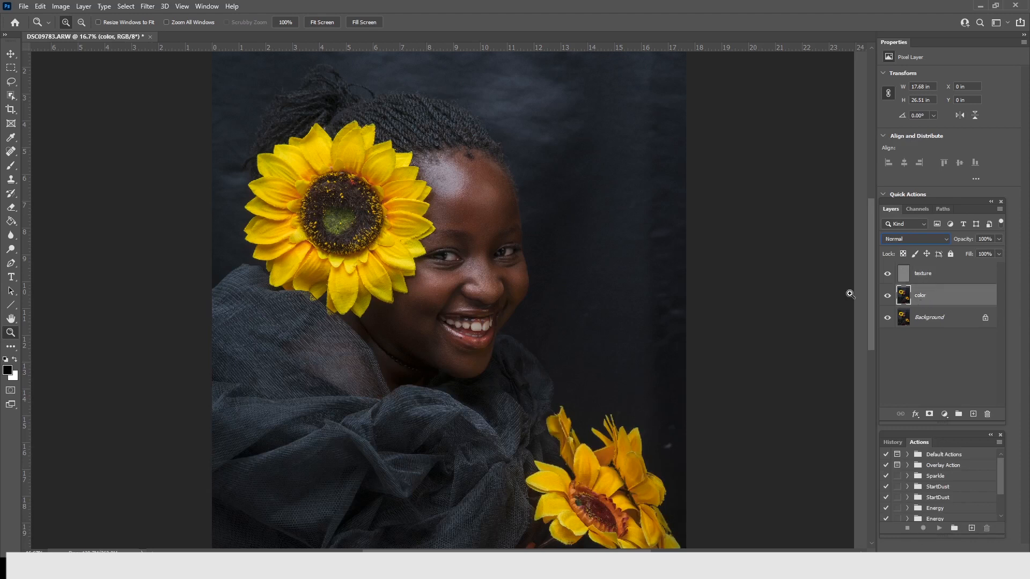
Step: Select the shiny central area of the forehead above the eyebrows with the Lasso at an 18 px feather
click(458, 187)
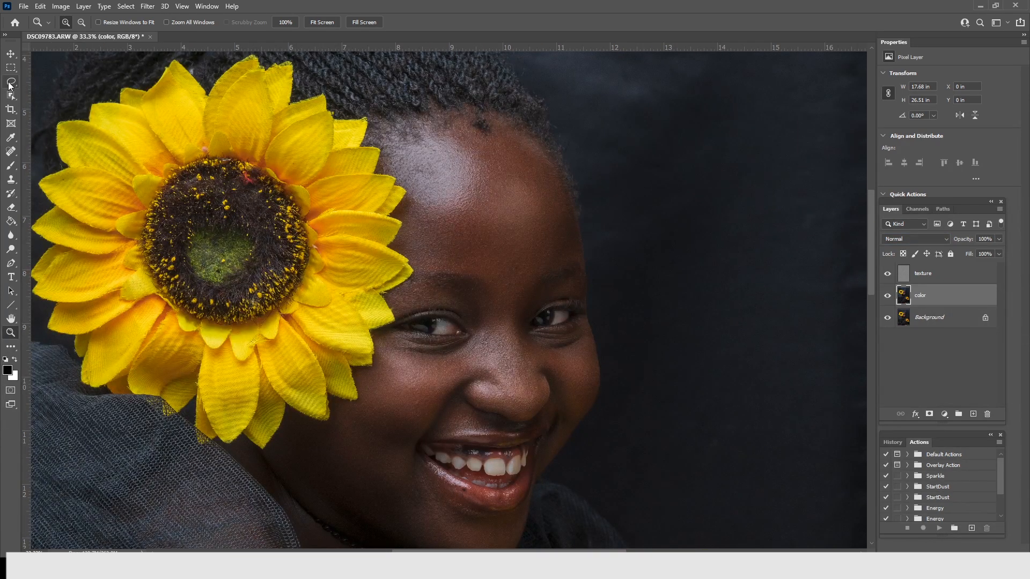
click(9, 85)
click(11, 84)
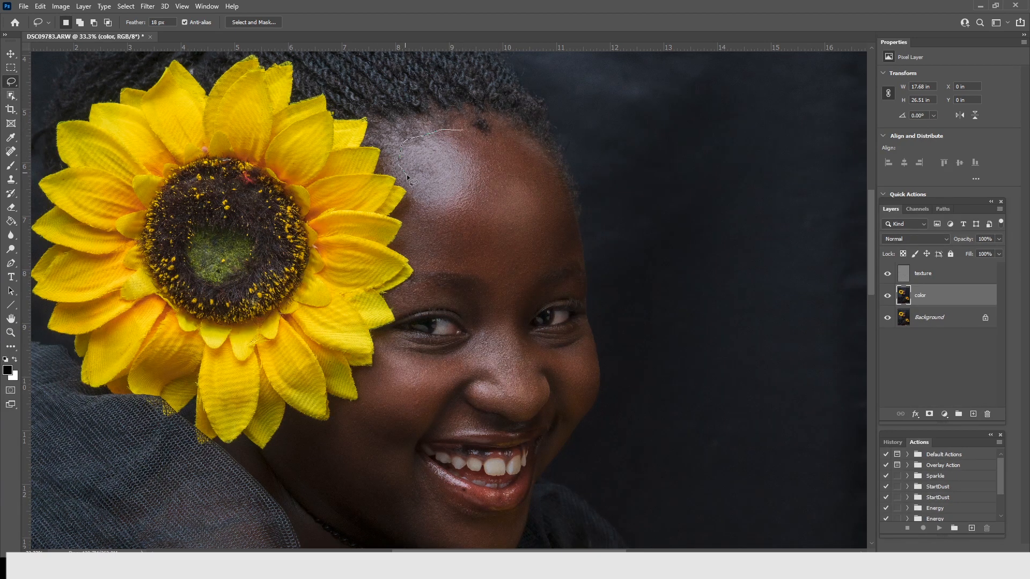
mouse_move(411, 250)
mouse_down()
mouse_move(494, 276)
mouse_move(516, 275)
mouse_move(548, 246)
mouse_move(549, 191)
mouse_move(517, 152)
mouse_move(470, 136)
mouse_up()
Step: Smooth the selected forehead skin with a moderate Gaussian Blur that keeps the flower's yellow from bleeding in, and clear the selection
click(149, 7)
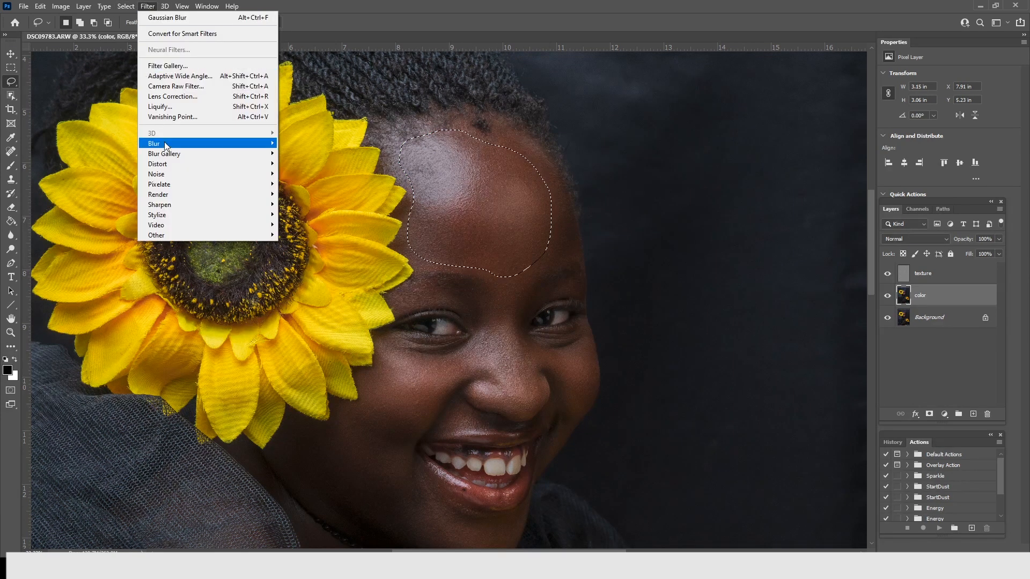
mouse_move(164, 143)
click(321, 184)
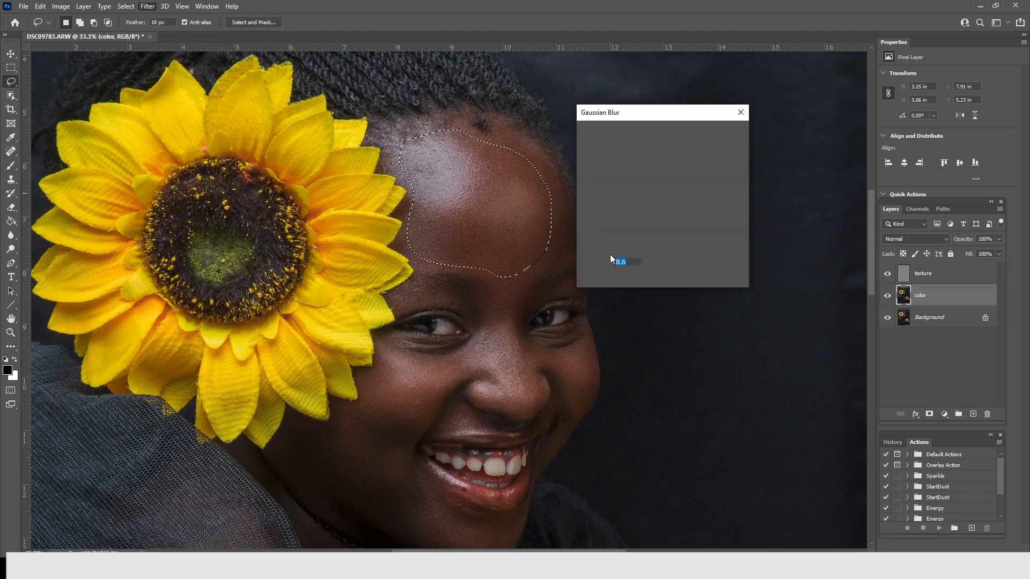
drag(632, 277, 659, 280)
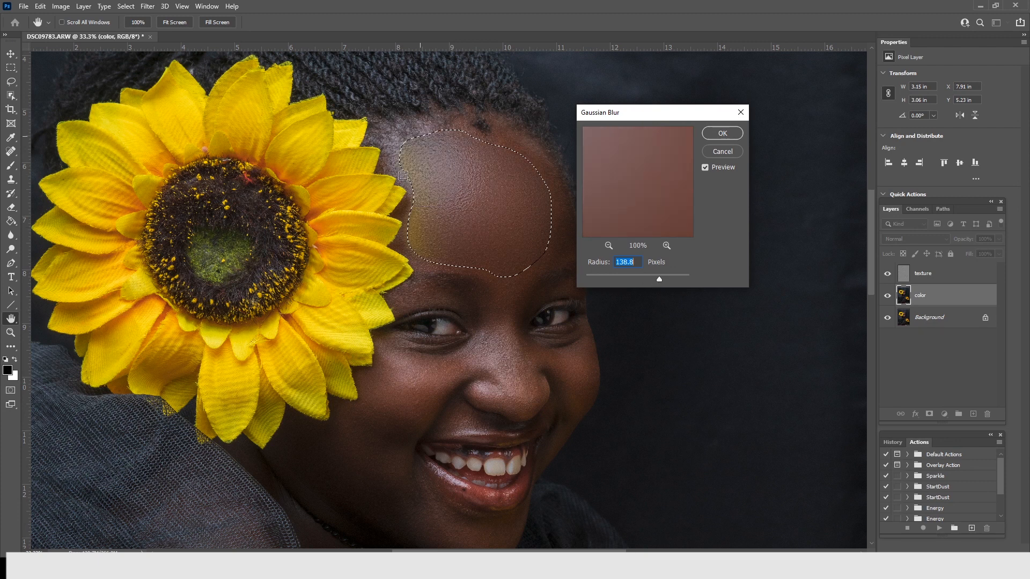
drag(659, 280, 632, 279)
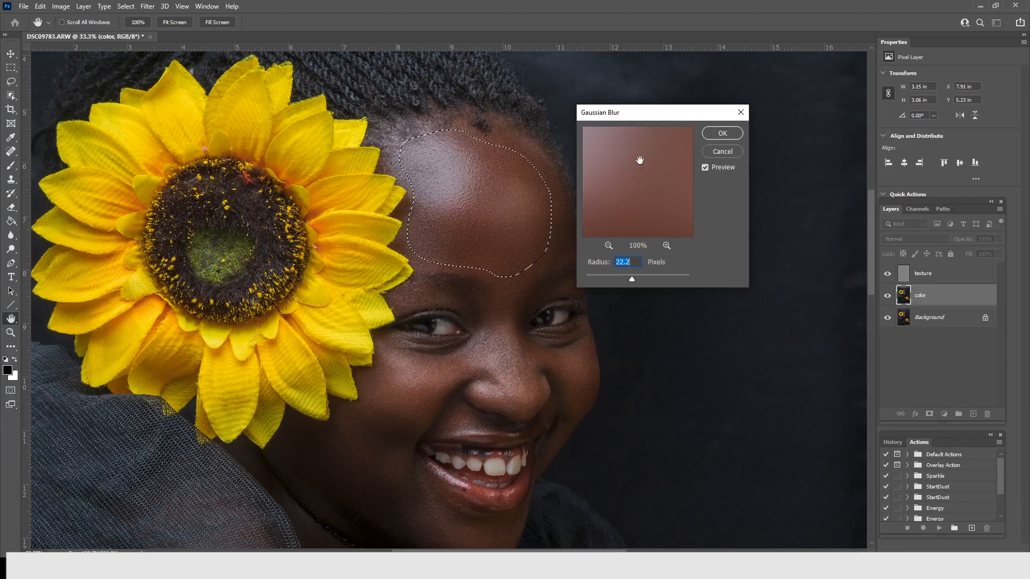
drag(633, 278, 626, 278)
drag(635, 278, 633, 278)
click(730, 136)
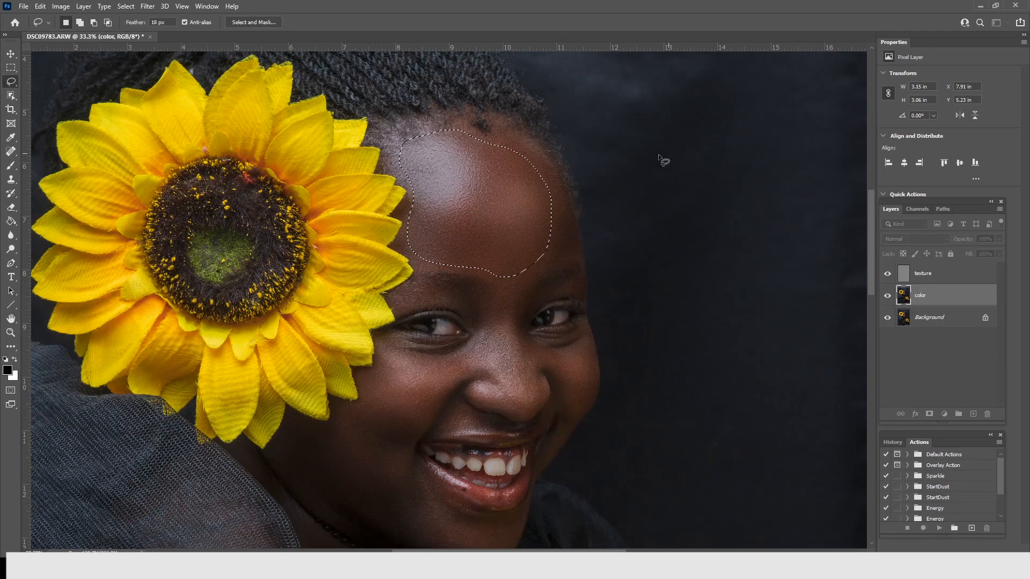
key(ctrl+d)
Step: Lasso the outer side of the forehead away from the flower, try to repeat the last blur on it, and clear the selection
drag(514, 126, 487, 158)
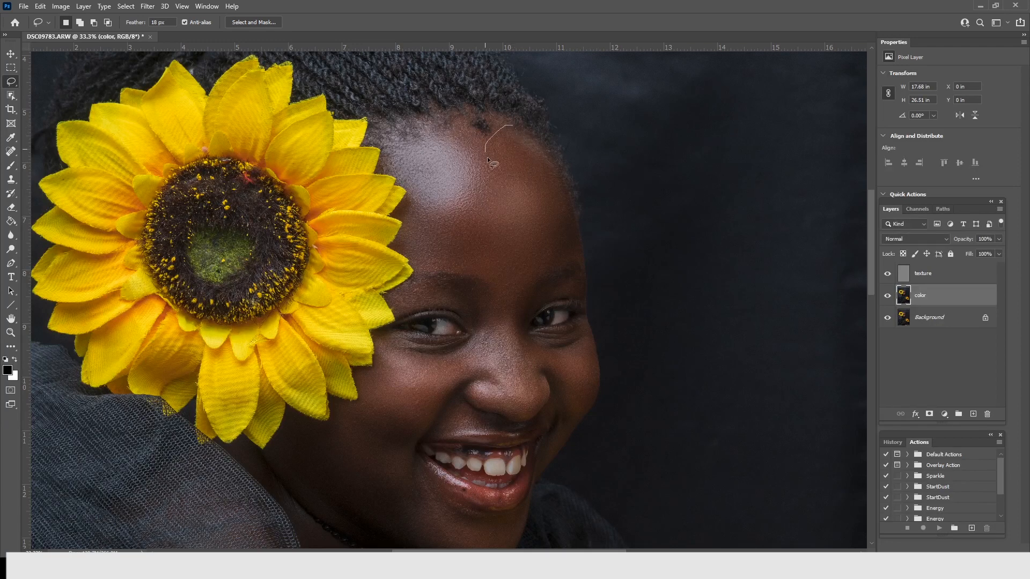
mouse_move(573, 257)
mouse_down()
mouse_move(567, 216)
mouse_move(526, 135)
mouse_up()
key(ctrl+f)
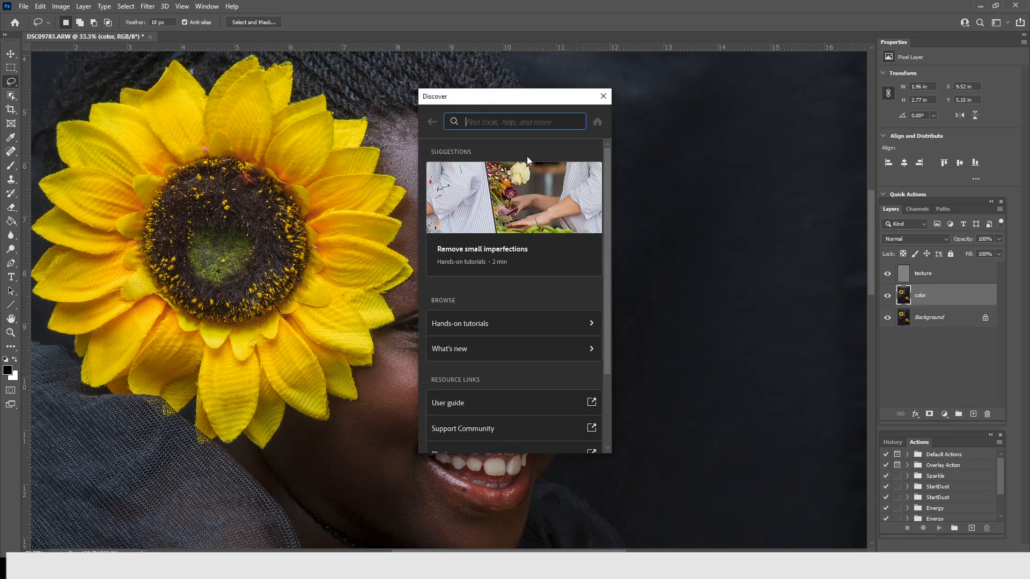
click(603, 96)
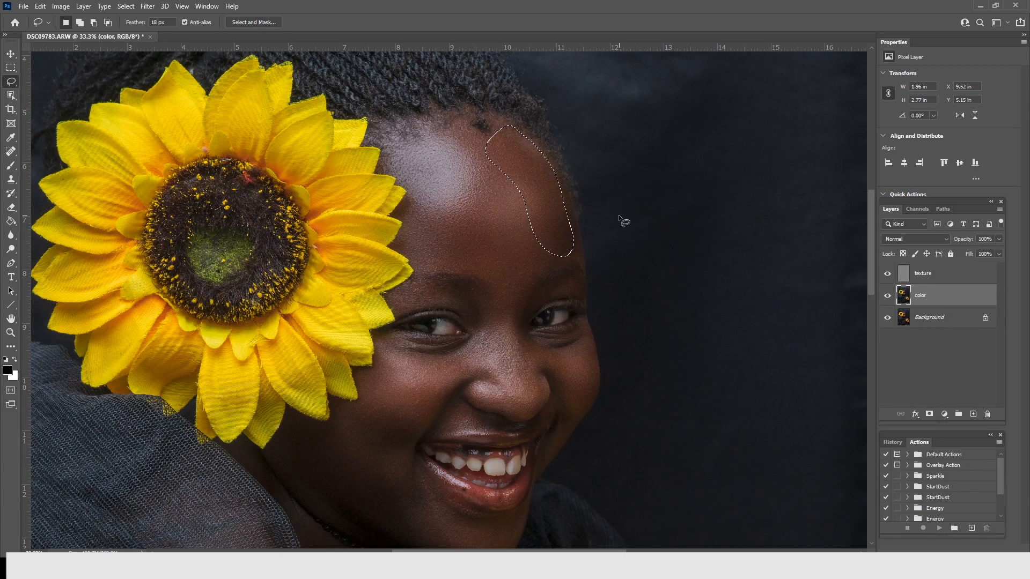
key(ctrl+d)
Step: Smooth the cheek under the eye nearest the flower and the jaw down to the chin, repeating the last blur on feathered Lasso selections
drag(509, 278, 547, 124)
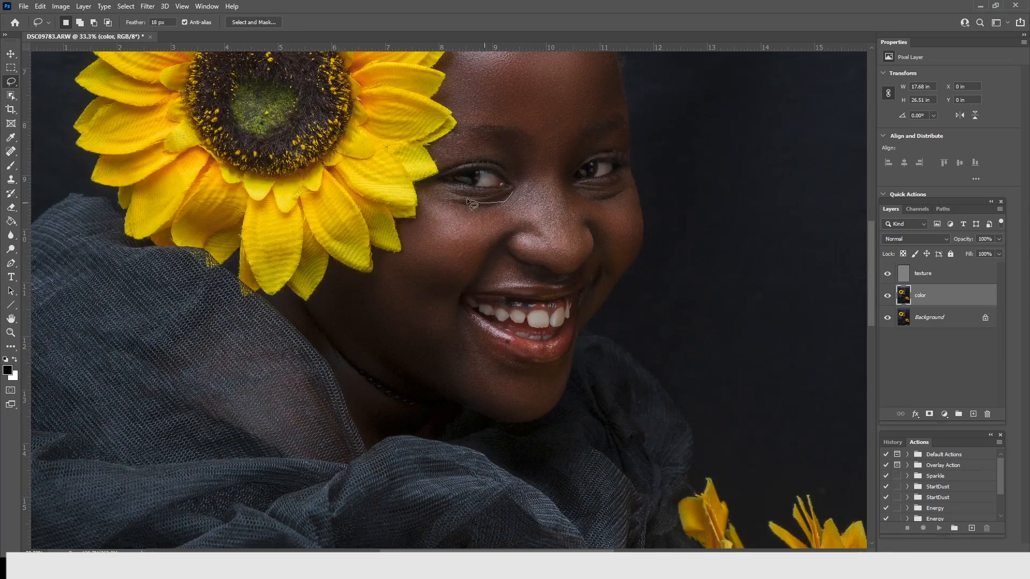
mouse_move(468, 200)
mouse_down()
mouse_move(427, 190)
mouse_move(422, 200)
mouse_move(412, 261)
mouse_move(453, 291)
mouse_up()
drag(491, 243, 528, 207)
key(ctrl+d)
mouse_move(397, 279)
mouse_down()
mouse_move(474, 355)
mouse_move(549, 386)
mouse_move(541, 406)
mouse_move(519, 411)
mouse_move(407, 362)
mouse_move(371, 302)
mouse_move(405, 286)
mouse_up()
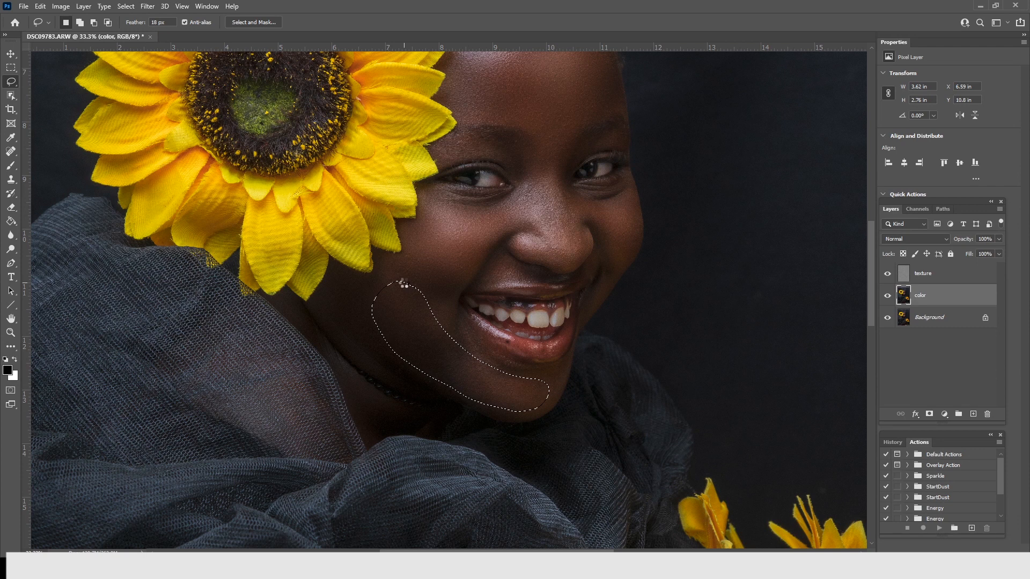
key(ctrl+d)
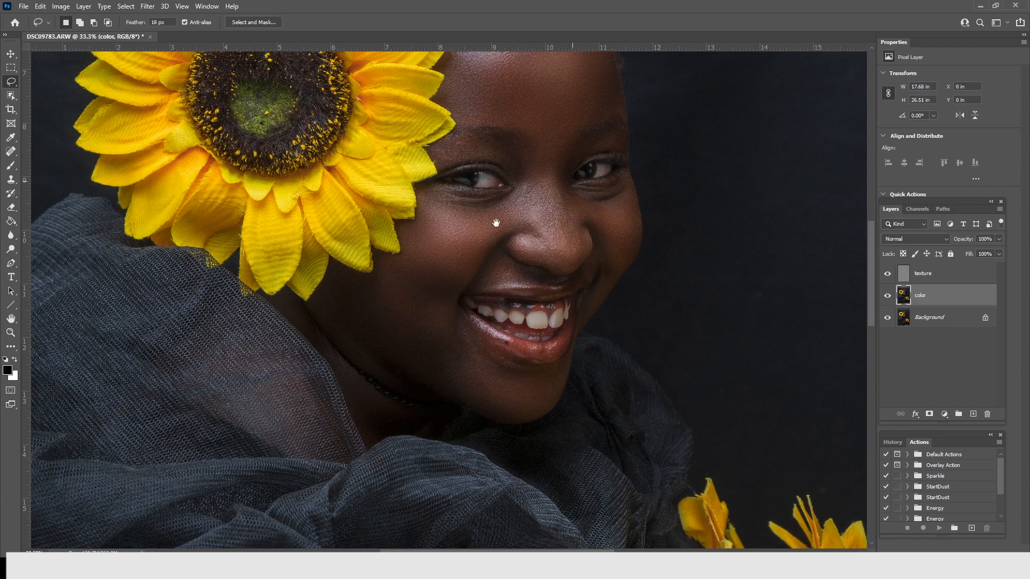
Step: Repeat the last blur on separate Lasso selections of the far cheek, the nose and the eyelid beside the flower, clearing each selection
mouse_move(573, 180)
mouse_down()
mouse_move(495, 223)
mouse_move(549, 240)
mouse_move(551, 297)
mouse_up()
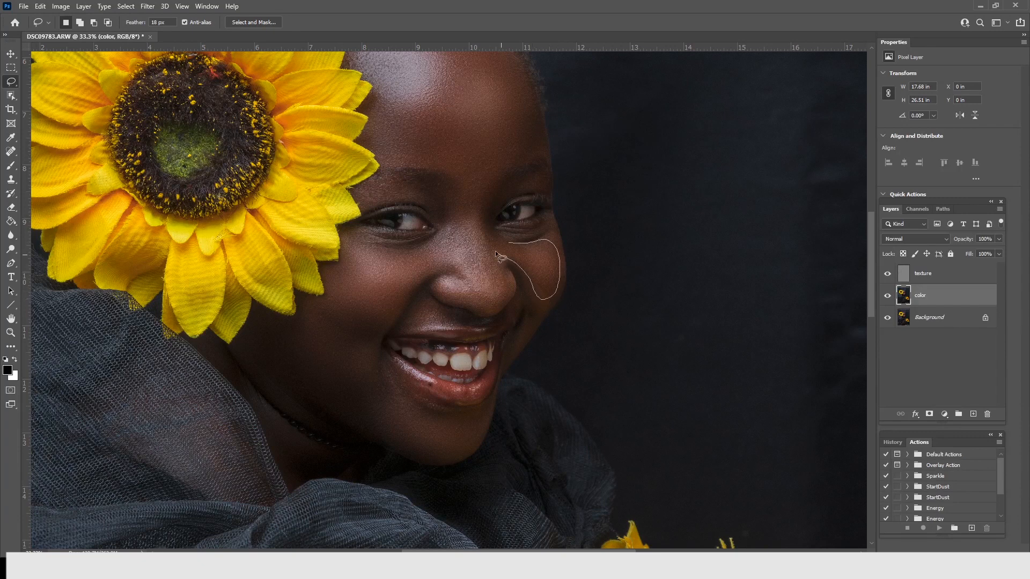
drag(495, 251, 499, 249)
key(ctrl+d)
drag(454, 221, 442, 240)
drag(485, 268, 472, 221)
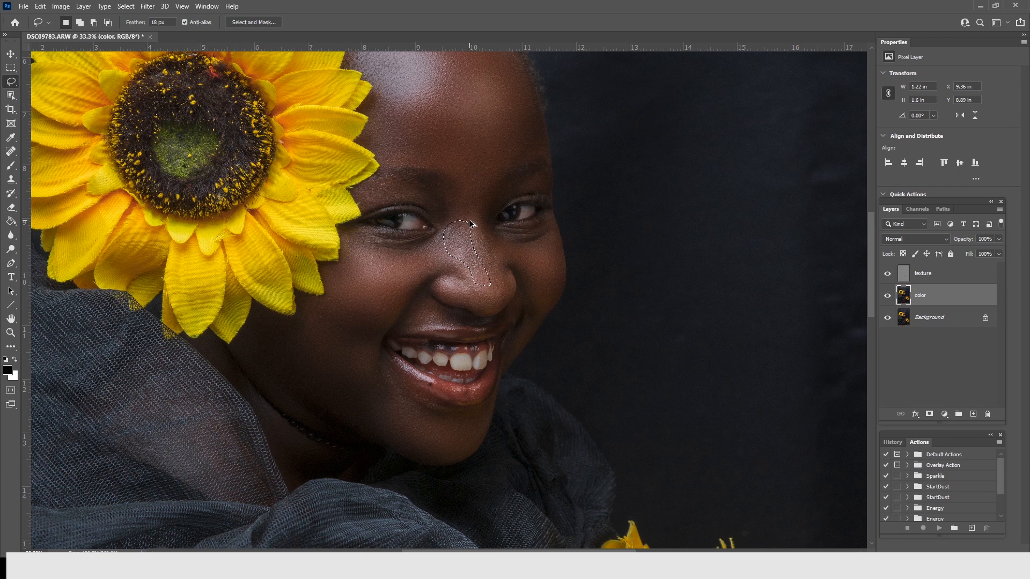
key(ctrl+d)
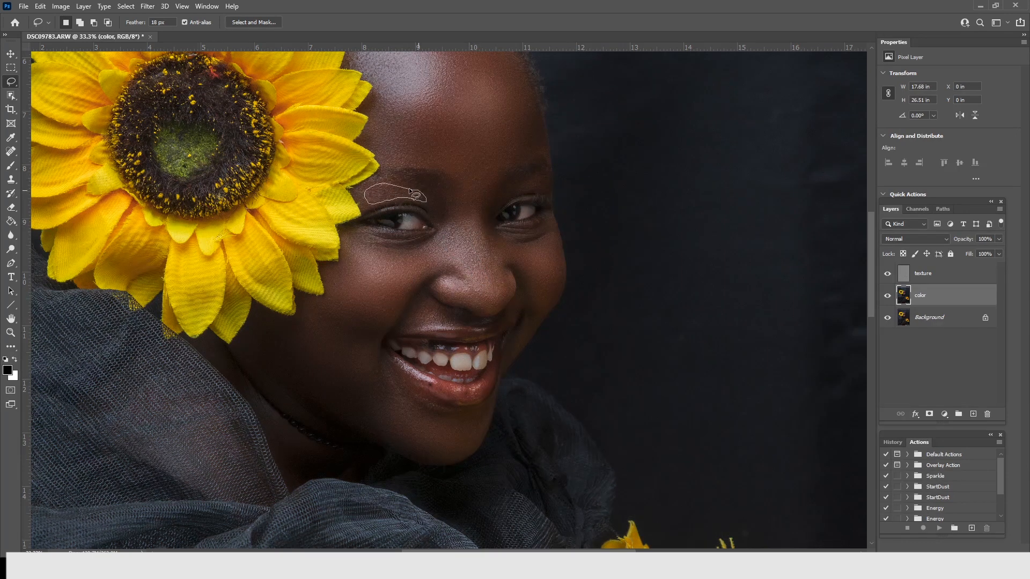
drag(410, 190, 414, 195)
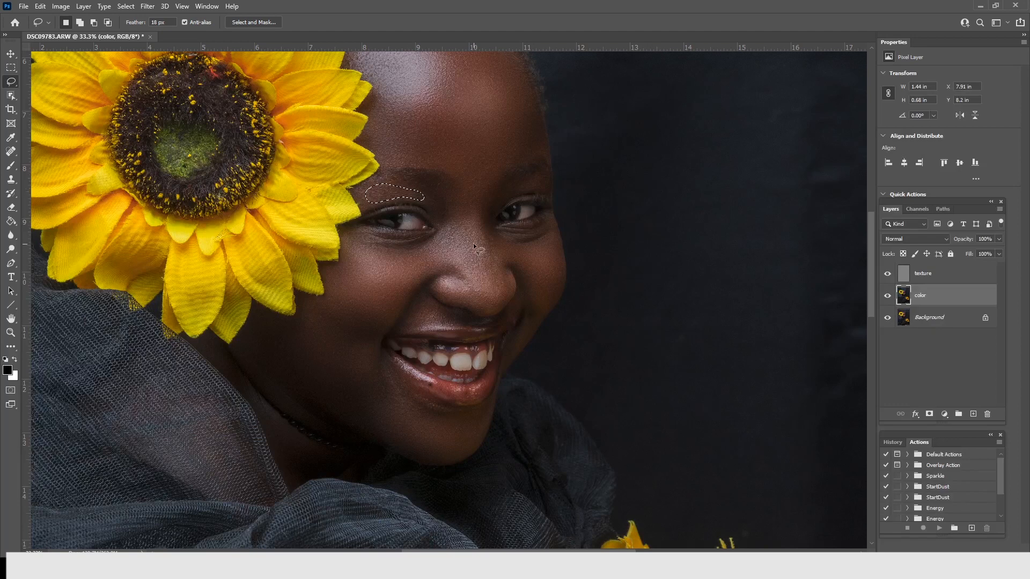
key(ctrl+d)
Step: Examine the smoothed skin in a wider view of the portrait and close up on the face
drag(357, 408, 466, 287)
alt+click(588, 293)
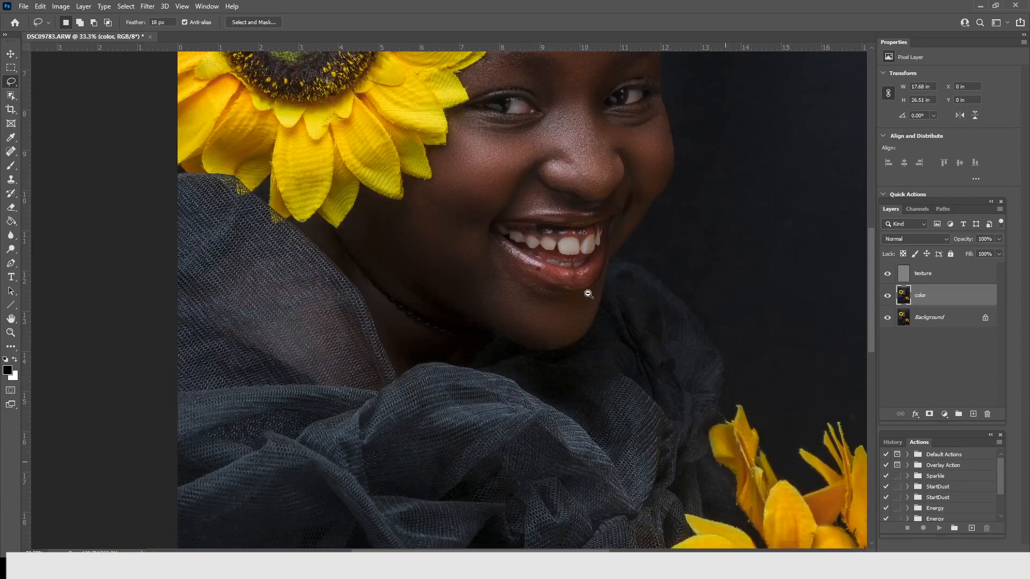
alt+click(588, 294)
alt+click(586, 293)
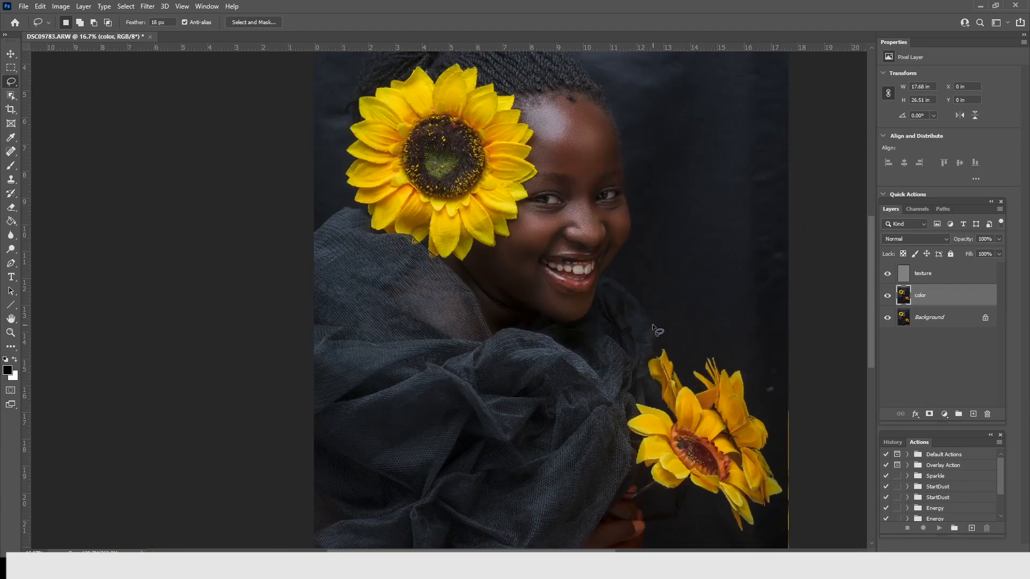
key(z)
click(588, 159)
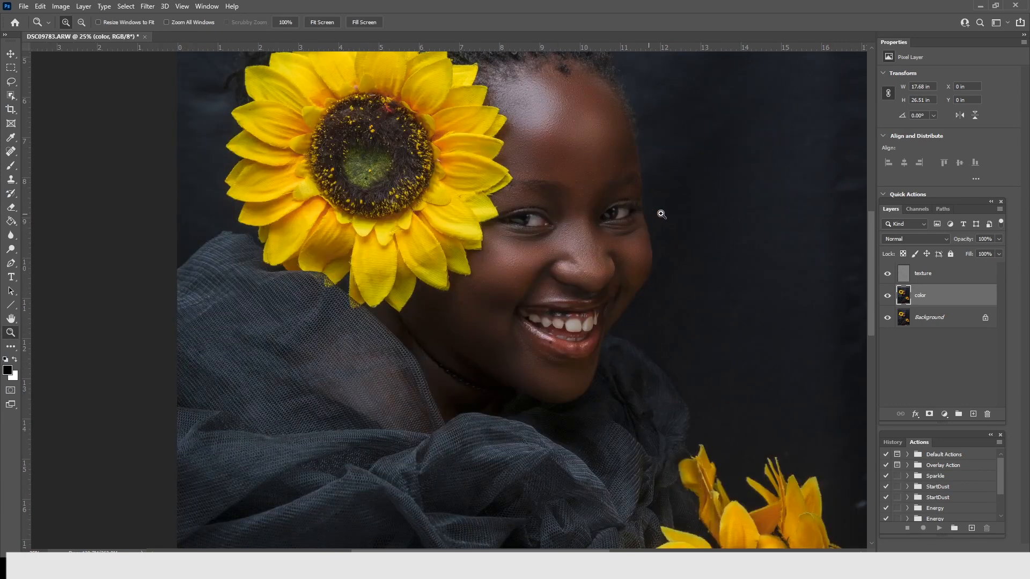
click(536, 121)
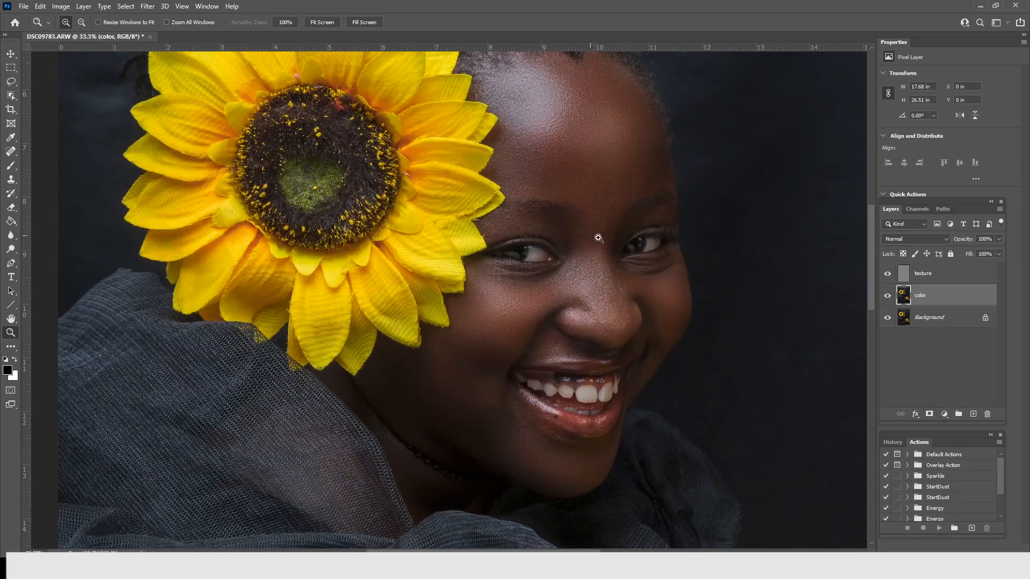
Step: Add a Black & White adjustment layer above the texture layer and lower its Reds to -73
click(921, 277)
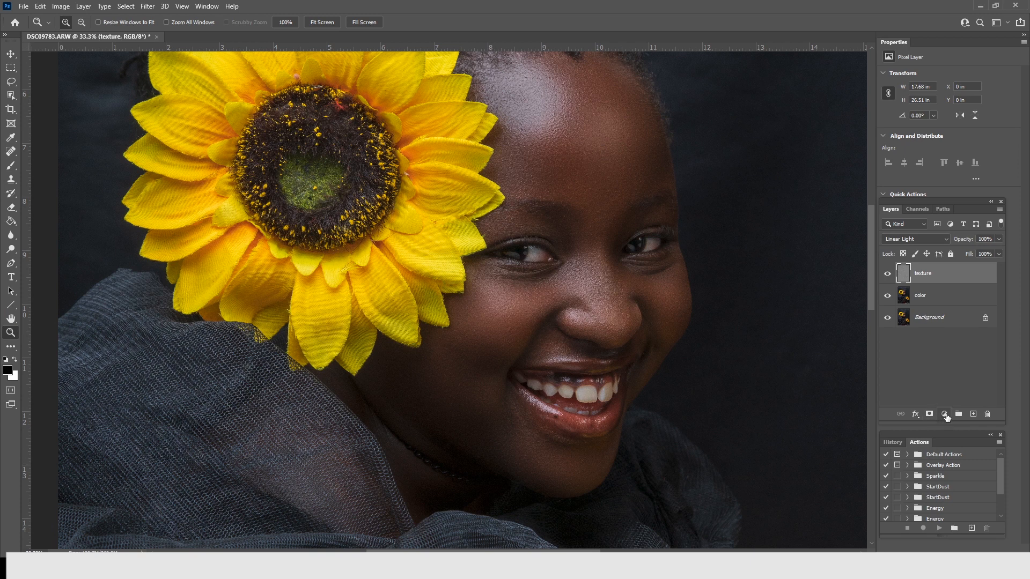
click(945, 415)
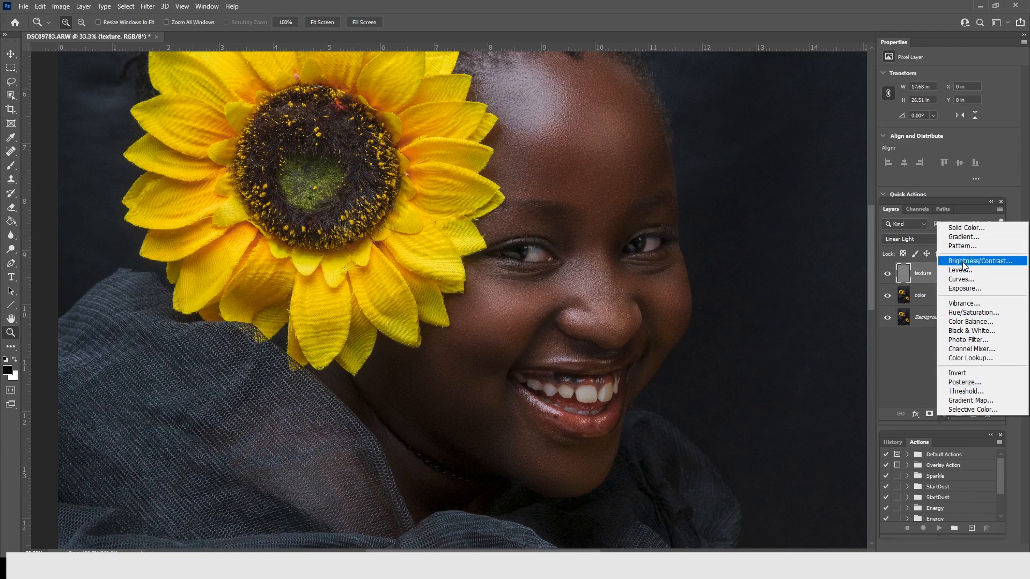
click(968, 328)
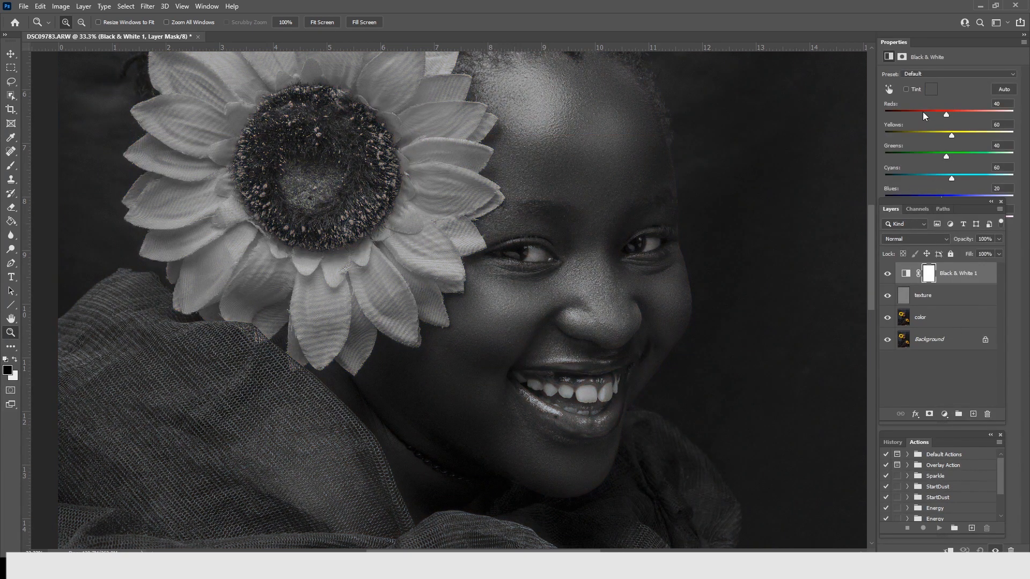
click(922, 111)
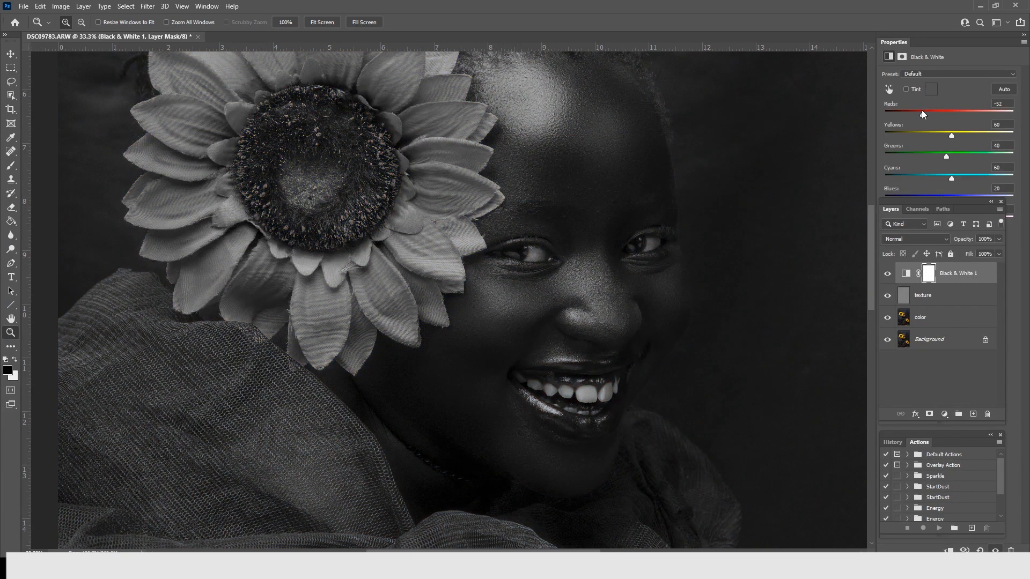
drag(921, 111, 917, 111)
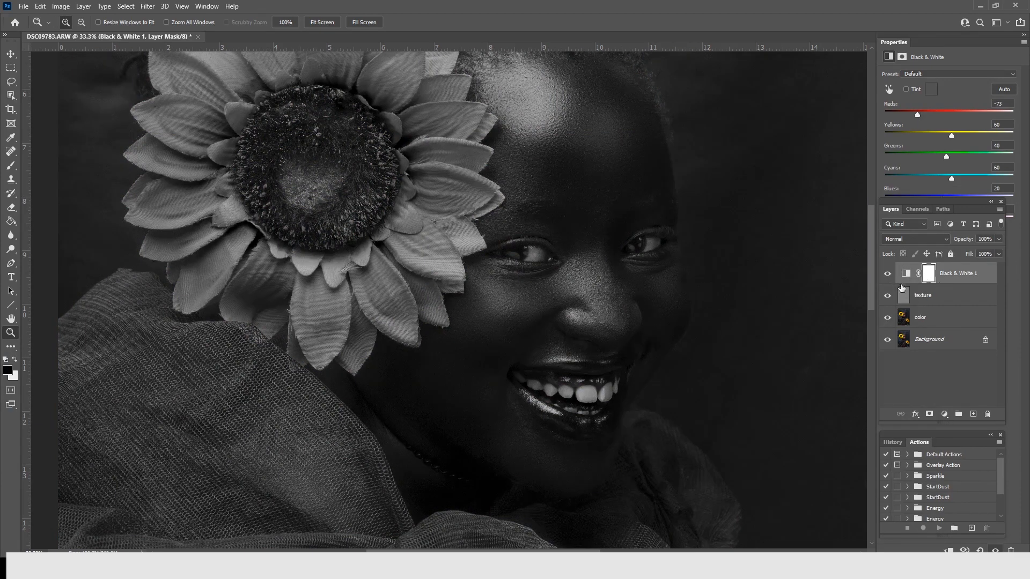
Step: Spot-heal the blemishes on the central forehead on the texture layer with a 27 px Spot Healing Brush
click(919, 304)
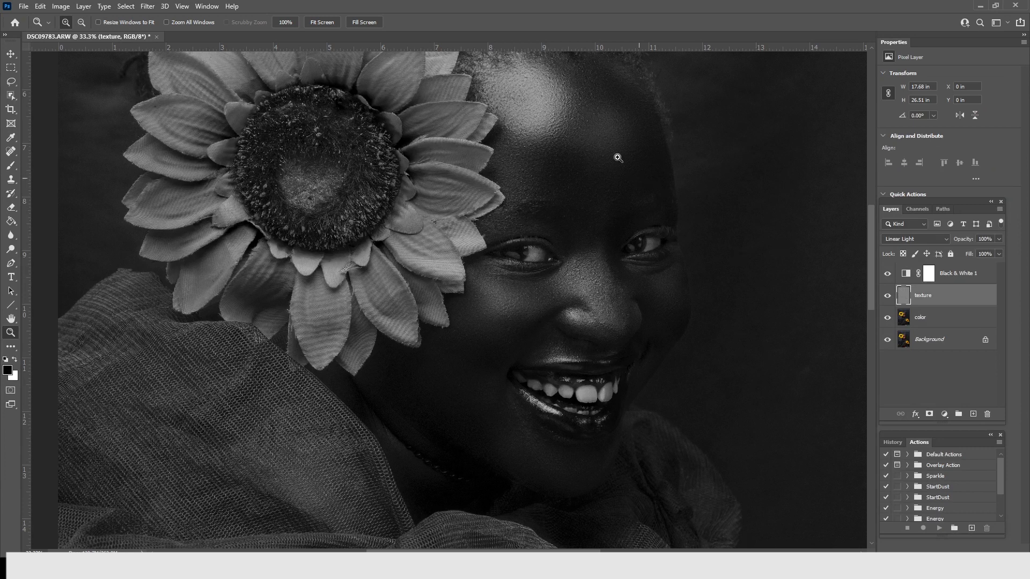
click(594, 212)
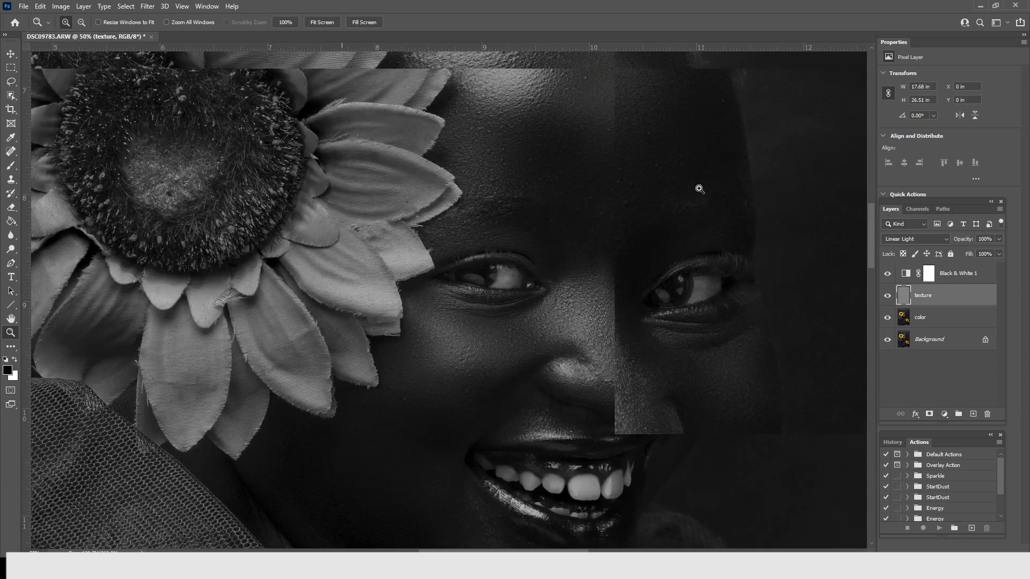
click(698, 189)
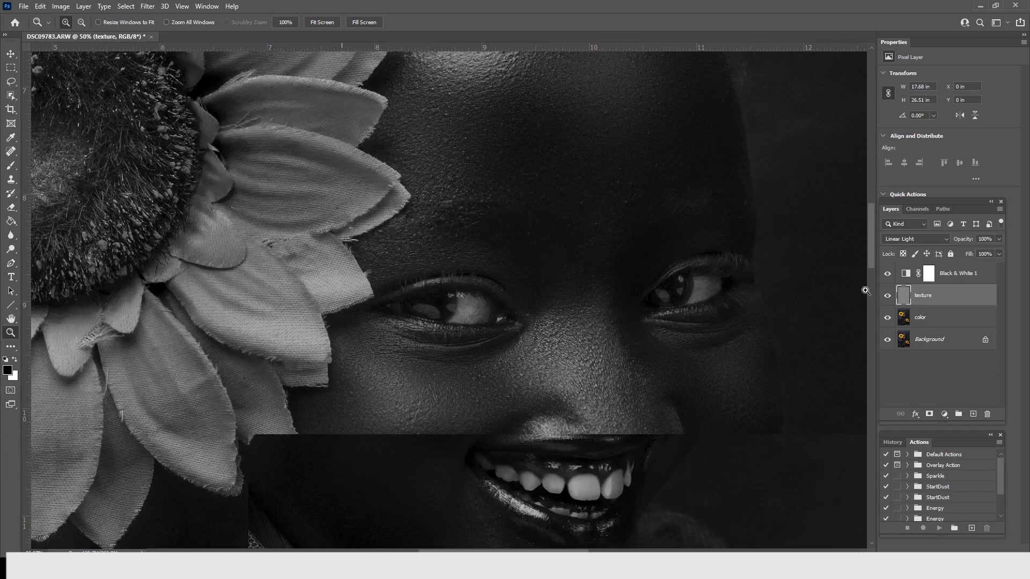
click(10, 151)
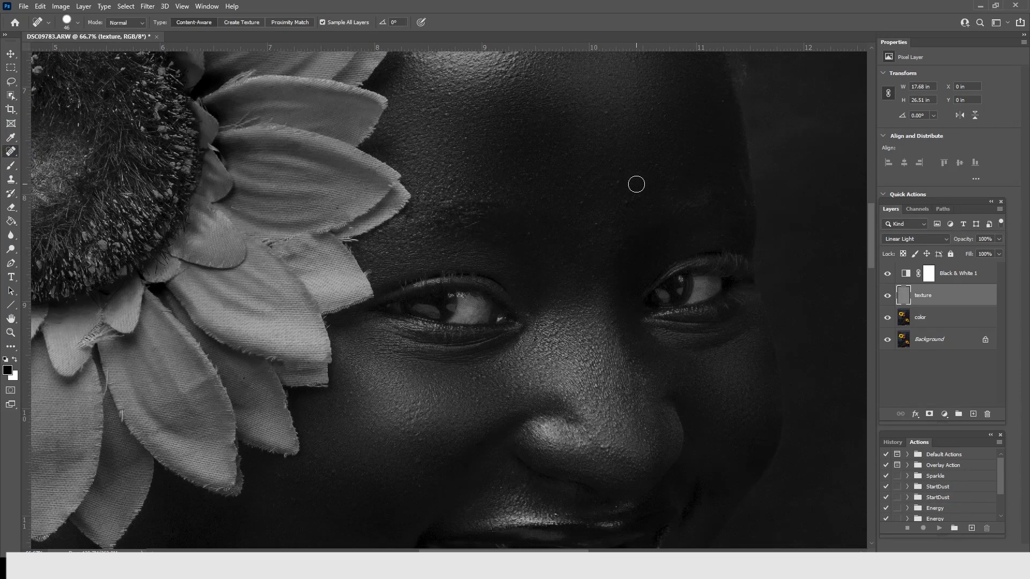
right_click(636, 184)
drag(673, 206, 663, 207)
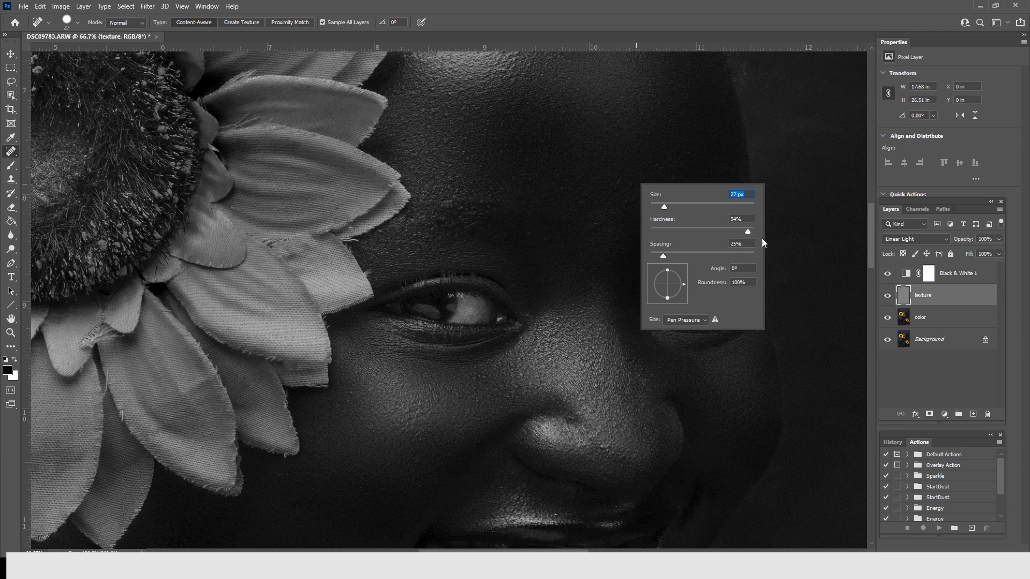
click(616, 182)
click(631, 186)
click(620, 170)
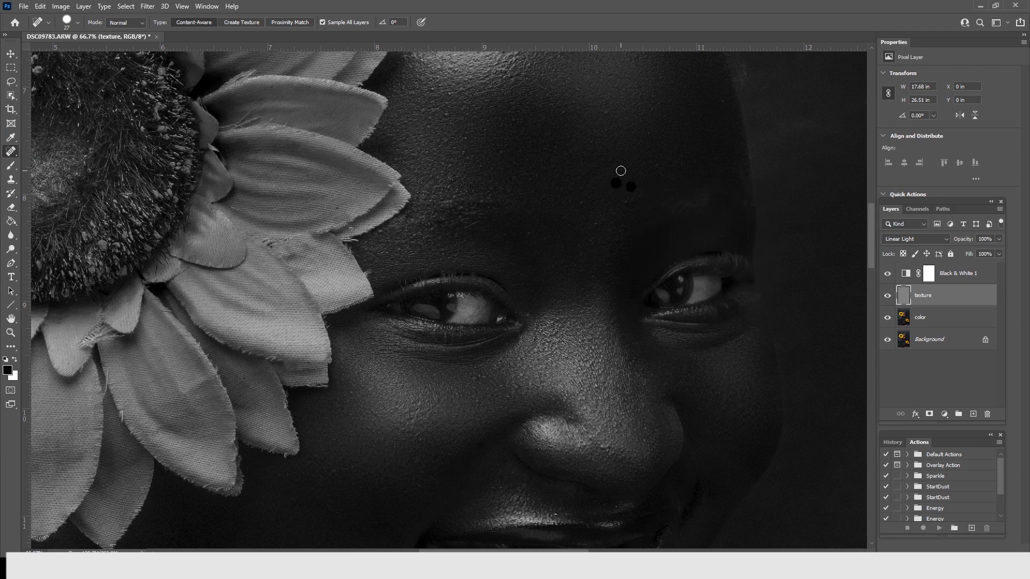
click(657, 166)
click(648, 132)
Step: Turn off Sample All Layers for the Spot Healing Brush and heal more spots across the forehead and near the eyebrow
click(322, 22)
click(719, 99)
click(611, 184)
click(542, 239)
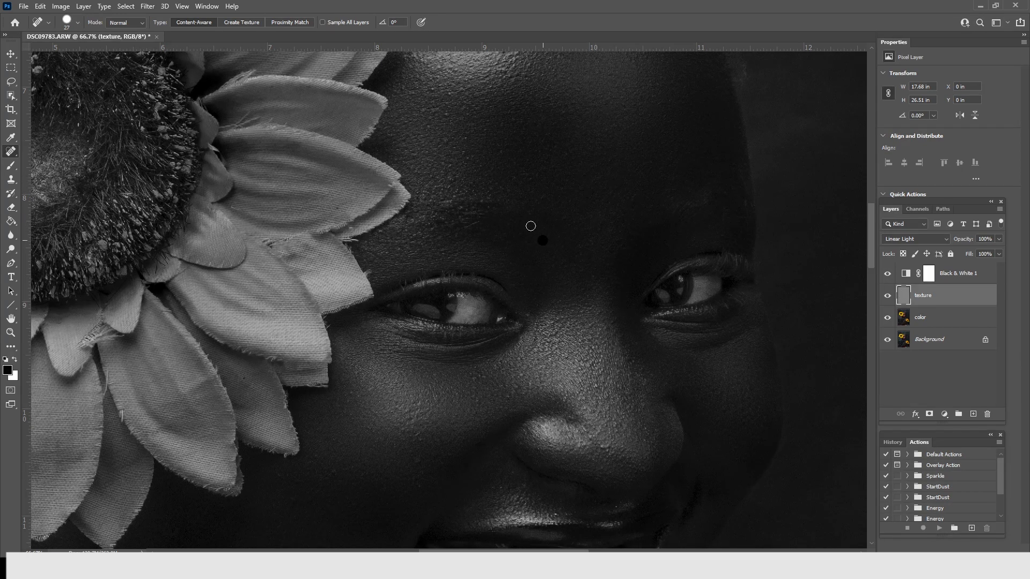
Step: Heal the bumps on the forehead beside the flower and above the eyebrow, plus one spot on the near cheek
click(466, 140)
click(448, 116)
click(434, 88)
click(432, 115)
click(428, 127)
click(446, 141)
click(447, 166)
click(448, 185)
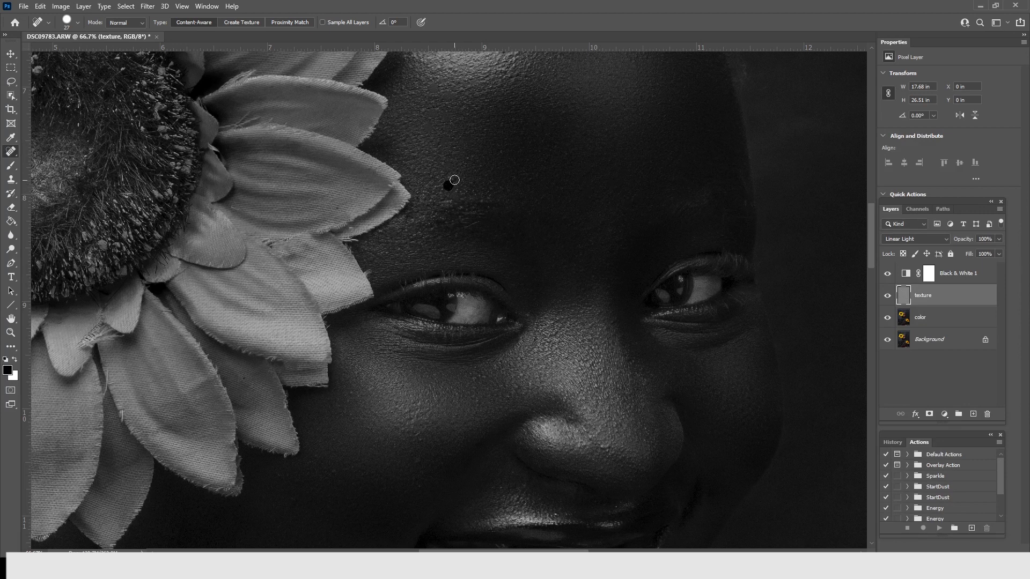
click(483, 203)
drag(515, 418, 628, 276)
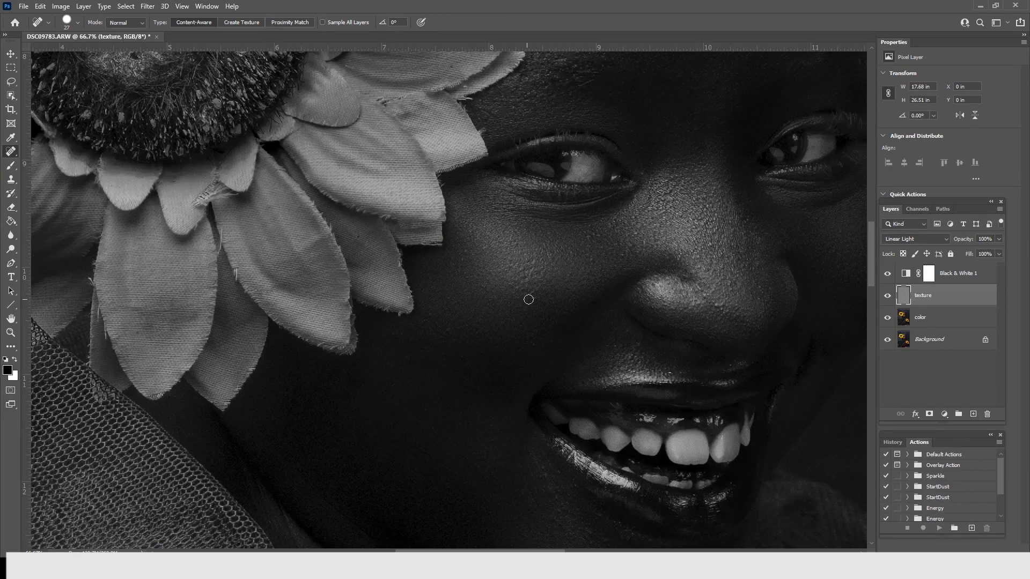
click(530, 293)
Step: Switch to the Clone Stamp and reduce its brush size to 20 px
click(11, 179)
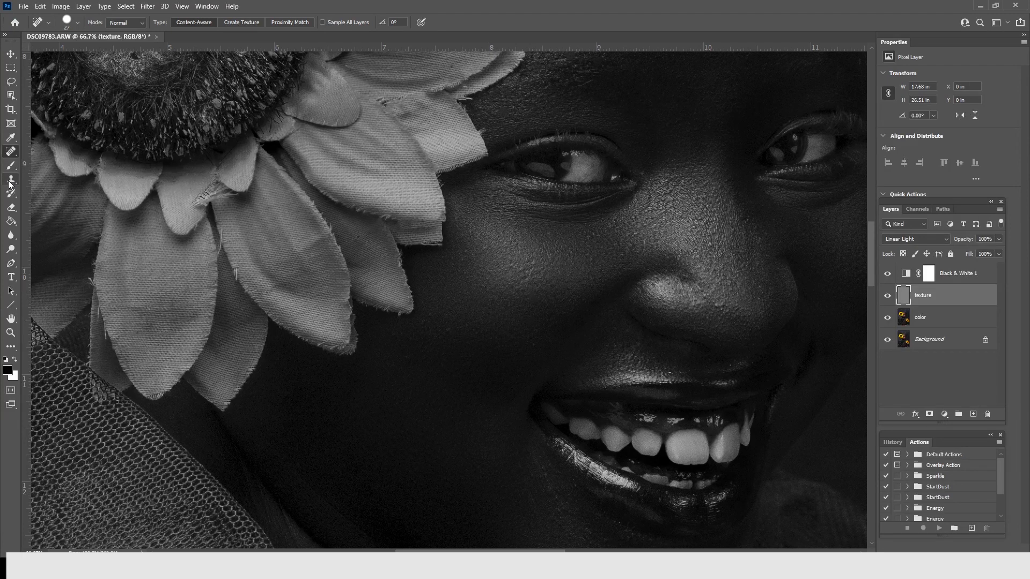
right_click(517, 262)
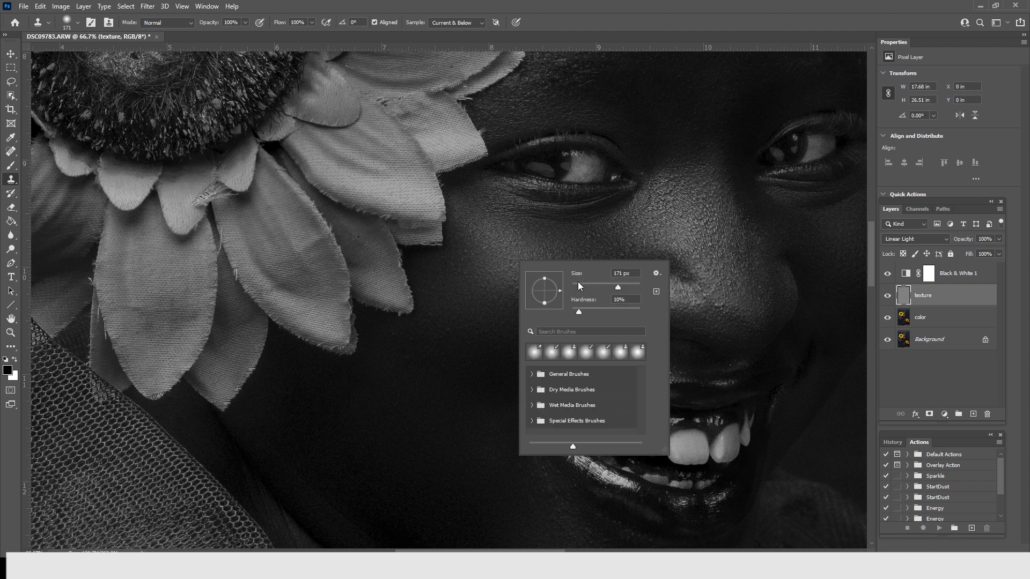
click(578, 284)
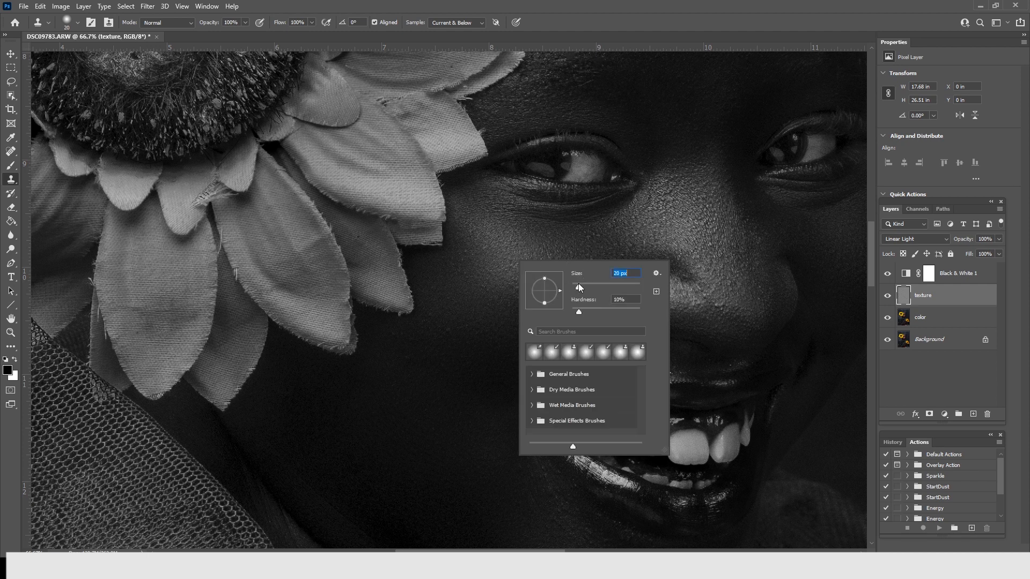
key(Return)
click(461, 257)
click(515, 219)
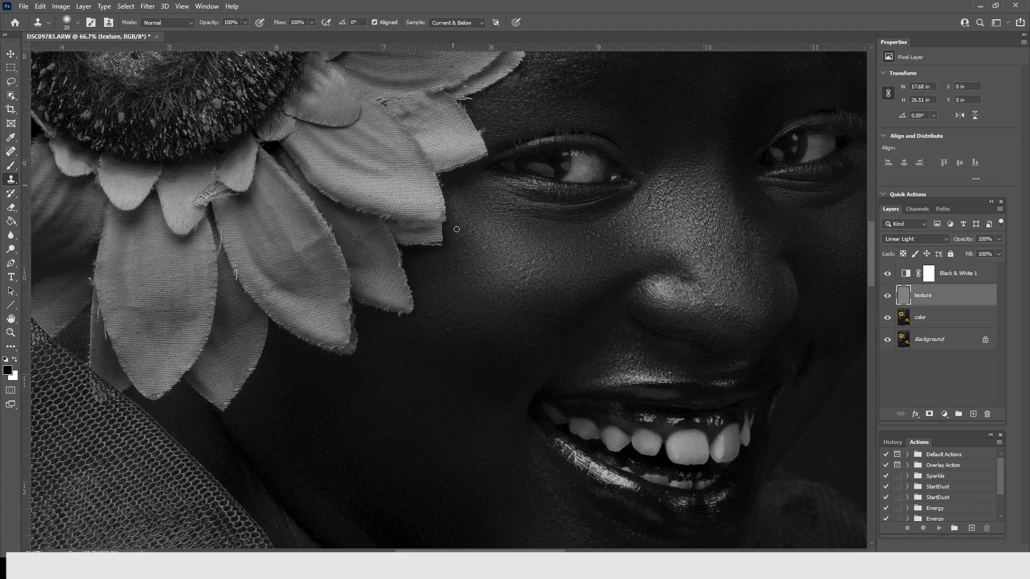
click(469, 258)
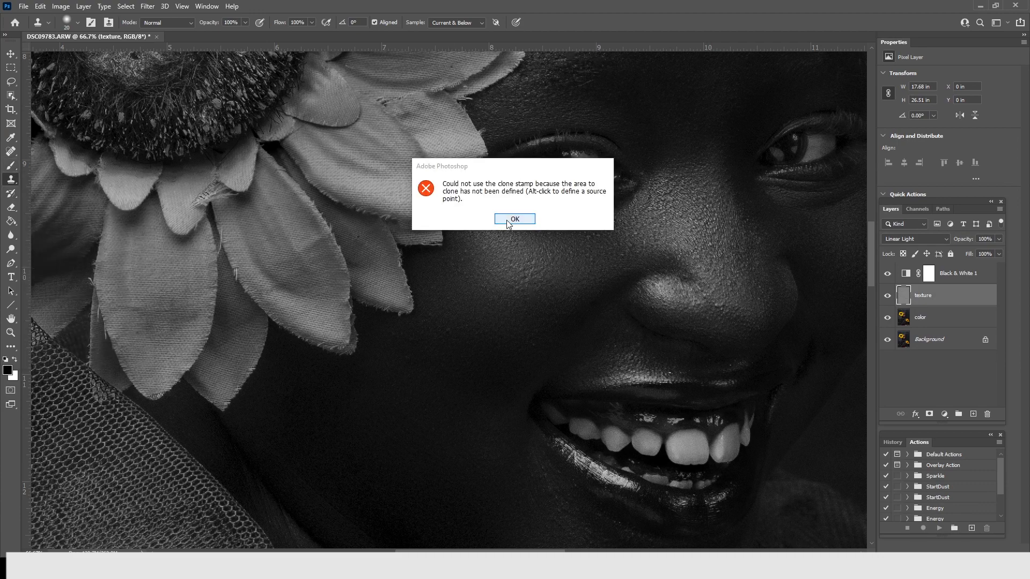
click(510, 219)
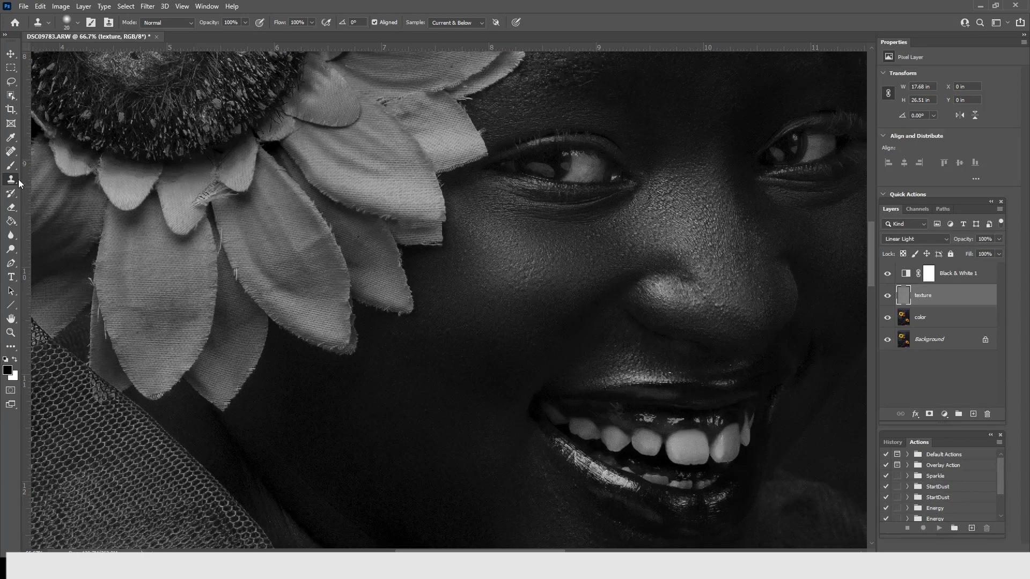
Step: Set the Clone Stamp to sample from the current layer only
click(471, 255)
key(alt)
click(480, 24)
click(482, 22)
click(457, 30)
Step: Clone clean skin texture over the remaining blemishes on the nose and the near cheek, sampling from nearby skin
key(alt)
key(alt)
drag(721, 308, 714, 311)
alt+click(623, 255)
drag(561, 286, 556, 287)
key(alt)
click(520, 292)
click(416, 352)
alt+click(645, 182)
alt+click(643, 181)
ctrl+alt+click(660, 234)
ctrl+alt+click(660, 234)
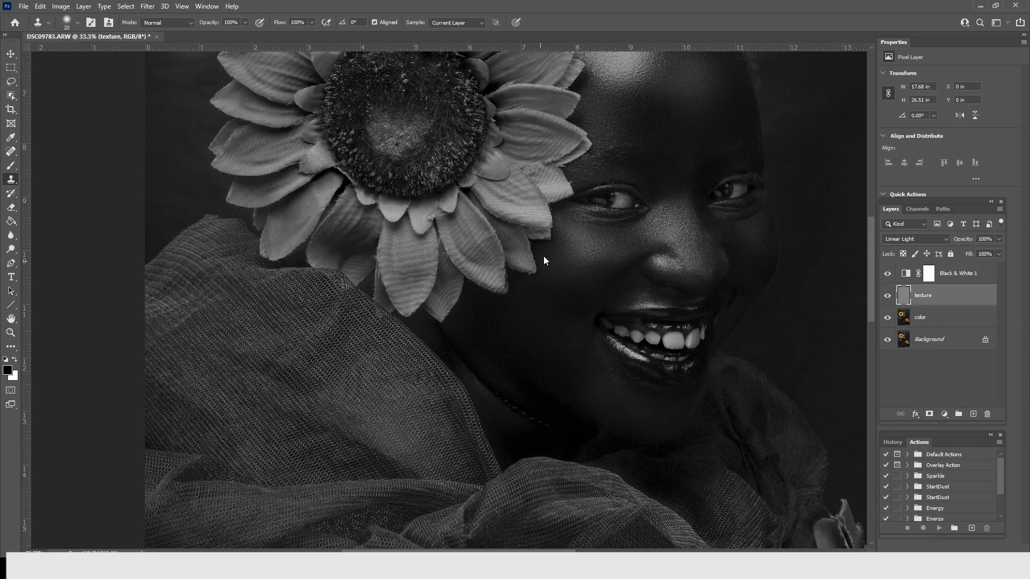
Step: Hide the Black & White adjustment layer, then select it and try to delete it
click(887, 274)
click(978, 275)
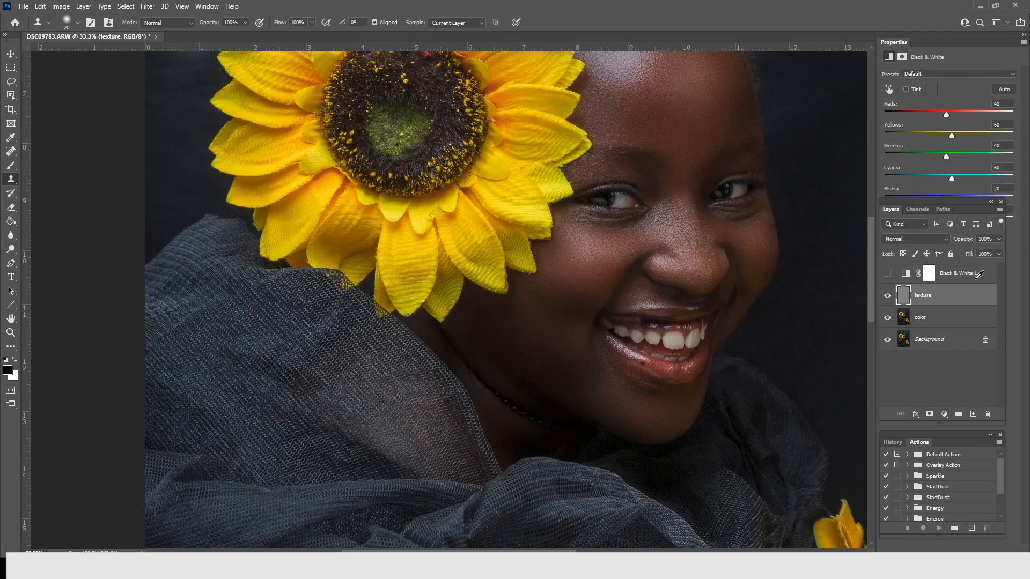
click(977, 274)
drag(972, 276, 987, 530)
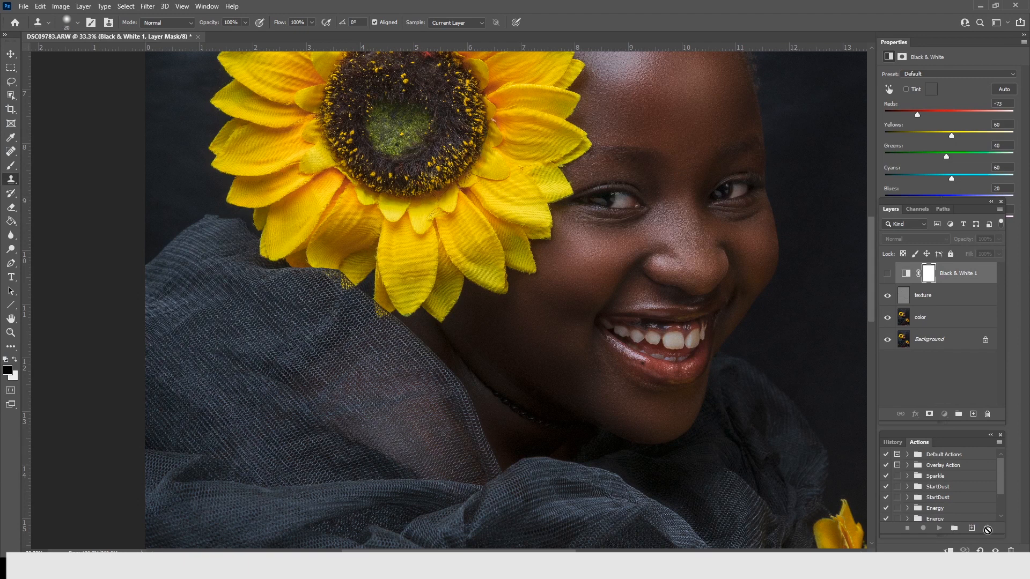
alt+click(771, 246)
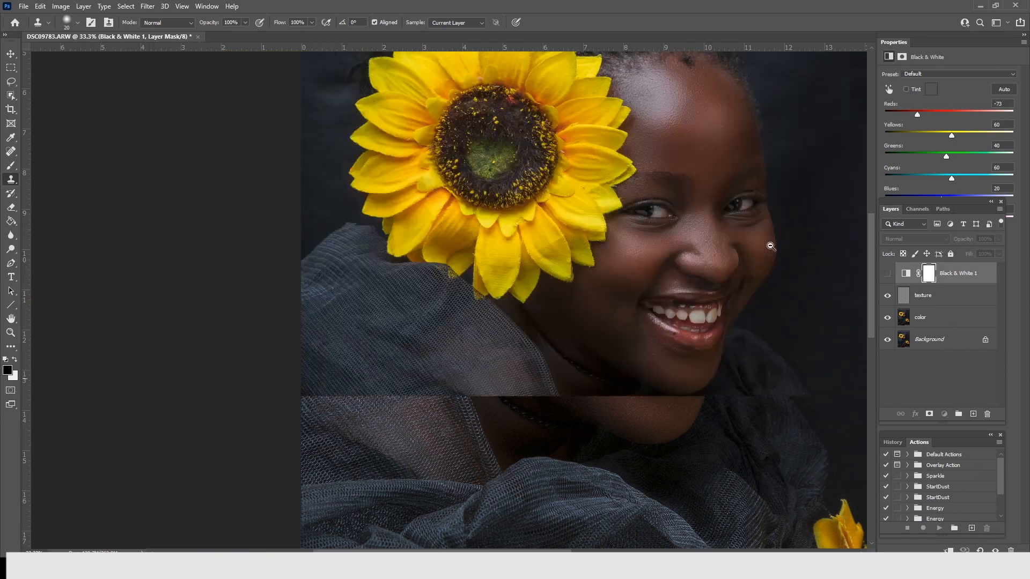
Step: Show the Black & White adjustment layer again, select the adjustment itself and delete the layer
click(928, 273)
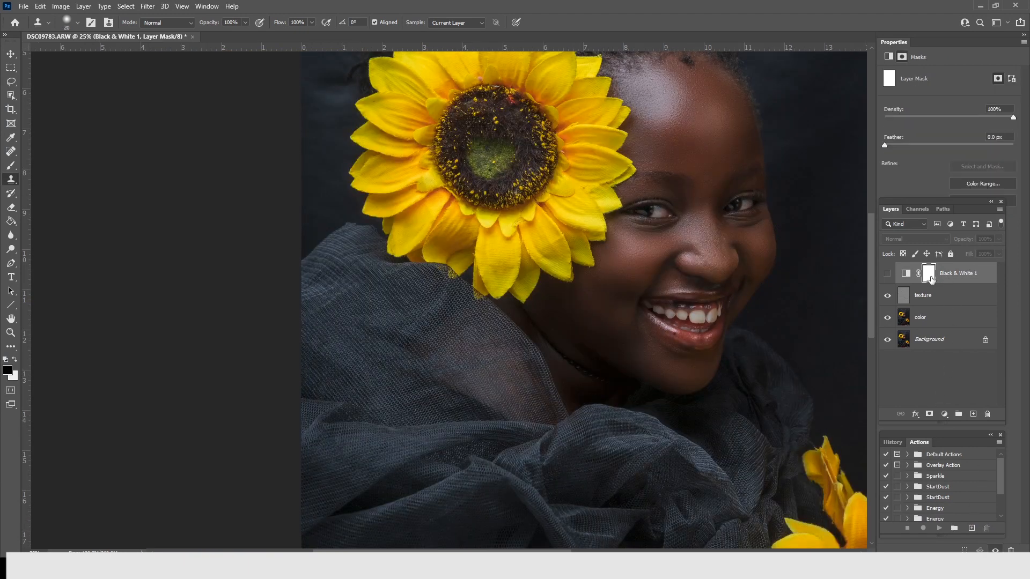
click(887, 274)
drag(968, 274, 939, 271)
click(953, 274)
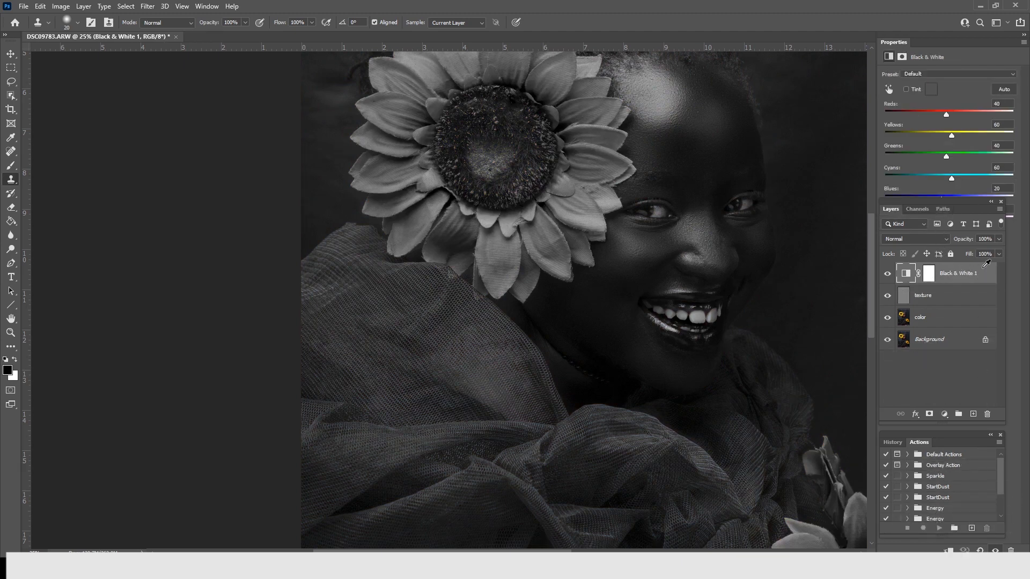
key(Delete)
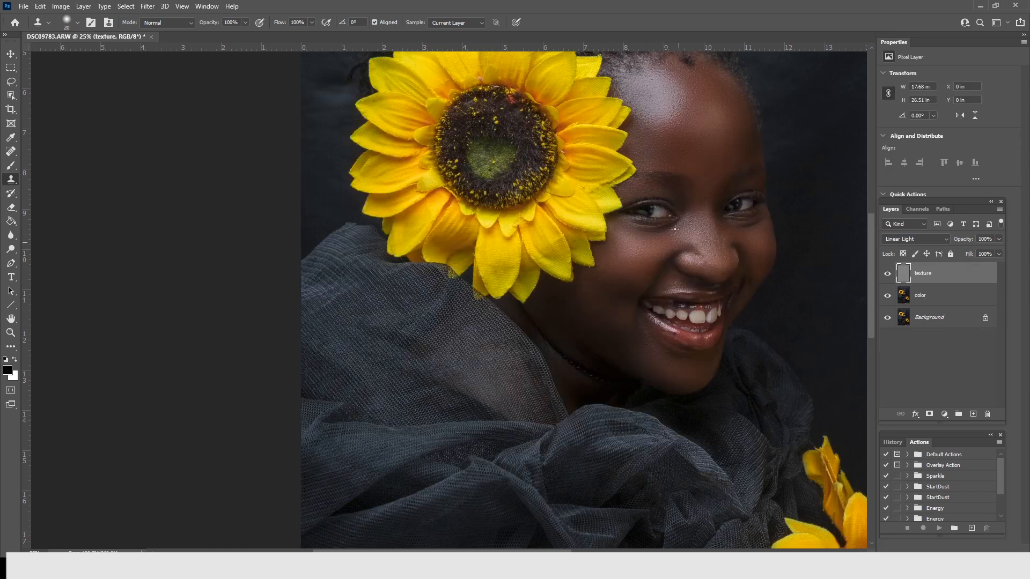
Step: Add a Hue/Saturation adjustment layer above the texture layer with hue -92, saturation -67 and lightness +12
drag(738, 201, 645, 222)
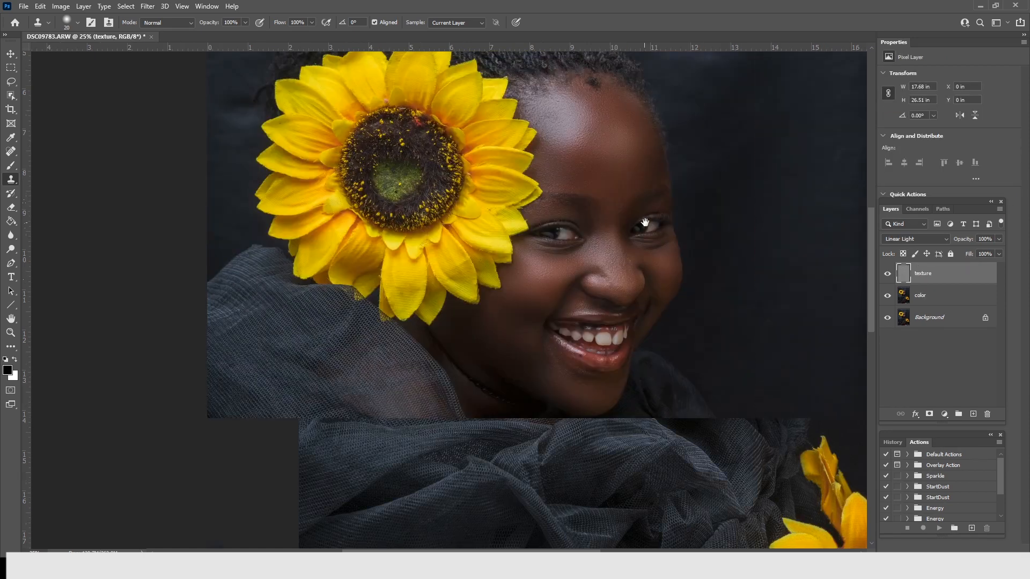
alt+click(539, 196)
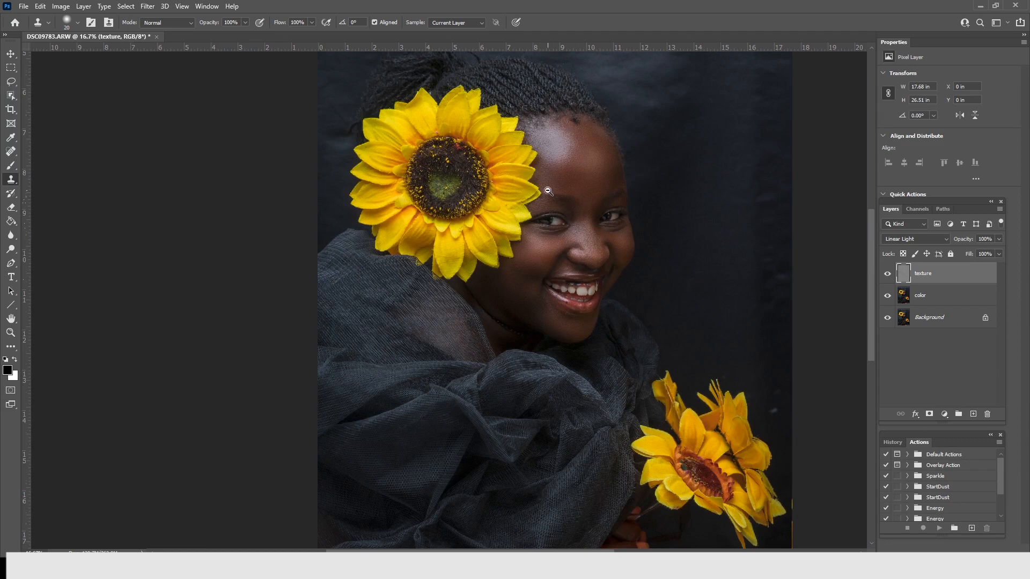
ctrl+alt+click(580, 197)
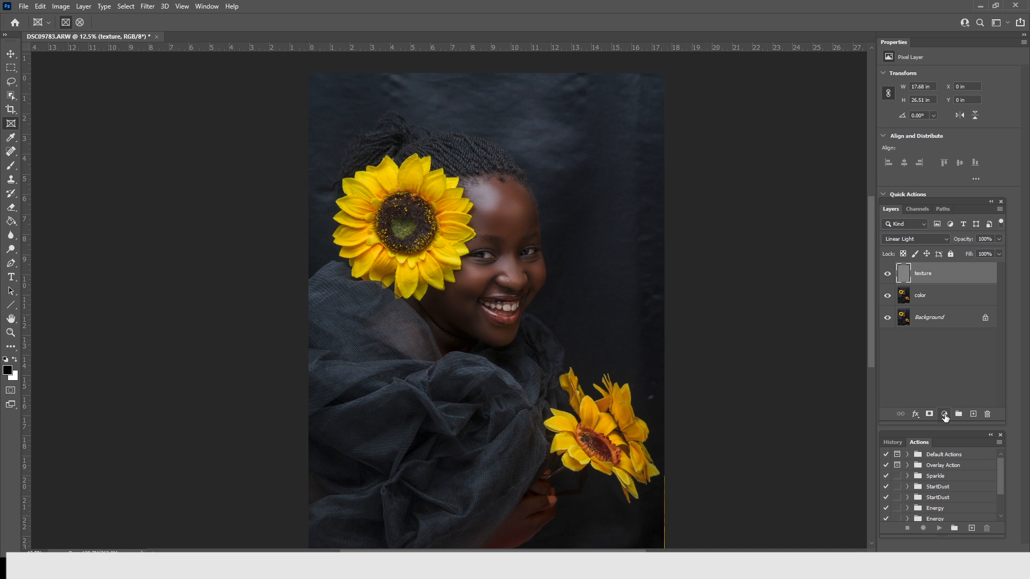
click(944, 415)
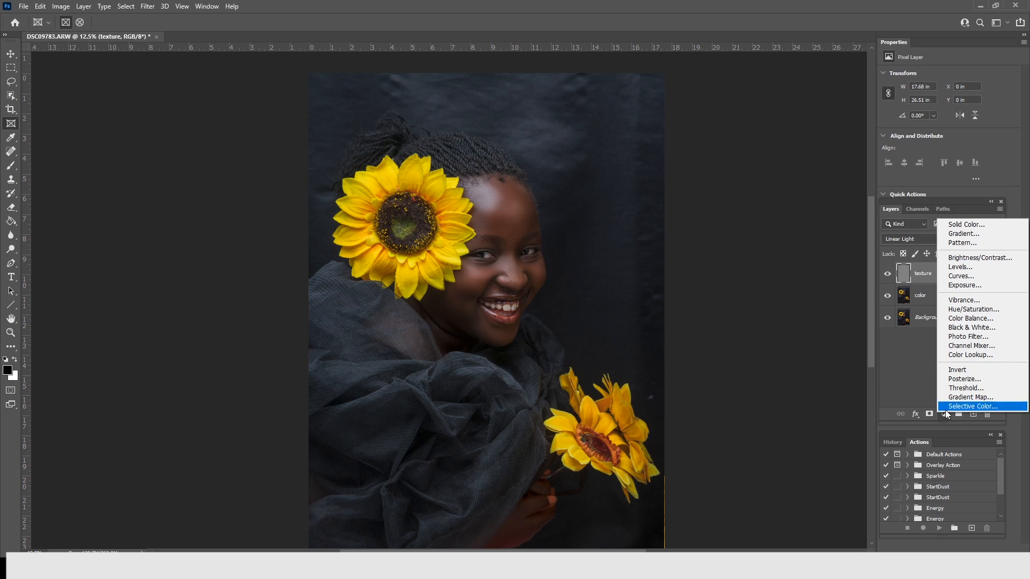
click(972, 309)
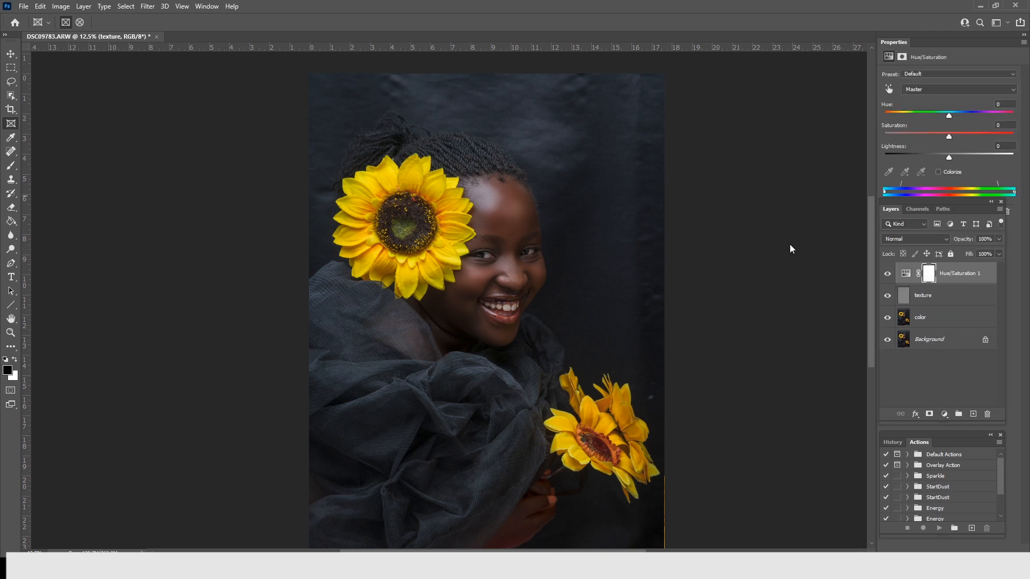
click(909, 133)
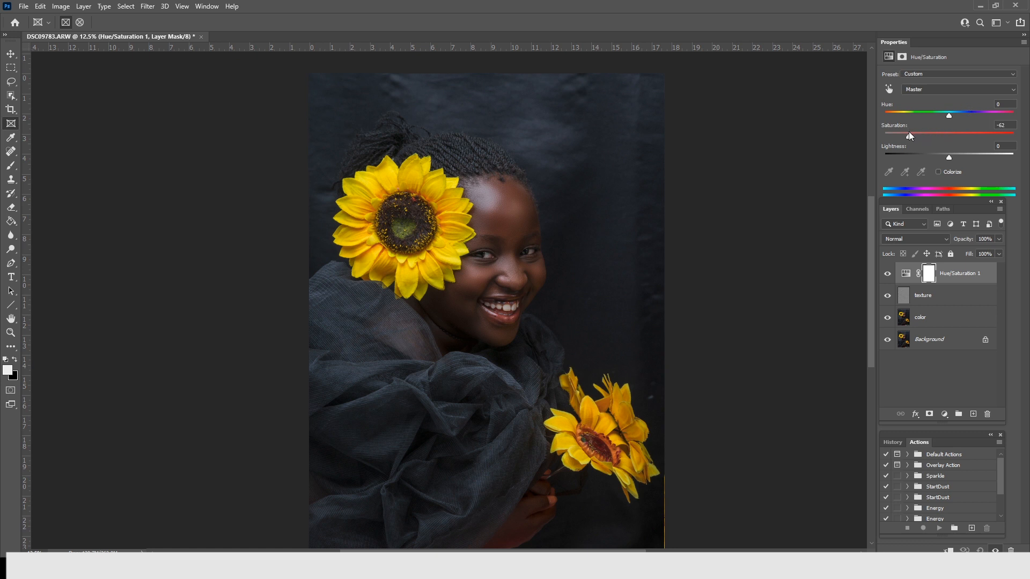
click(958, 155)
drag(958, 156, 957, 155)
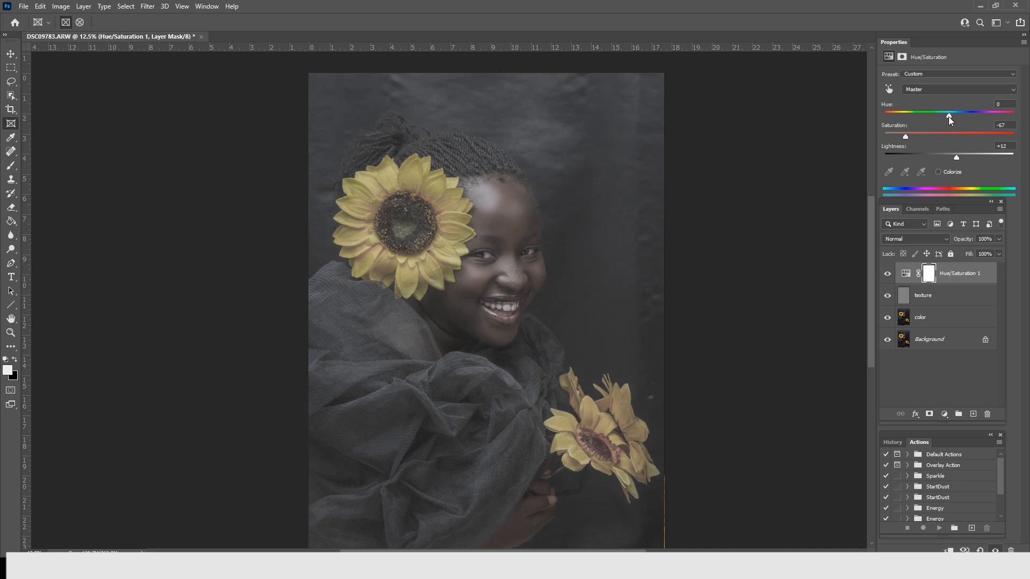
drag(945, 116, 907, 114)
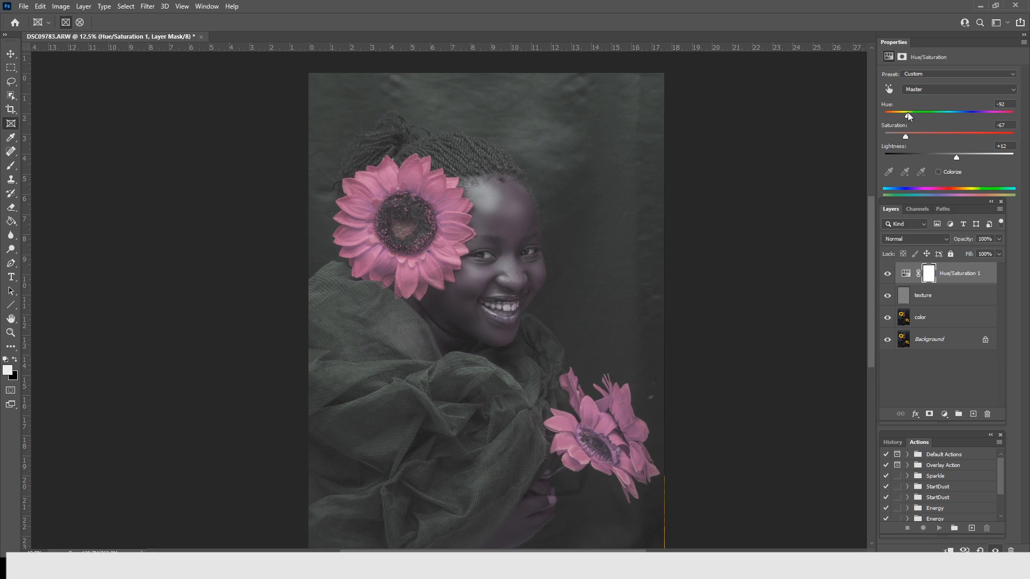
Step: Invert the Hue/Saturation mask to black and paint white with a 44 px brush over the eyes and teeth
click(929, 274)
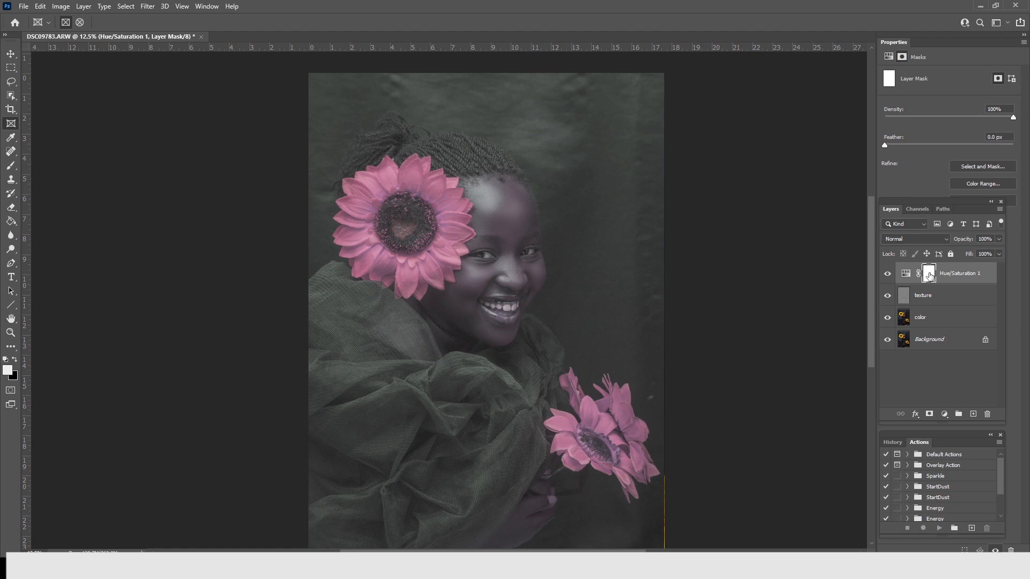
key(ctrl+i)
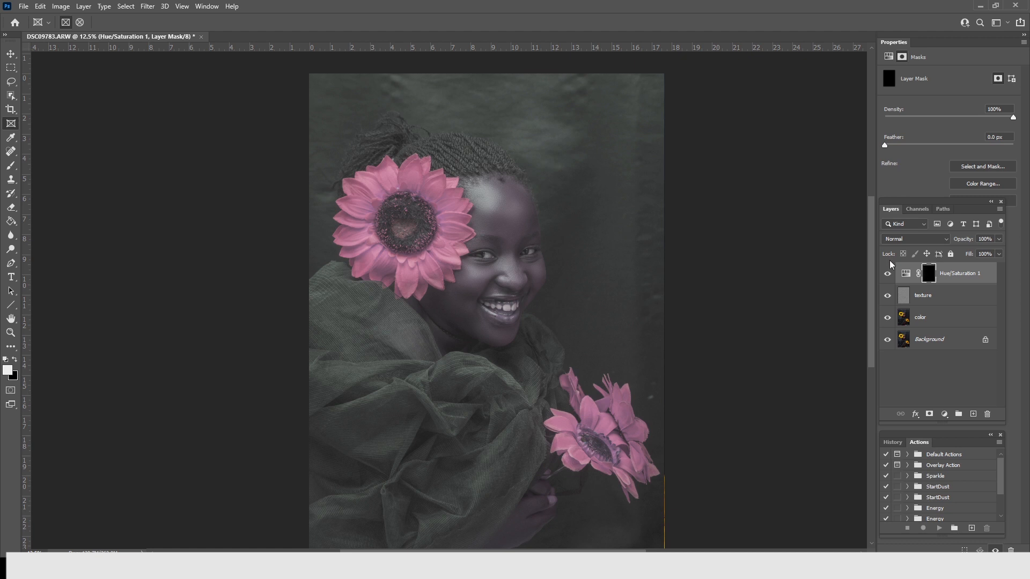
key(z)
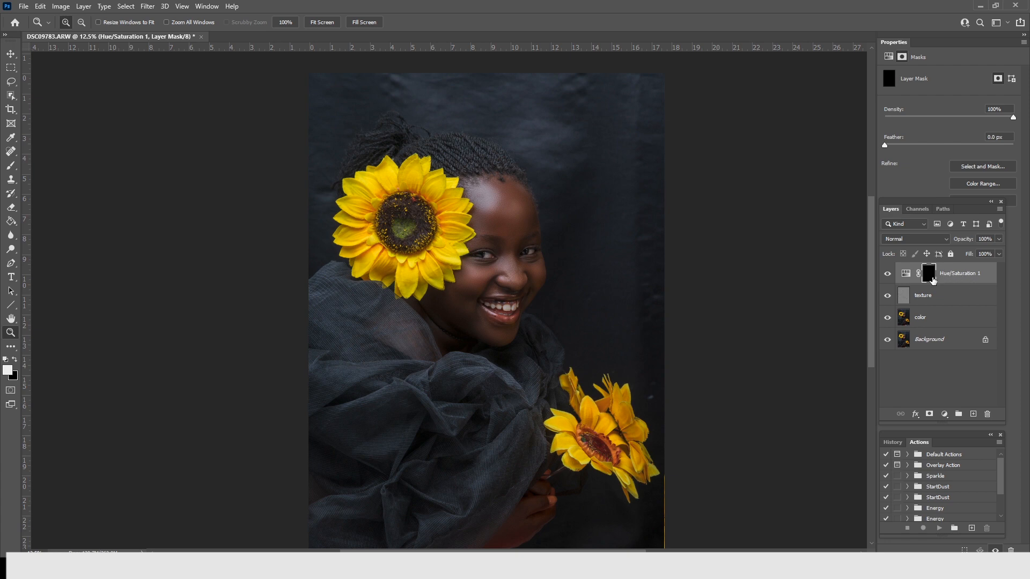
click(482, 257)
click(482, 258)
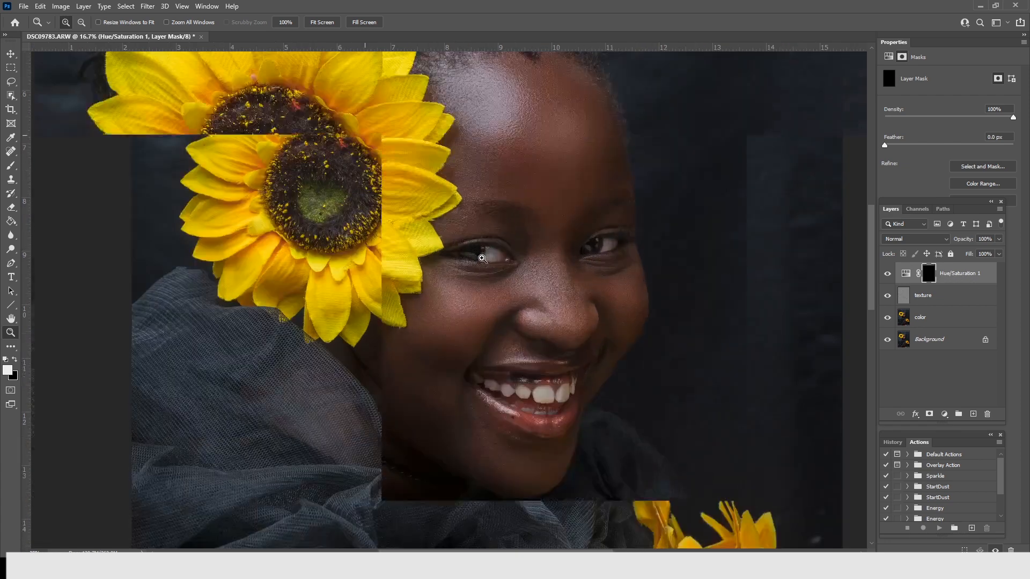
click(481, 258)
click(482, 258)
click(12, 166)
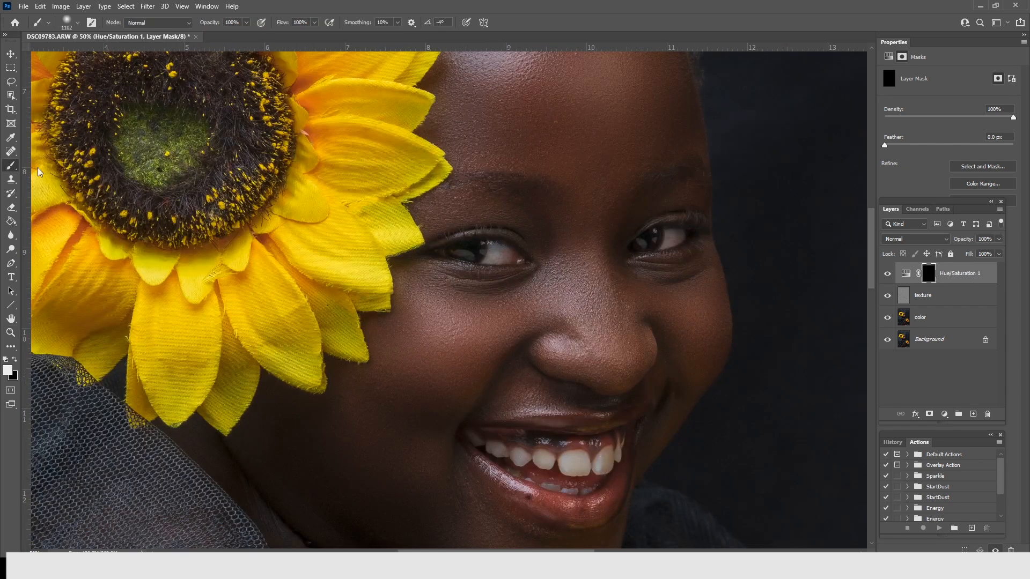
right_click(533, 266)
drag(589, 291, 599, 292)
mouse_move(493, 245)
mouse_down()
mouse_move(490, 260)
mouse_move(493, 248)
mouse_up()
drag(669, 237, 676, 235)
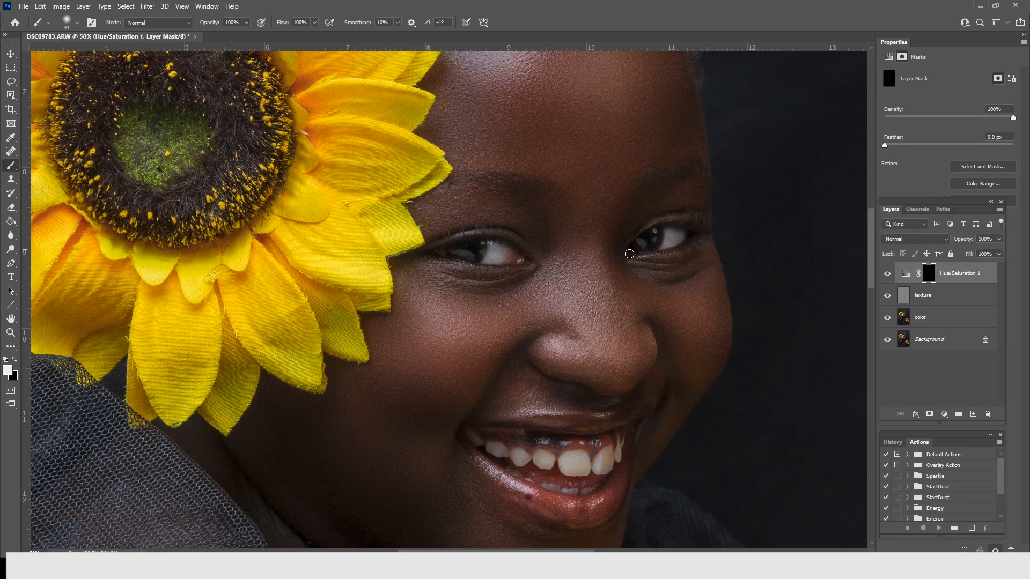
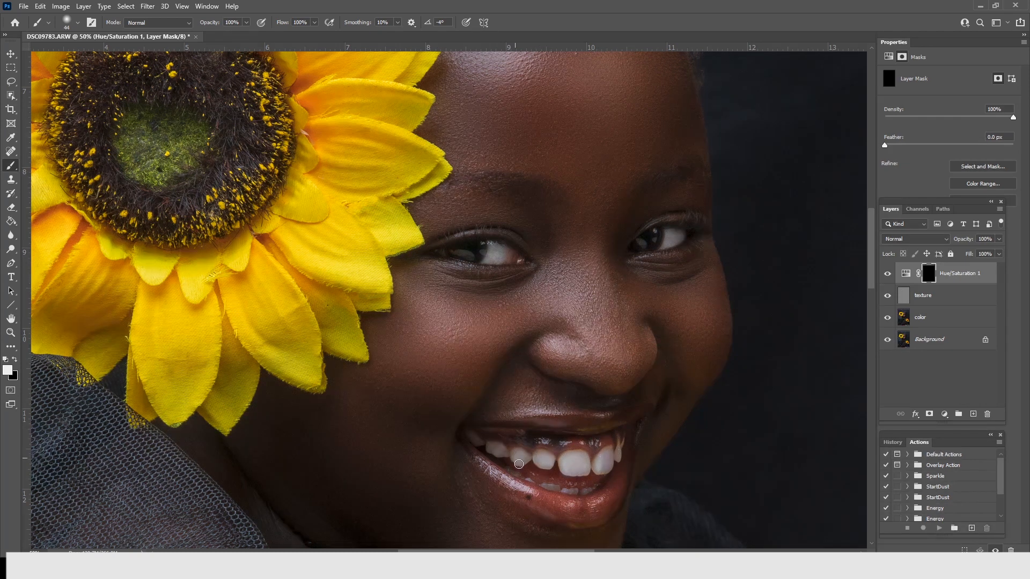
Step: Make black the foreground color and lower the Hue/Saturation layer's opacity to 49%
click(14, 360)
scroll(638, 328, down, 4)
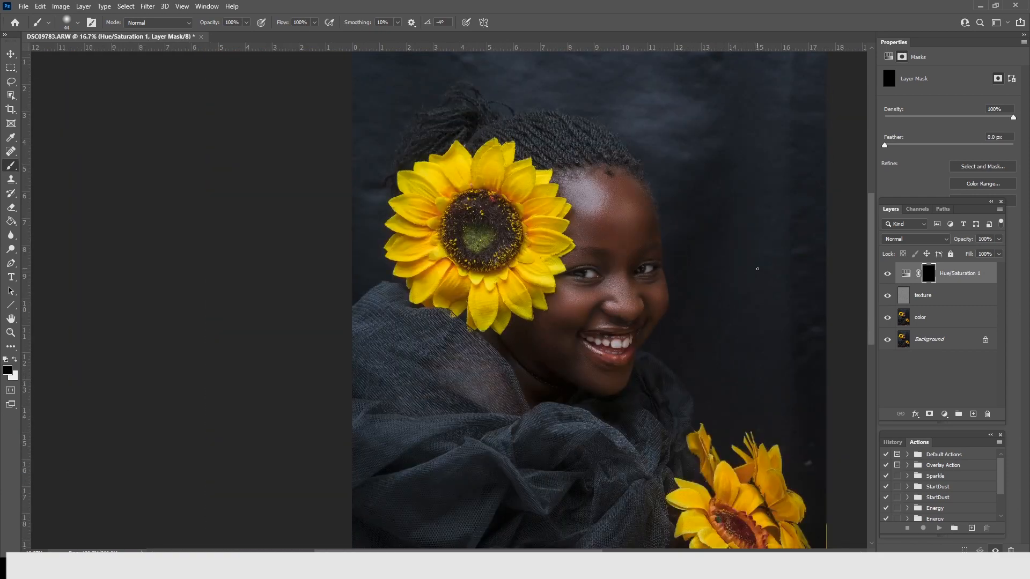
click(996, 238)
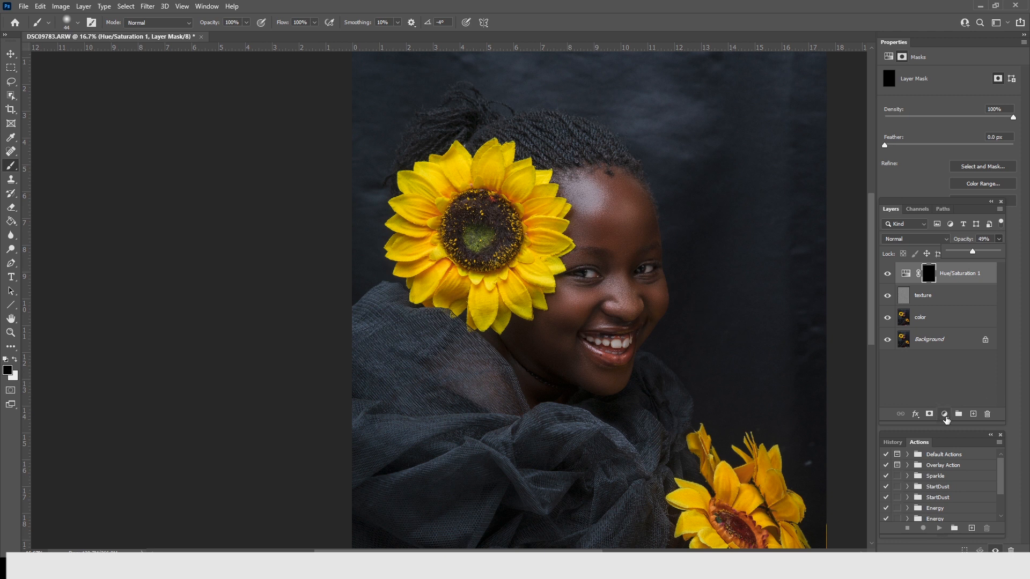
Step: Add a Selective Color adjustment layer and slightly reduce the cyan in the Reds
click(944, 414)
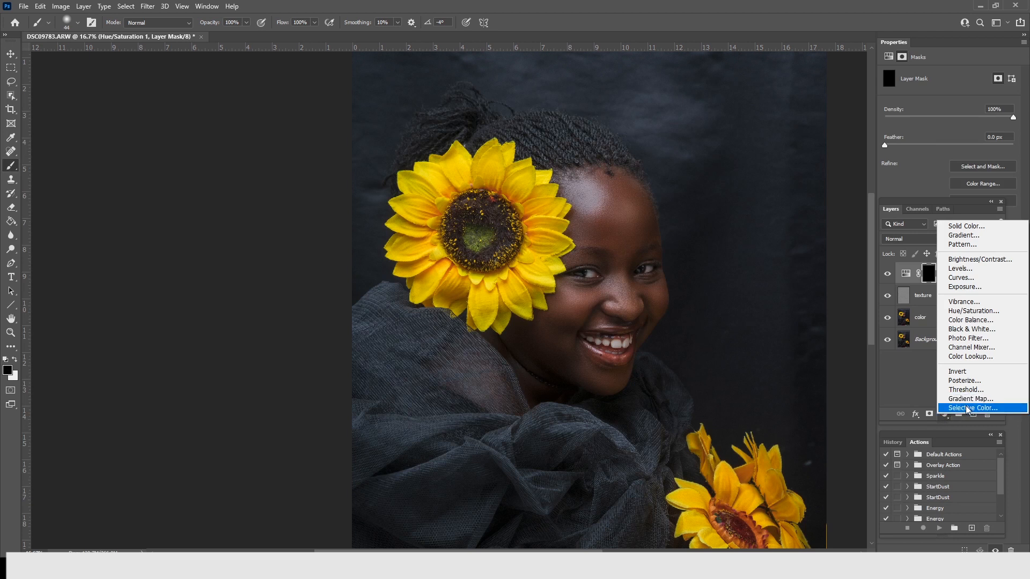
click(967, 409)
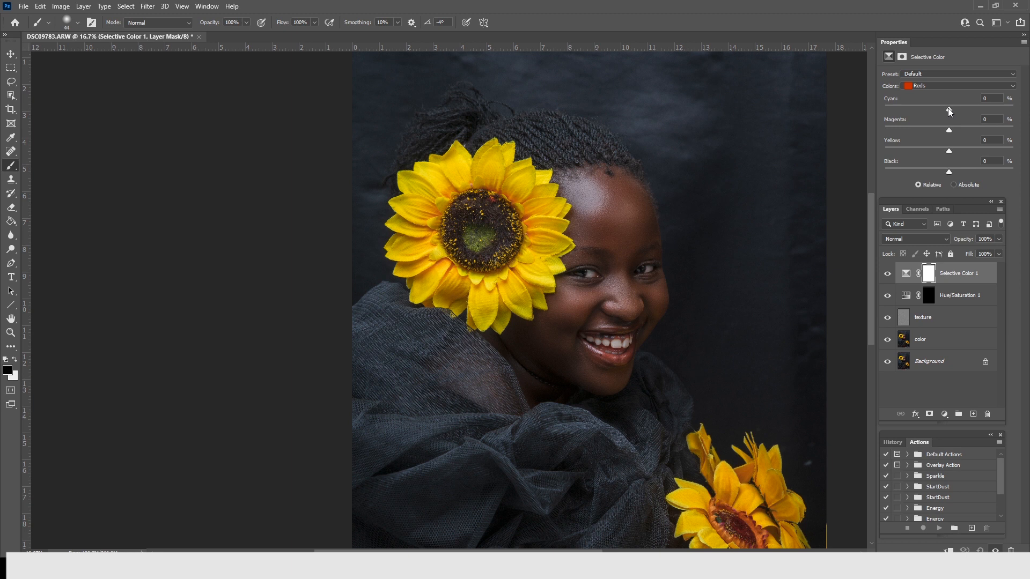
drag(948, 108, 947, 108)
drag(947, 107, 944, 108)
click(949, 130)
Step: For the Blacks in the Selective Color adjustment, set black to +4% and raise cyan slightly
click(1014, 87)
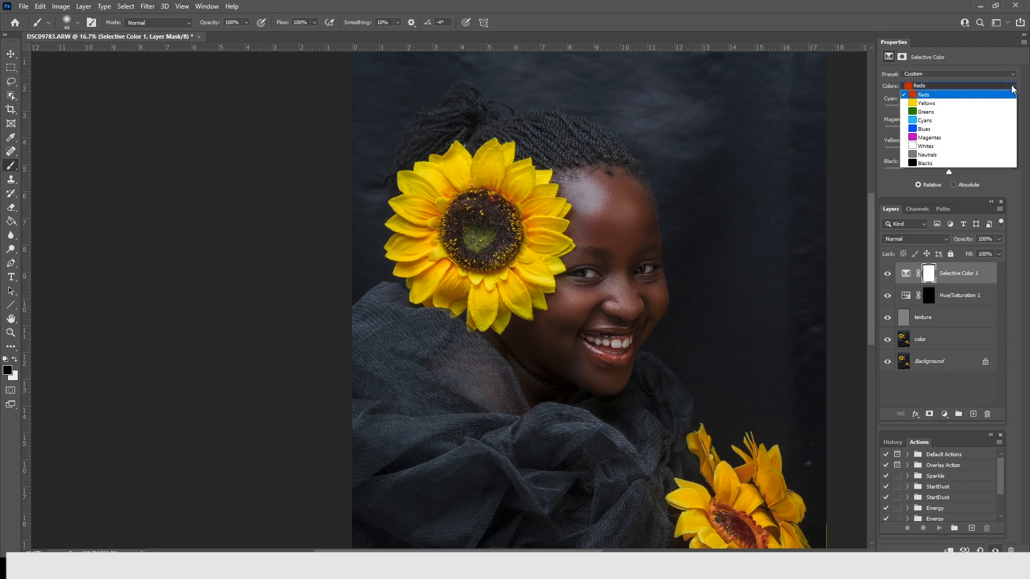
click(916, 164)
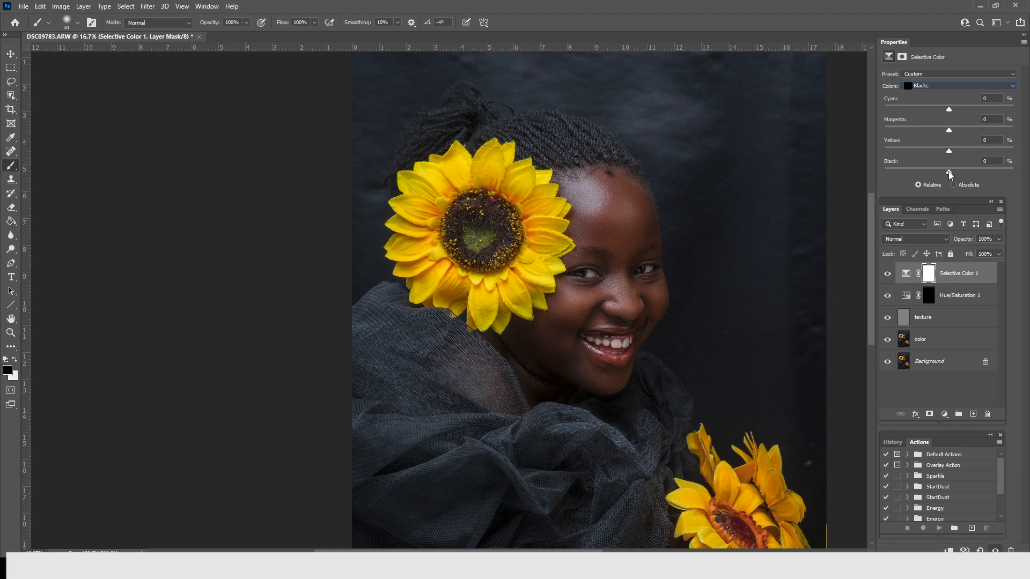
drag(949, 173, 952, 172)
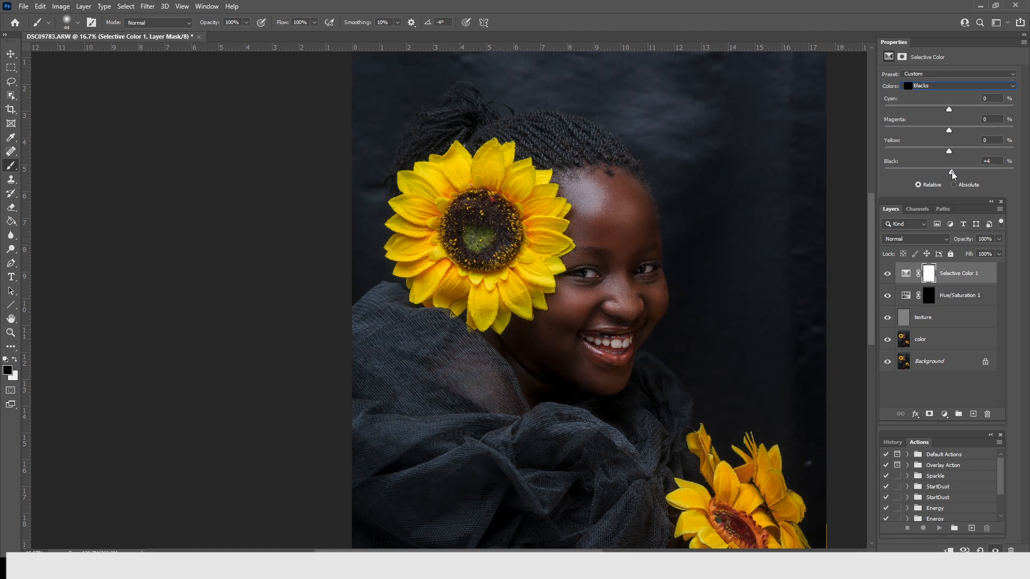
drag(948, 110, 951, 112)
drag(950, 110, 951, 111)
Step: Raise the yellow component of the Yellows to +37% in the Selective Color adjustment
click(1000, 85)
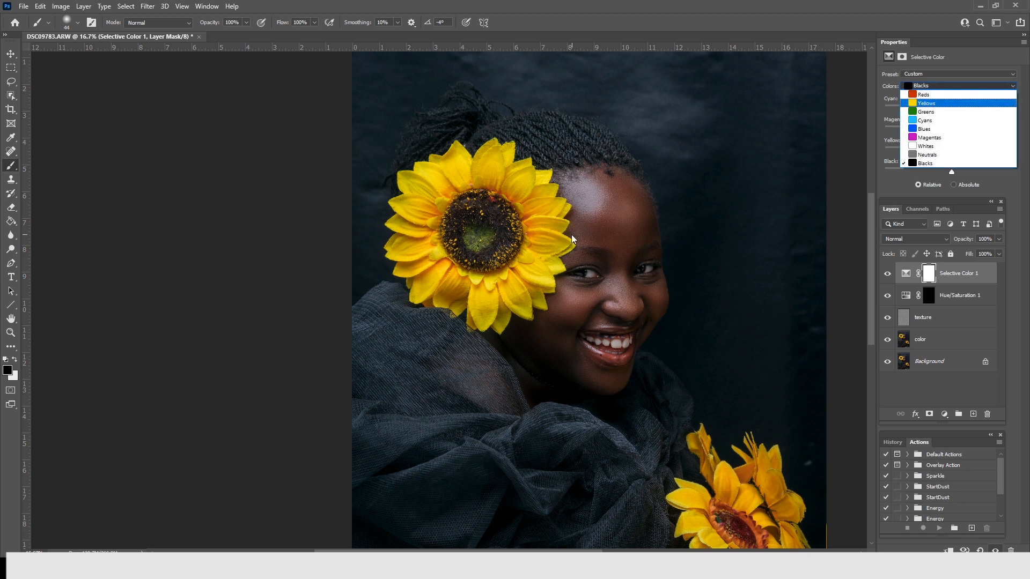
click(927, 104)
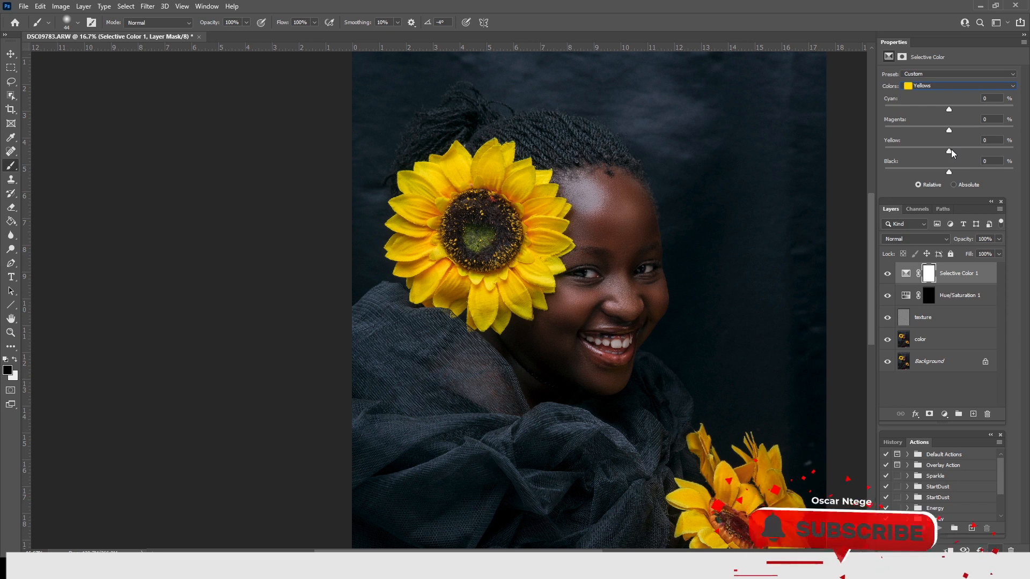
drag(950, 150, 971, 146)
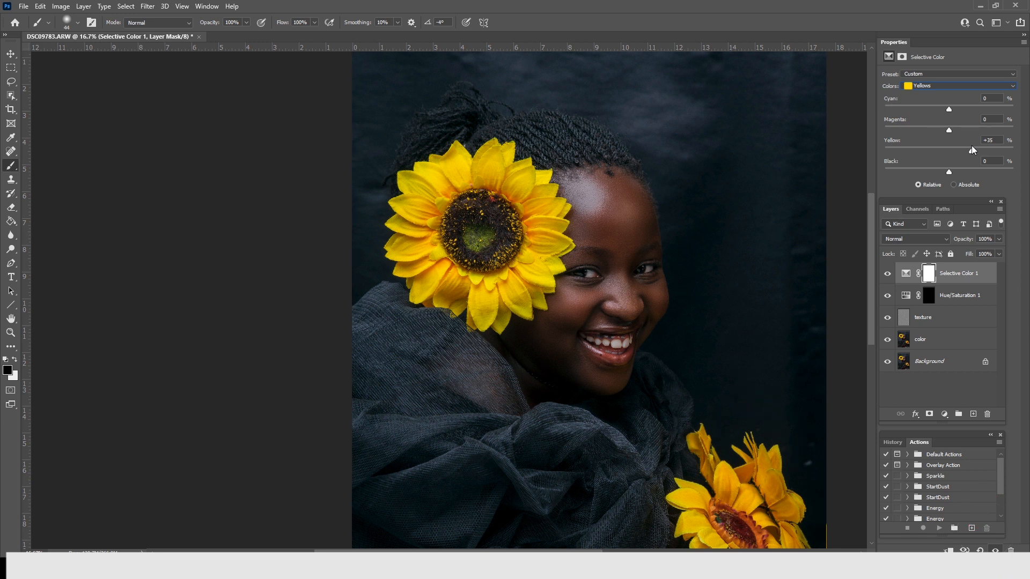
drag(972, 146, 970, 146)
drag(973, 151, 969, 152)
Step: Set black to +29% and cyan to -7% for the Yellows, and compare the image with and without the Selective Color layer
drag(949, 171, 957, 170)
drag(957, 170, 967, 170)
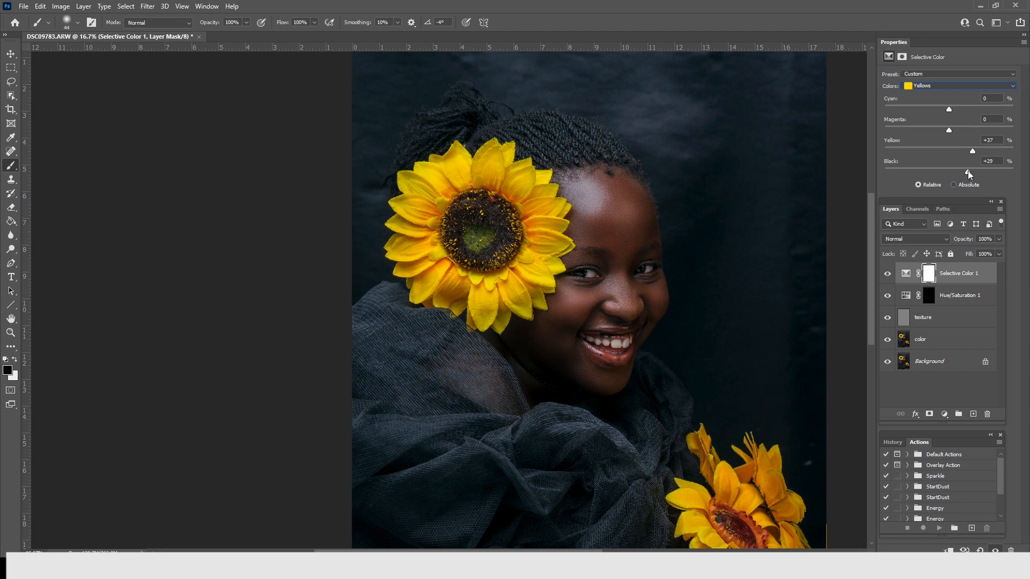
click(947, 108)
mouse_move(937, 112)
mouse_down()
mouse_move(925, 113)
mouse_move(958, 108)
mouse_move(944, 109)
mouse_up()
click(887, 275)
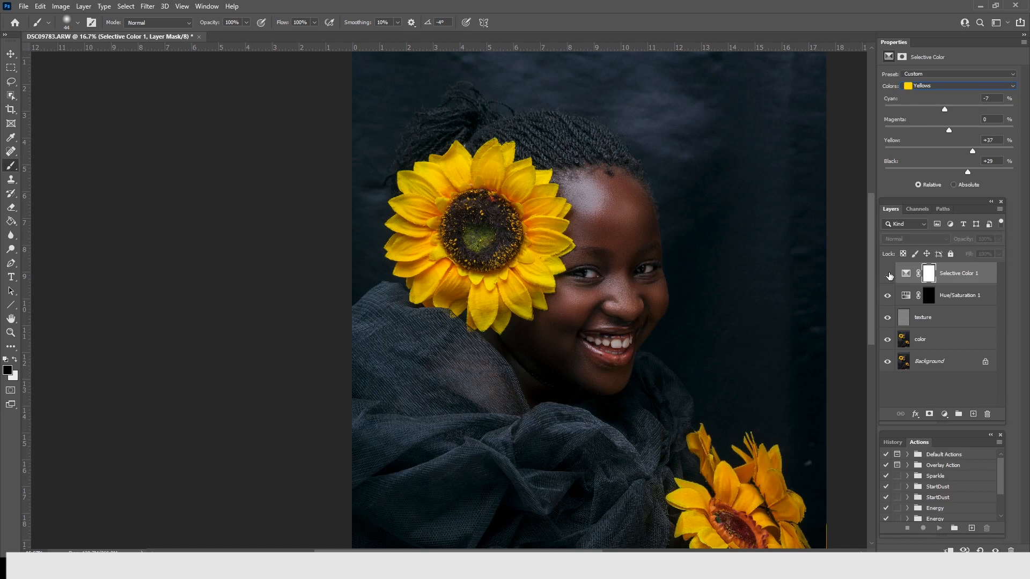
click(887, 274)
click(888, 274)
click(887, 275)
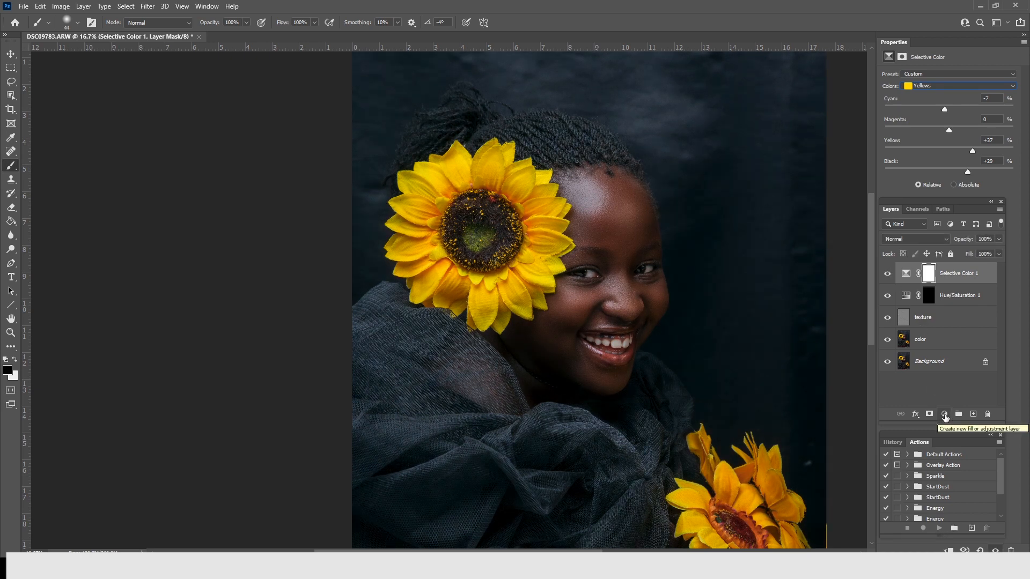
Step: Add a Gradient Map adjustment layer and set its gradient's dark stop to the dark teal 021819
click(945, 416)
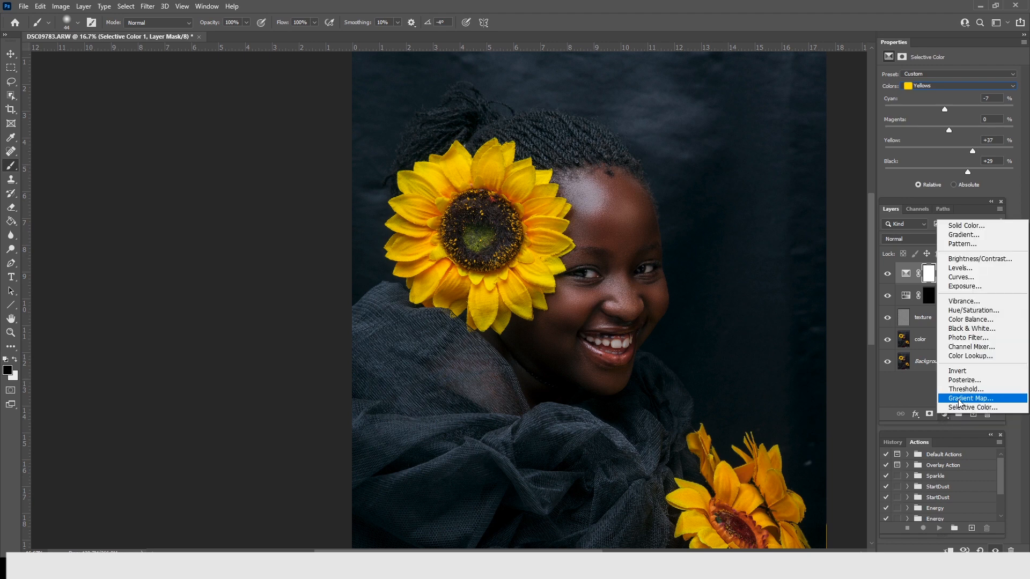
click(959, 400)
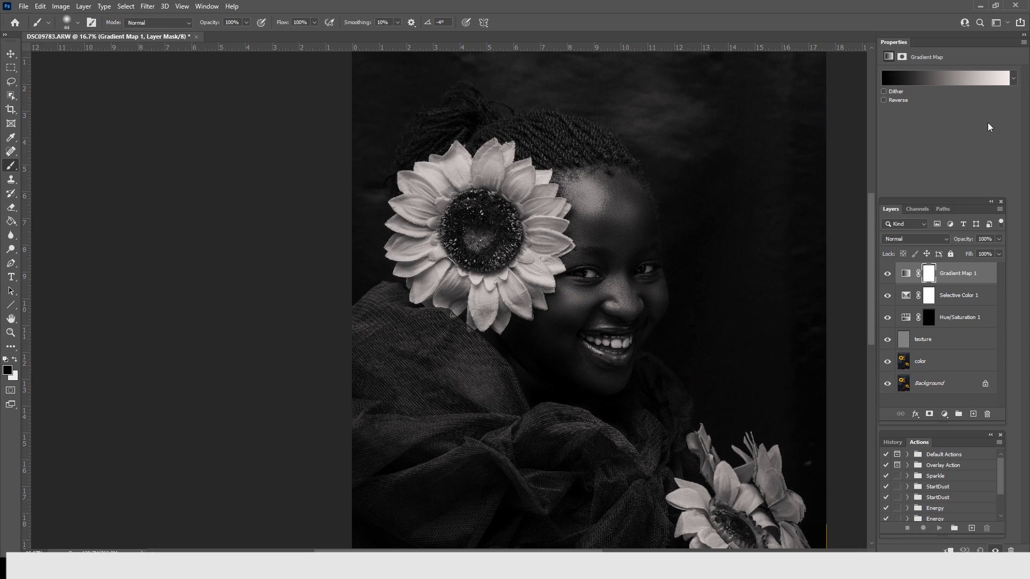
click(891, 84)
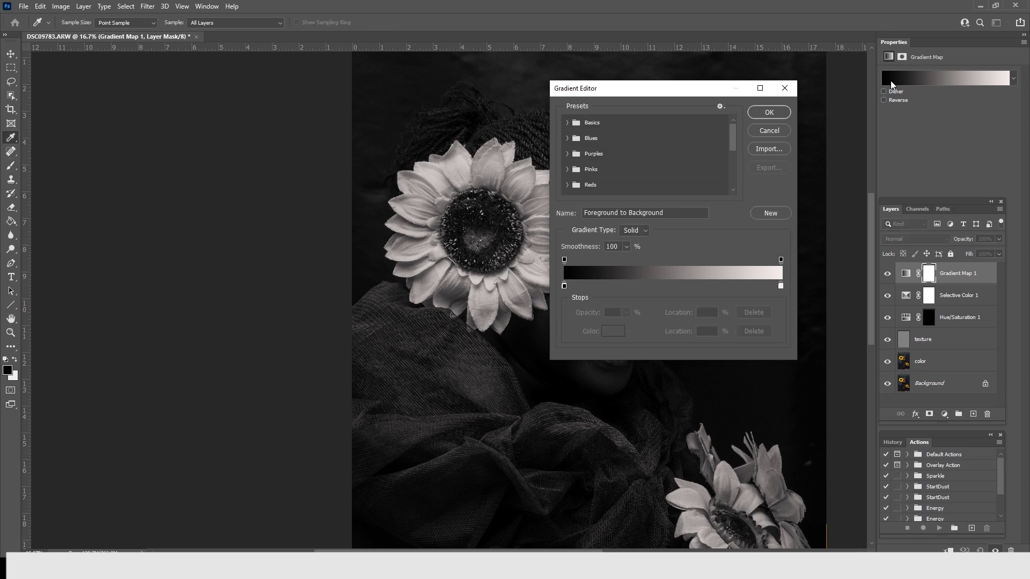
click(564, 286)
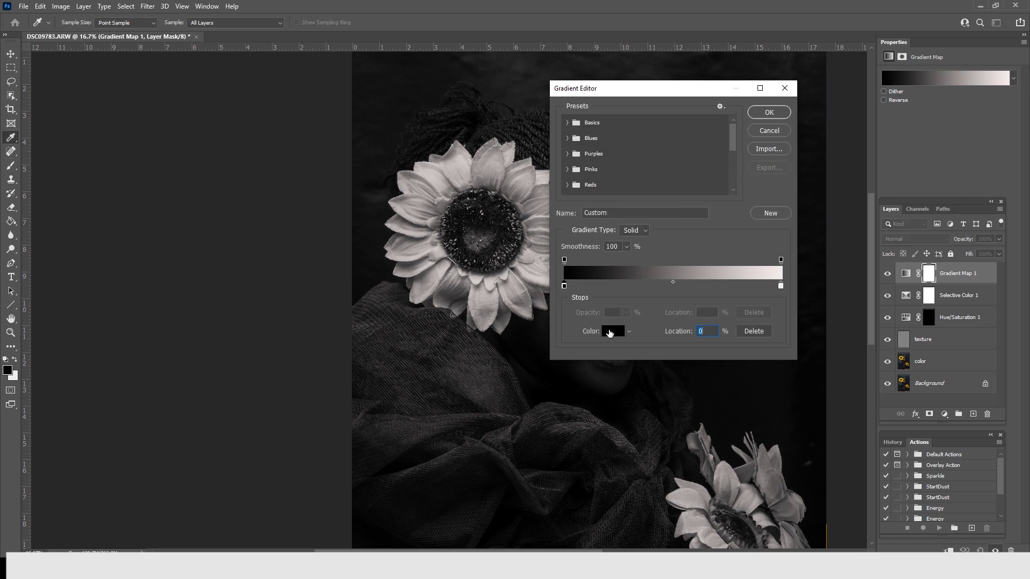
click(609, 331)
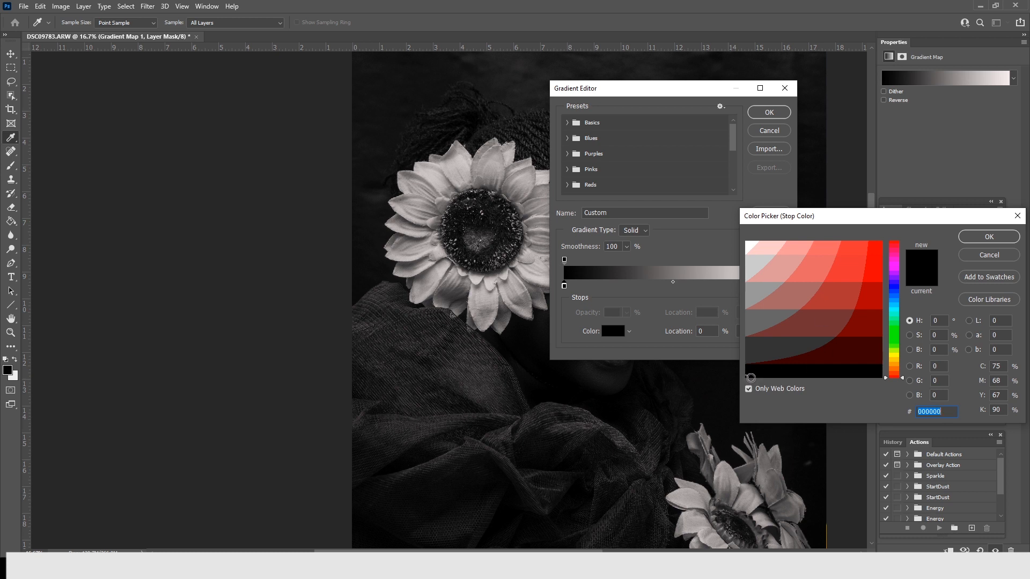
click(748, 389)
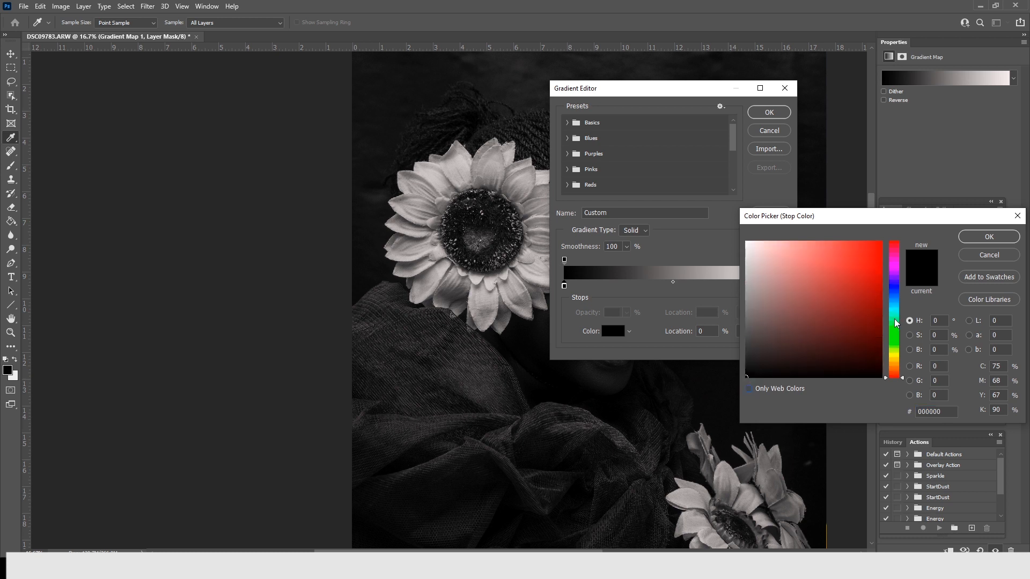
drag(897, 323, 897, 308)
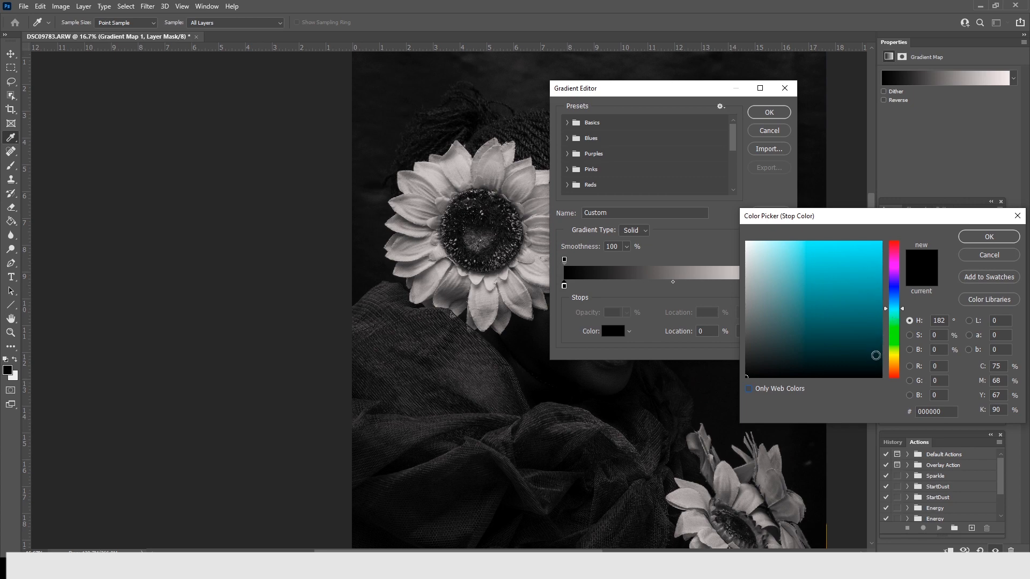
click(872, 355)
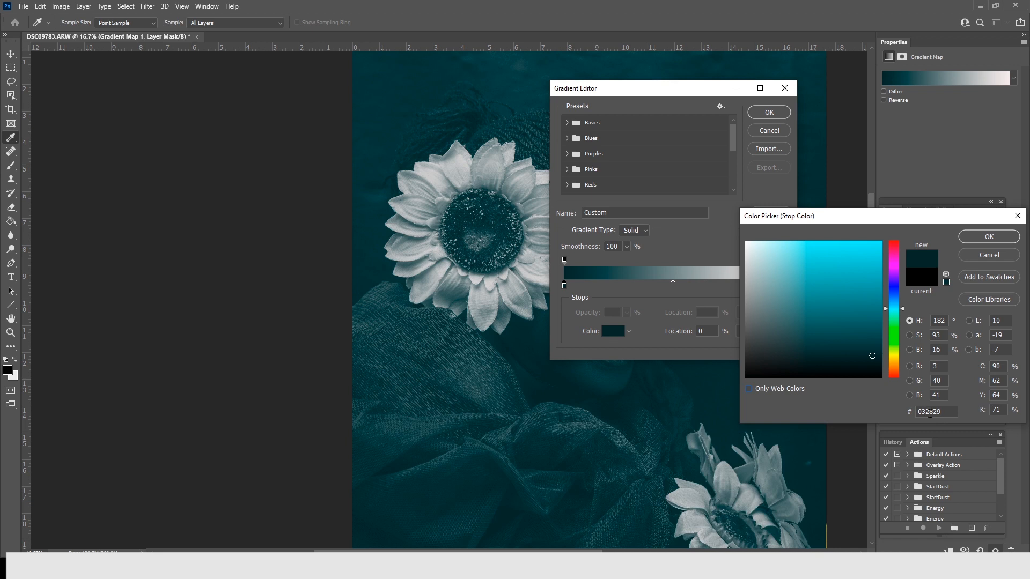
click(873, 360)
click(873, 364)
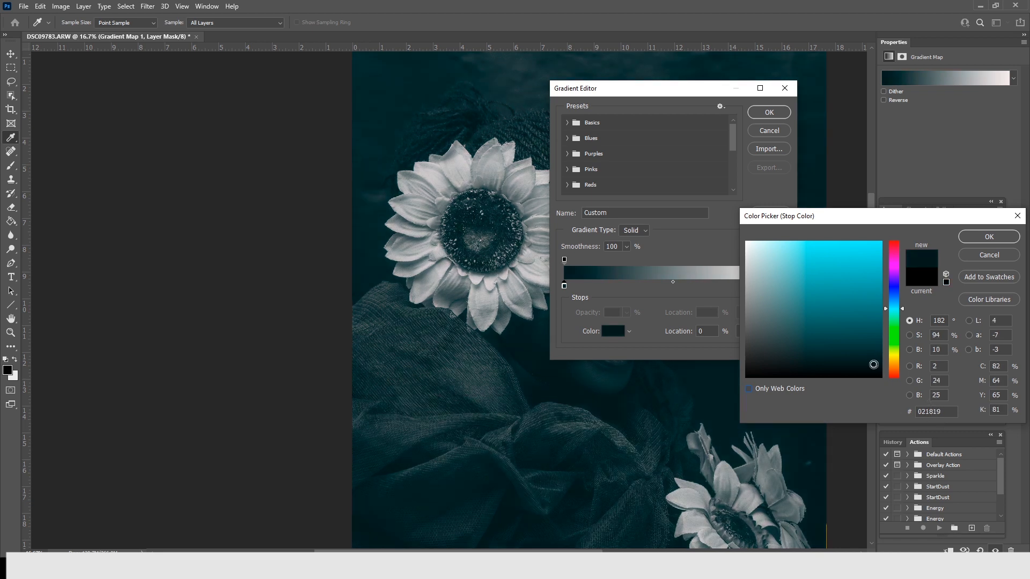
click(978, 237)
Step: Set the gradient's light stop to the web-safe pink ffcccc and apply the edited gradient
click(780, 286)
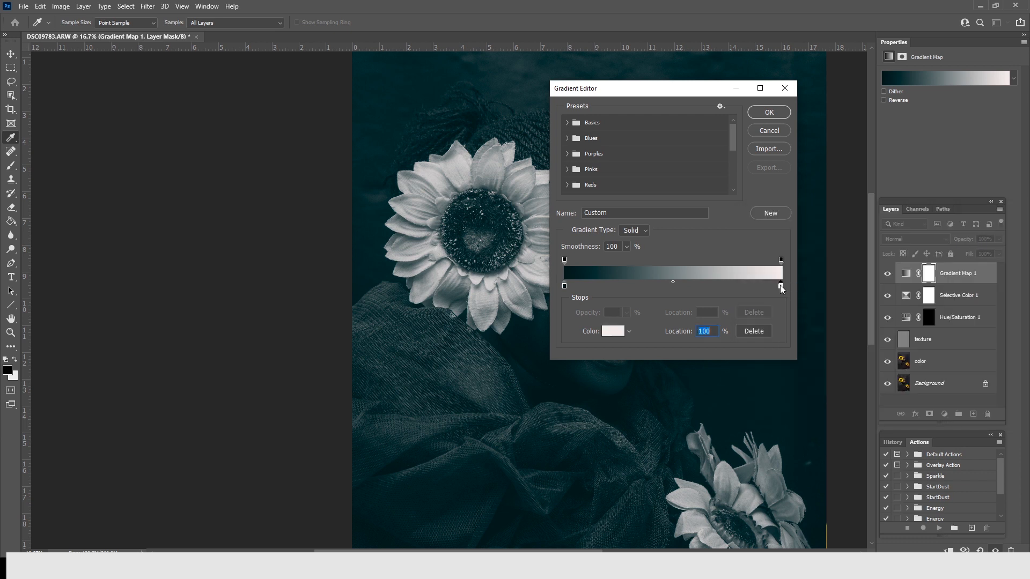
click(608, 332)
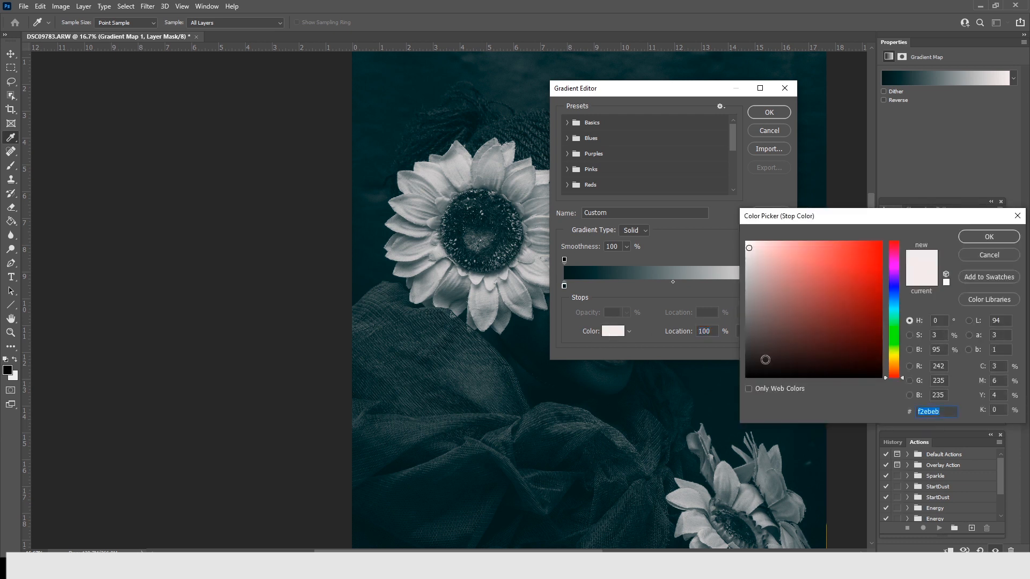
click(748, 388)
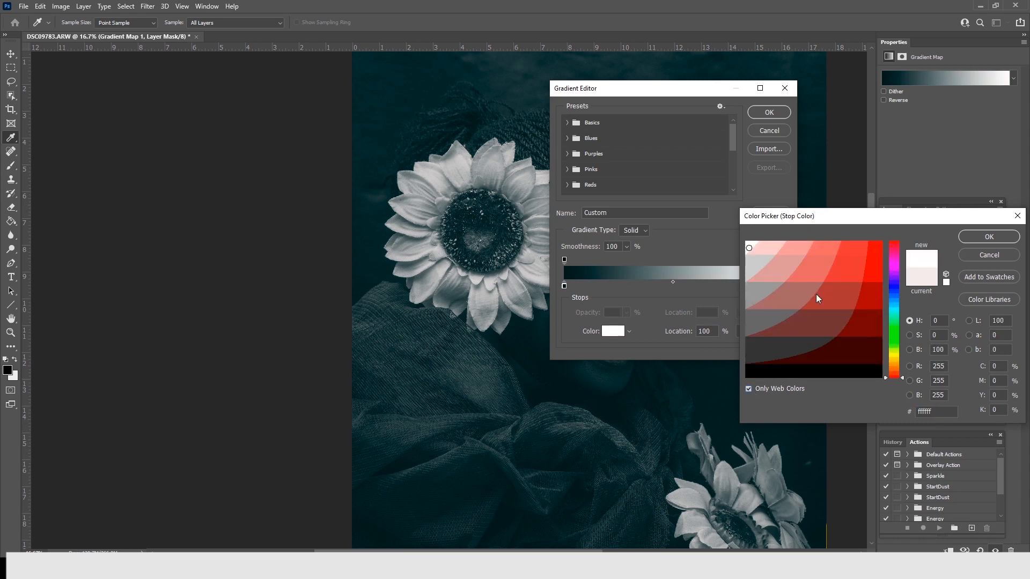
click(893, 261)
click(895, 252)
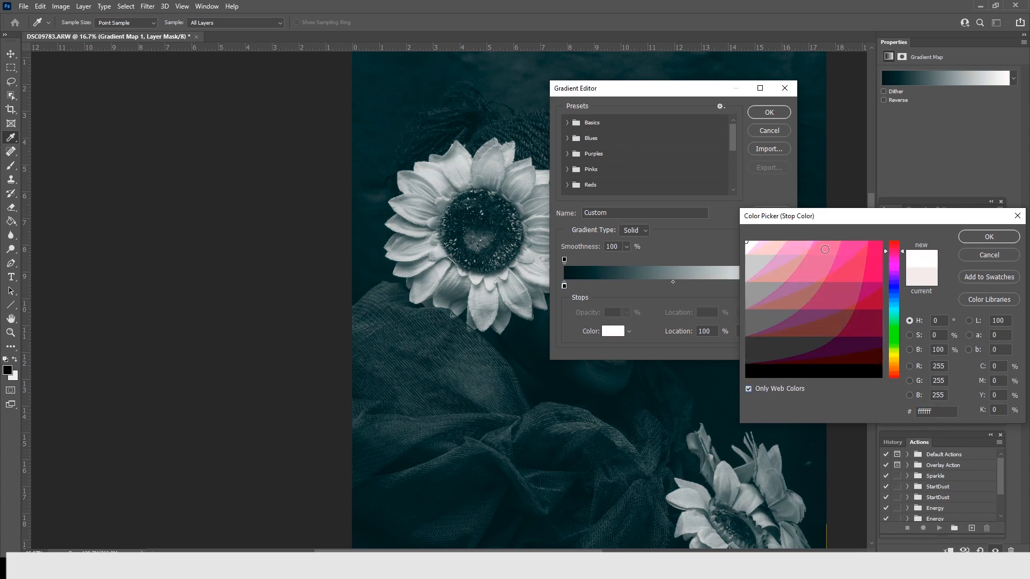
click(771, 248)
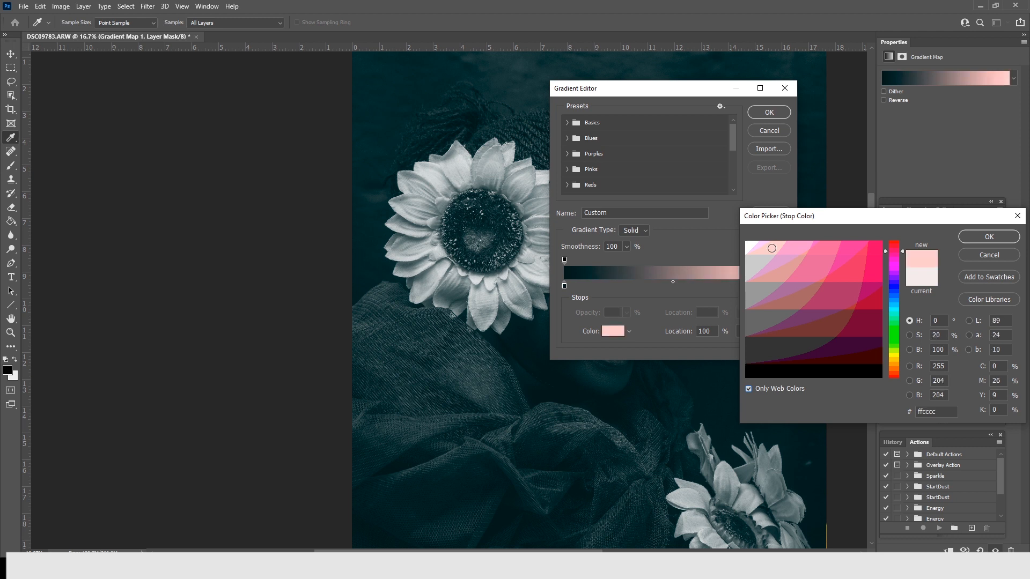
click(990, 240)
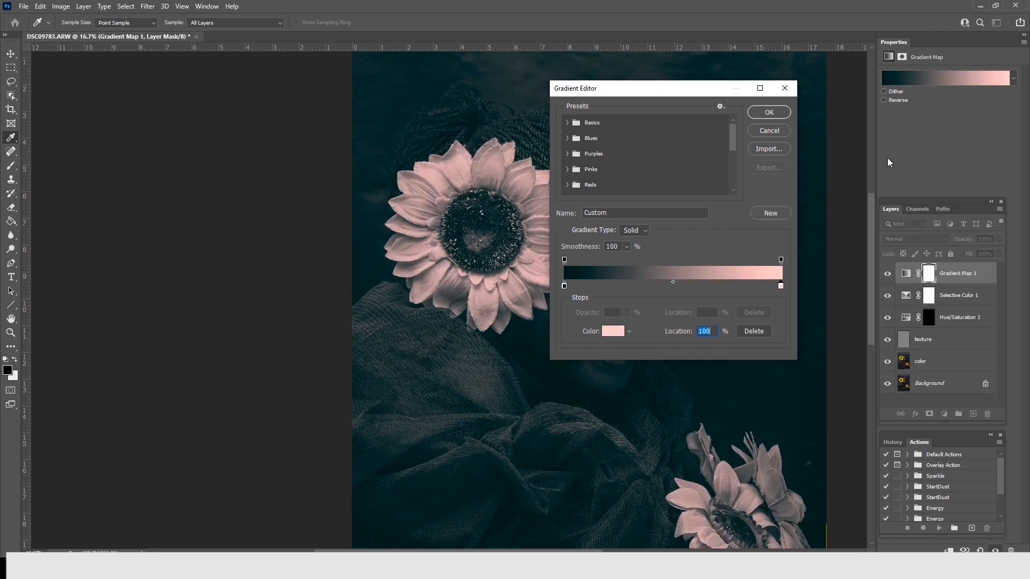
key(b)
click(769, 112)
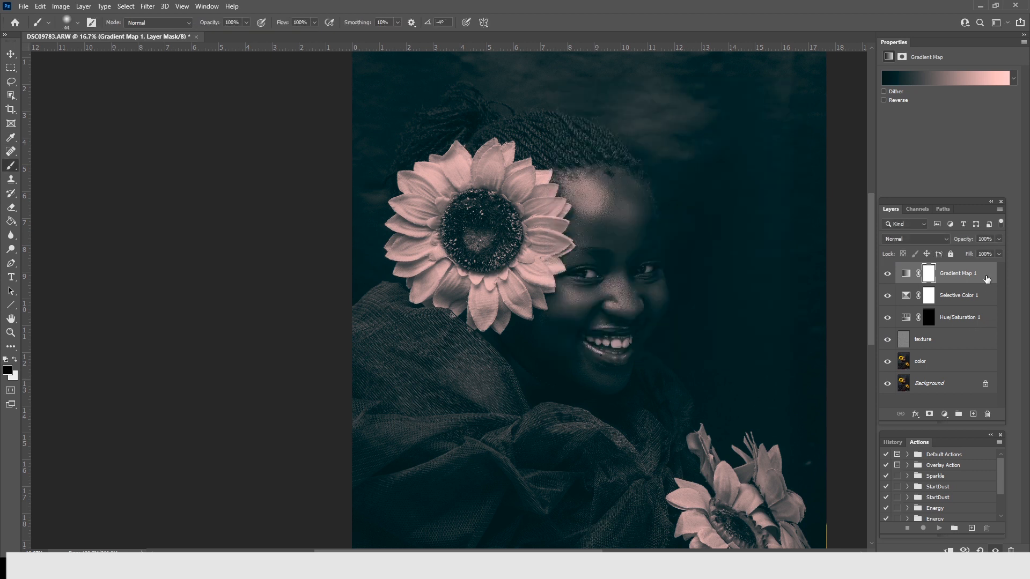
Step: Lower the Gradient Map layer's opacity to 8%, comparing the image with and without the layer
click(998, 239)
click(959, 251)
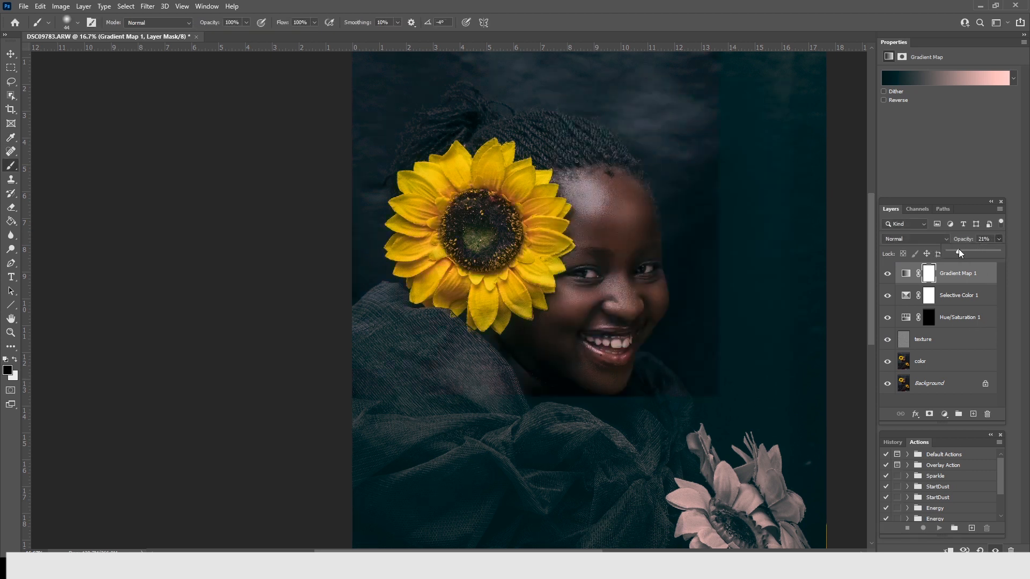
drag(958, 249, 953, 250)
click(886, 272)
click(886, 273)
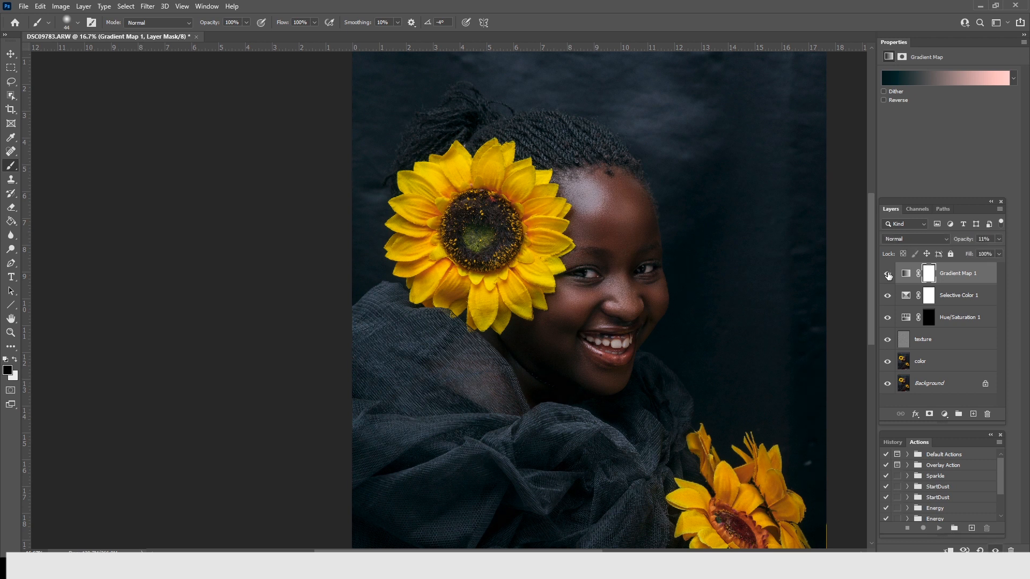
click(999, 238)
drag(953, 250, 952, 250)
Step: Try the Color blend mode on the Gradient Map layer and switch it back to Normal
click(945, 238)
click(945, 239)
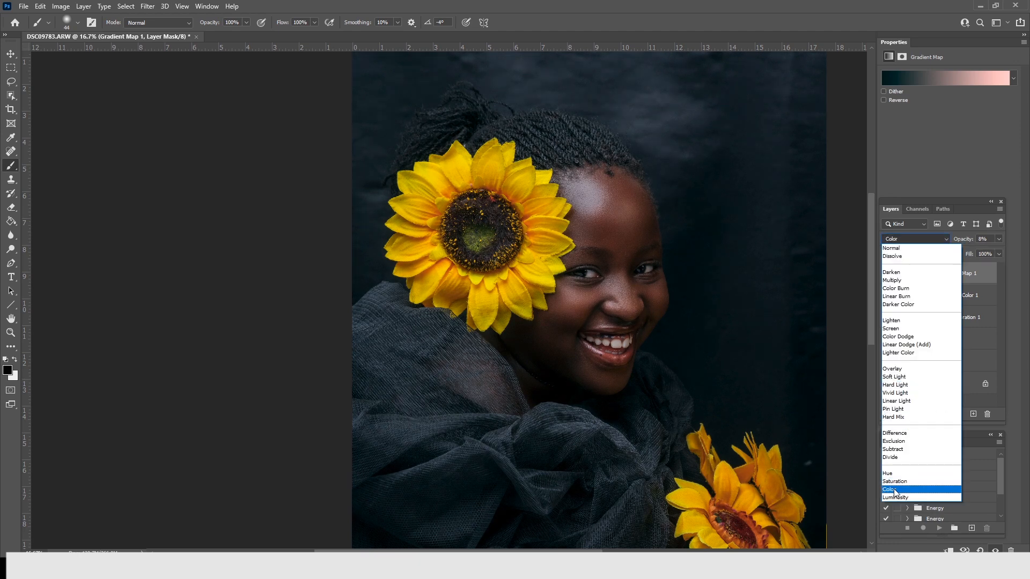
click(892, 488)
click(945, 238)
click(906, 251)
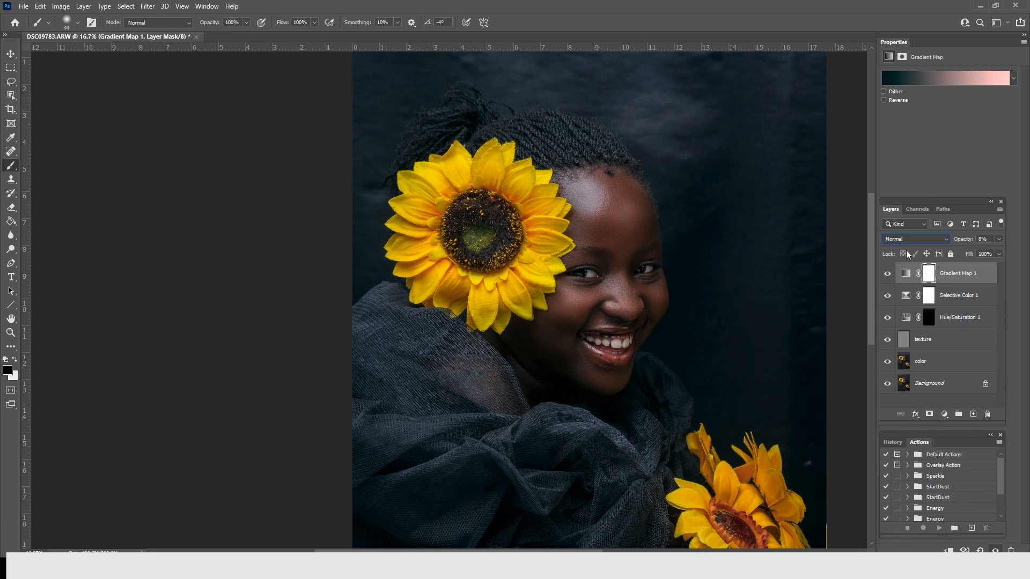
Step: Compare the image with and without the Gradient Map layer and set its blend mode to Color
click(888, 275)
click(888, 276)
click(888, 277)
click(888, 277)
click(945, 239)
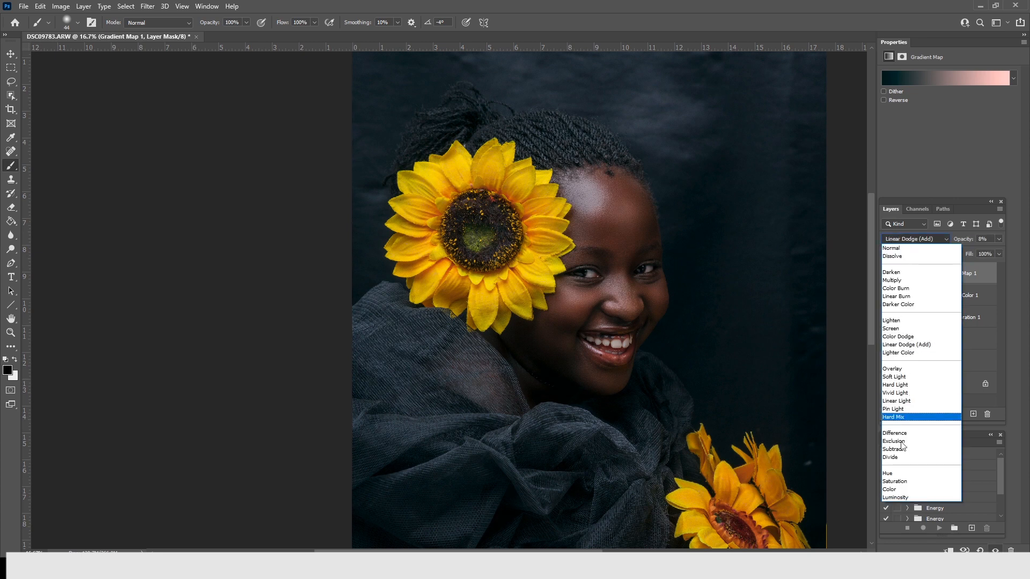
click(897, 489)
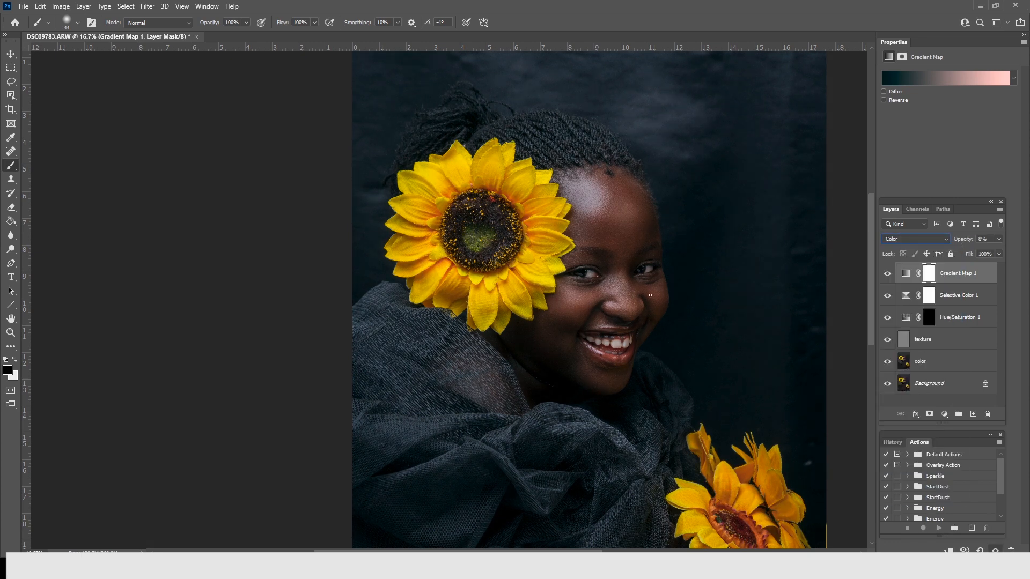
Step: Add a Curves adjustment layer with a shadow point and a highlight point, raising both slightly on the RGB curve
scroll(589, 230, down, 1)
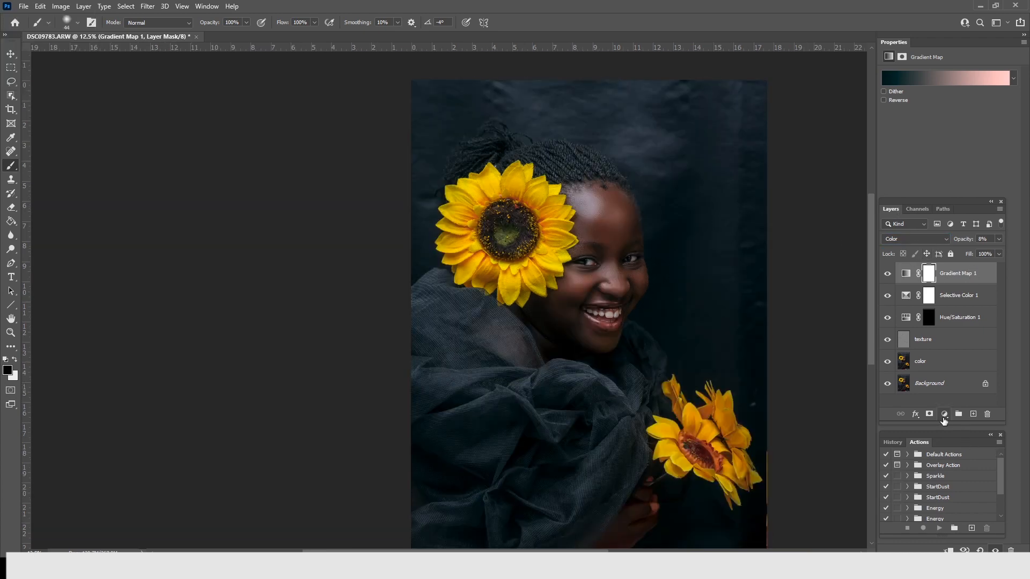
click(944, 416)
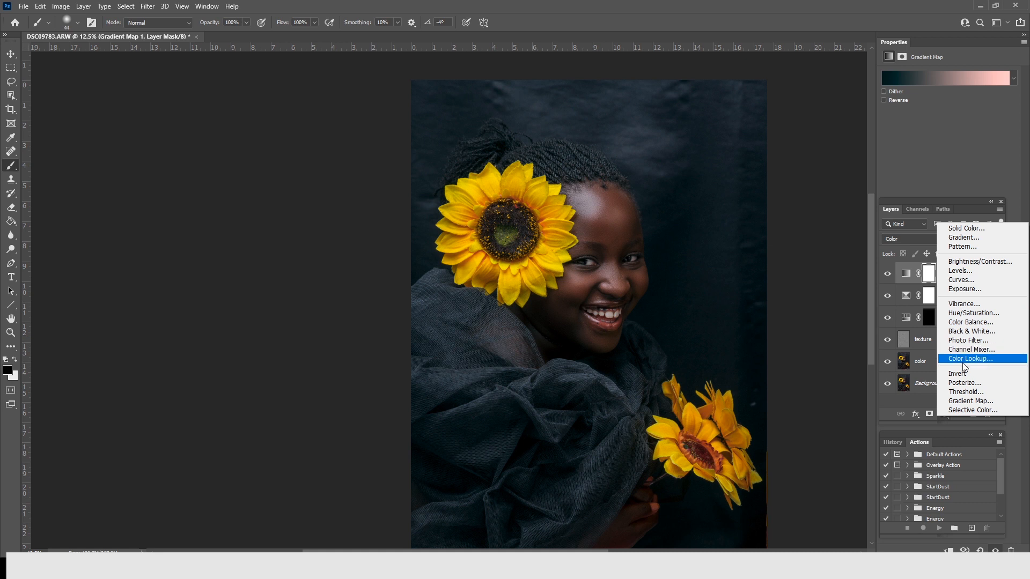
click(961, 280)
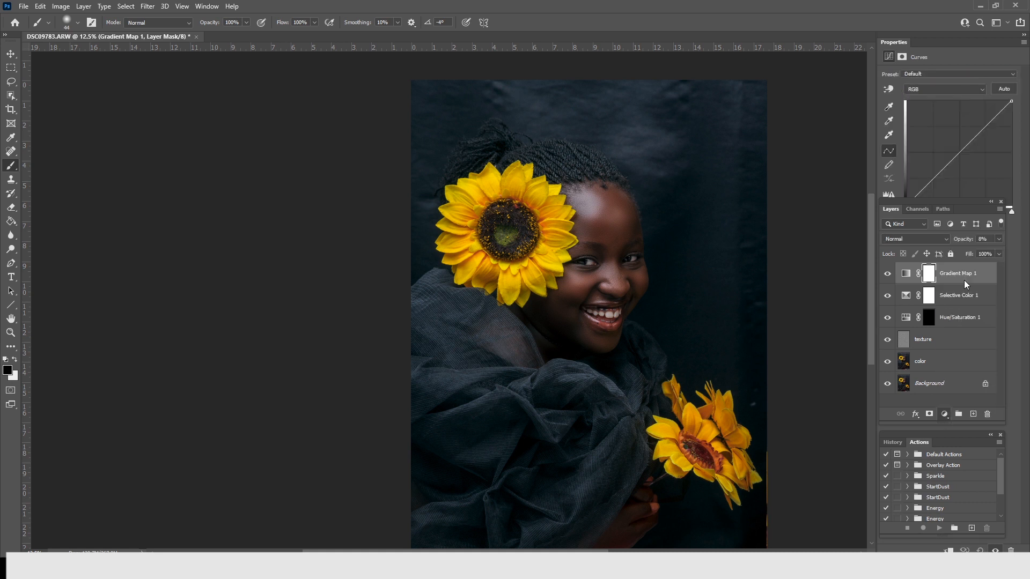
click(933, 182)
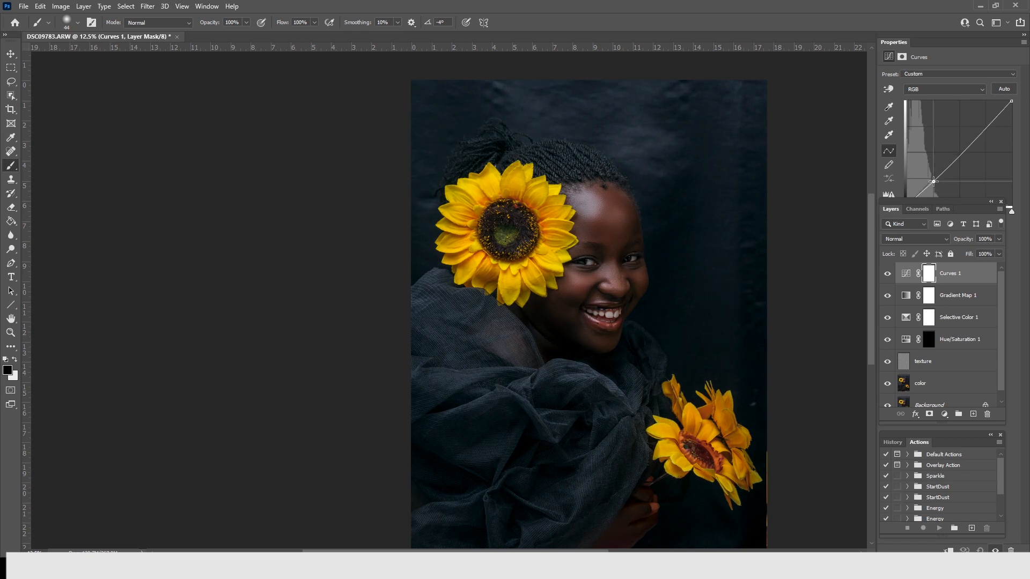
click(986, 127)
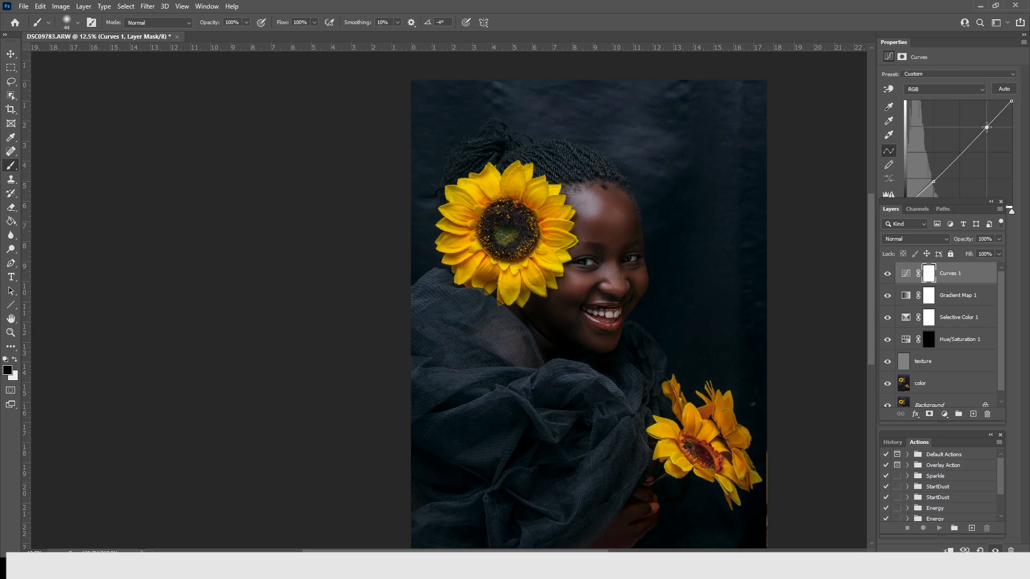
drag(987, 127, 982, 125)
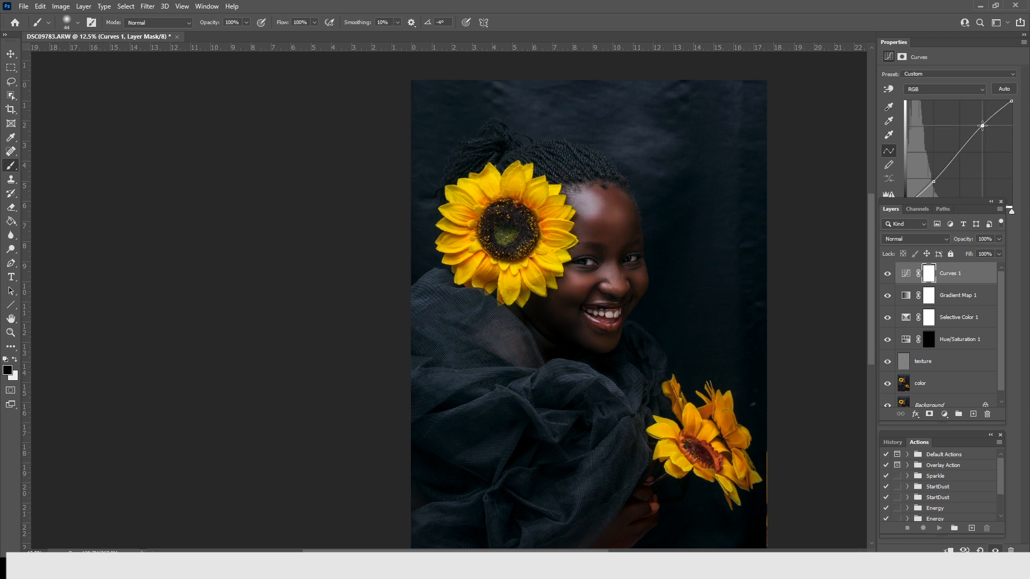
drag(933, 183, 931, 181)
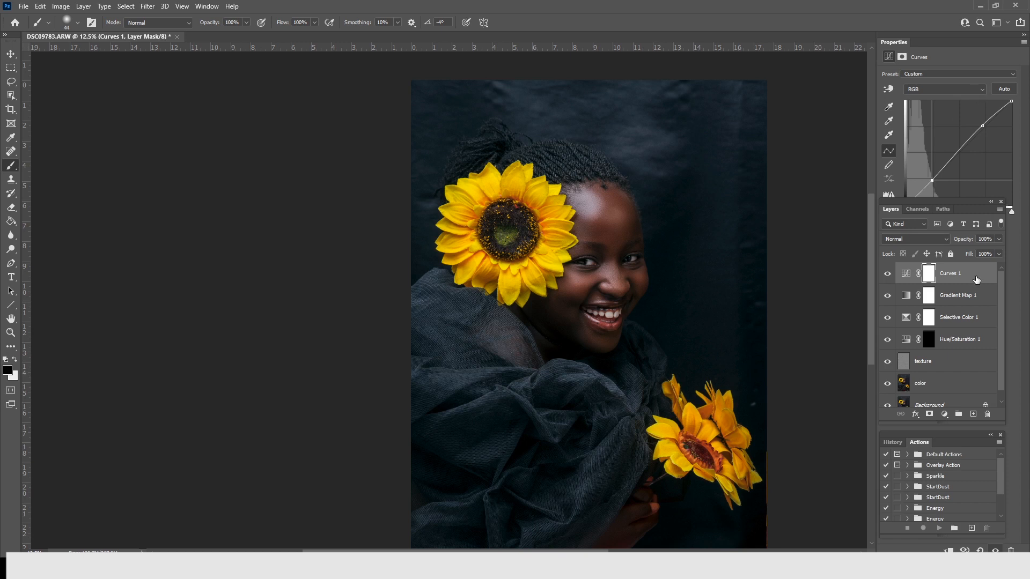
Step: Add a Vibrance adjustment layer with vibrance at +23 and saturation at +3
click(945, 414)
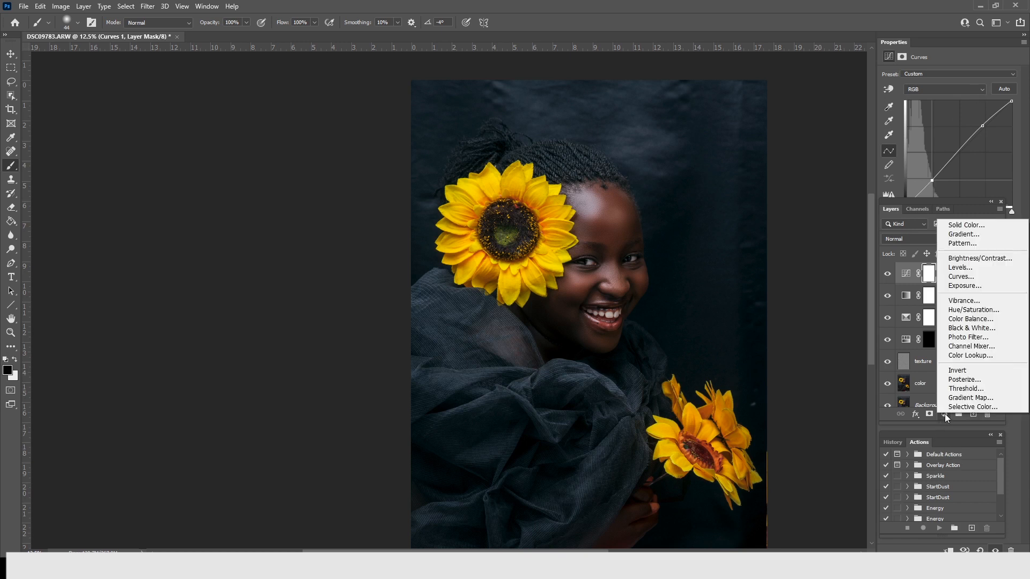
click(968, 302)
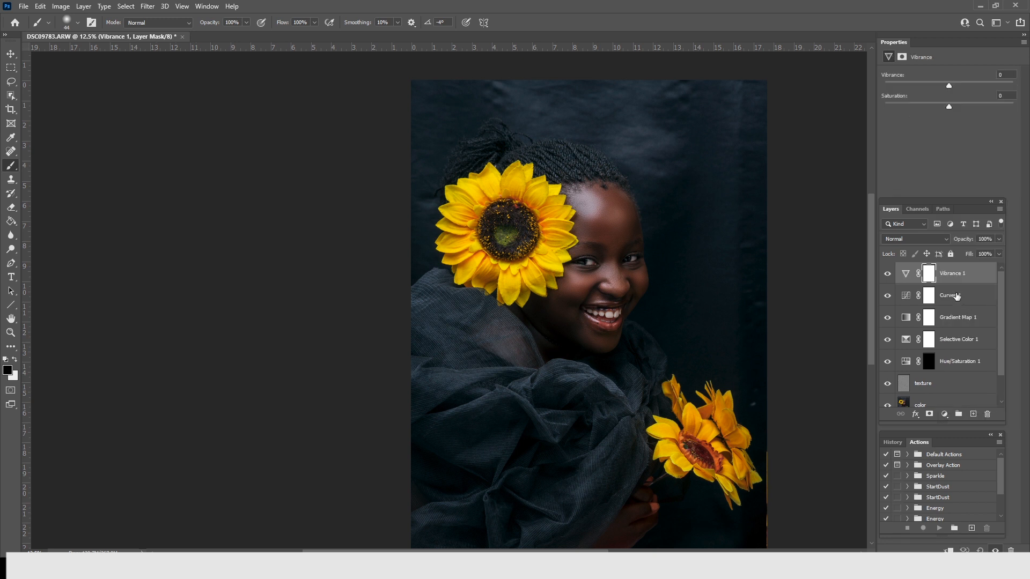
click(957, 82)
drag(954, 83, 963, 83)
click(953, 105)
drag(953, 105, 950, 105)
Step: Group all layers above the Background and hide the group to compare the edit with the original photo
key(ctrl+minus)
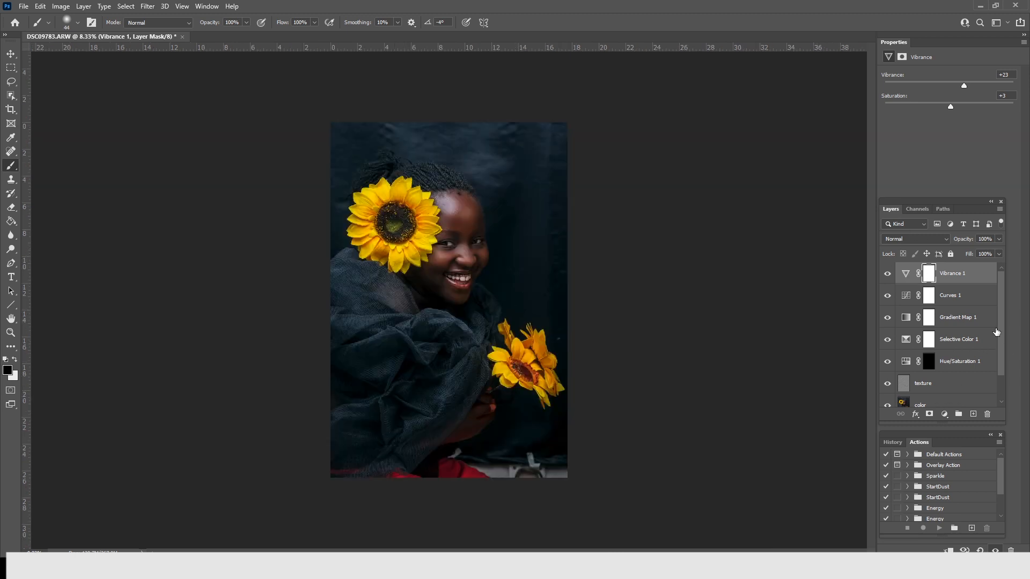
scroll(1001, 354, down, 2)
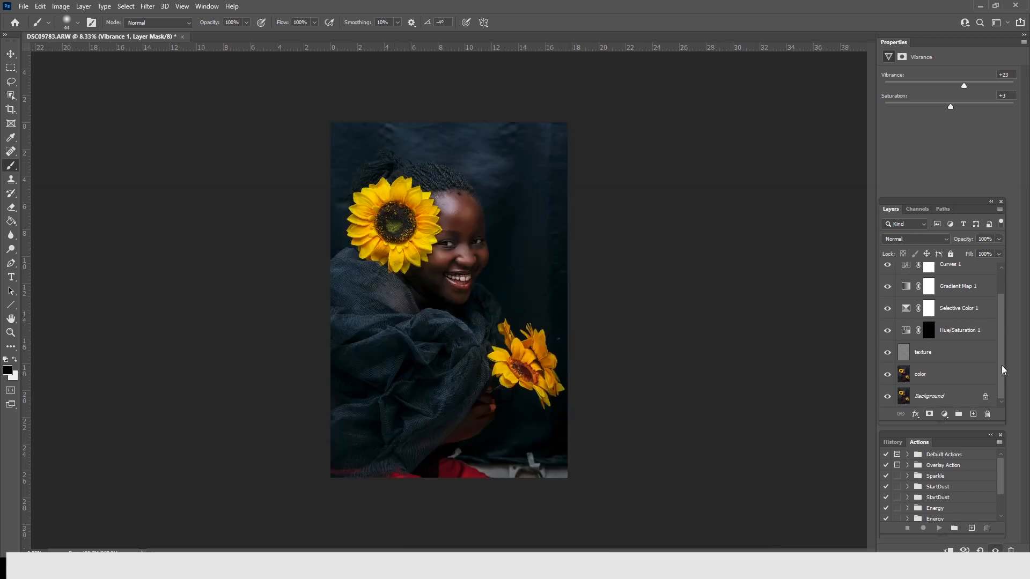
shift+click(949, 378)
drag(959, 376, 959, 414)
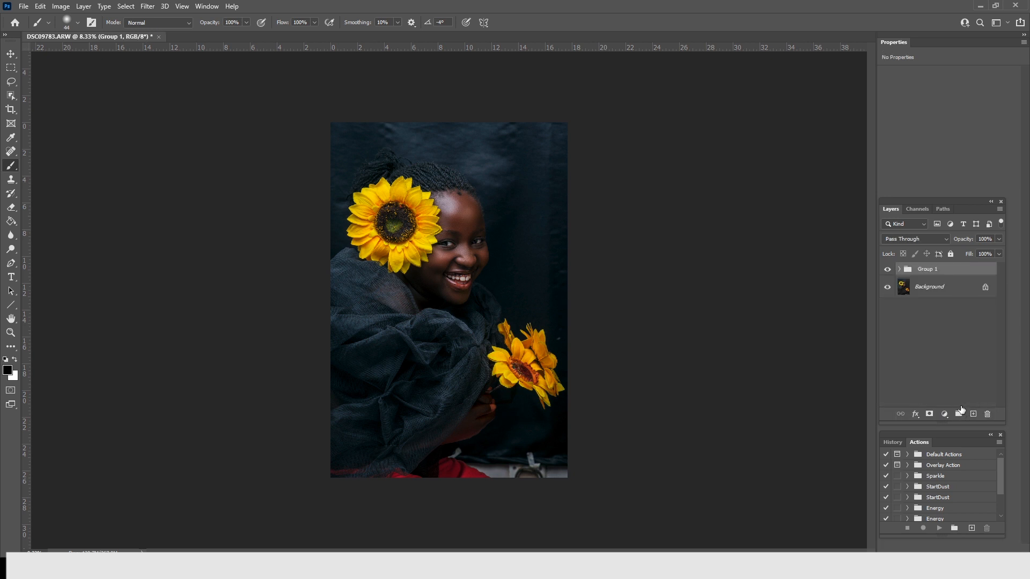
click(887, 270)
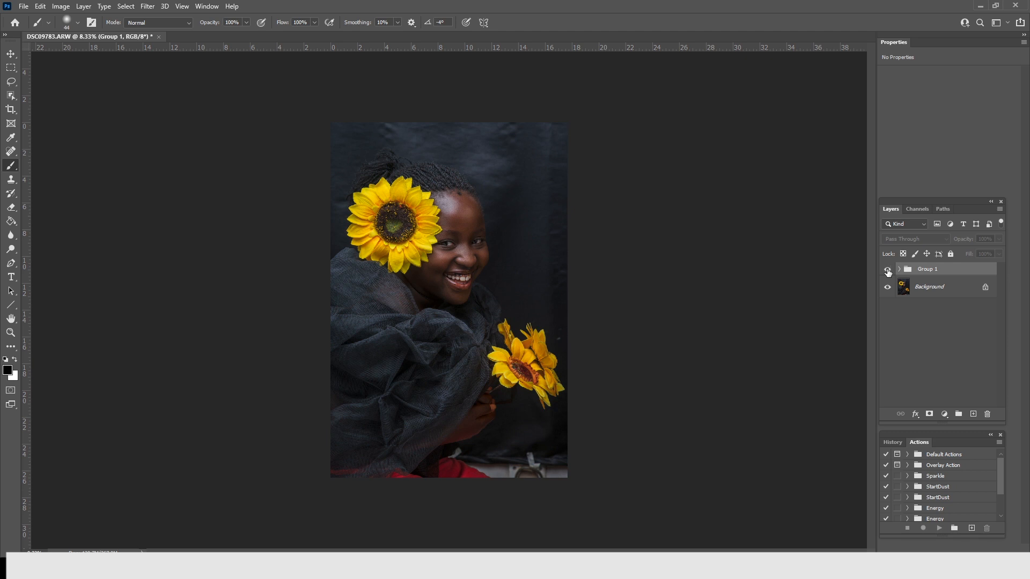
Step: Toggle the visibility of Group 1 to compare the edit with the original photo, leaving the group visible
click(888, 271)
click(888, 272)
click(887, 272)
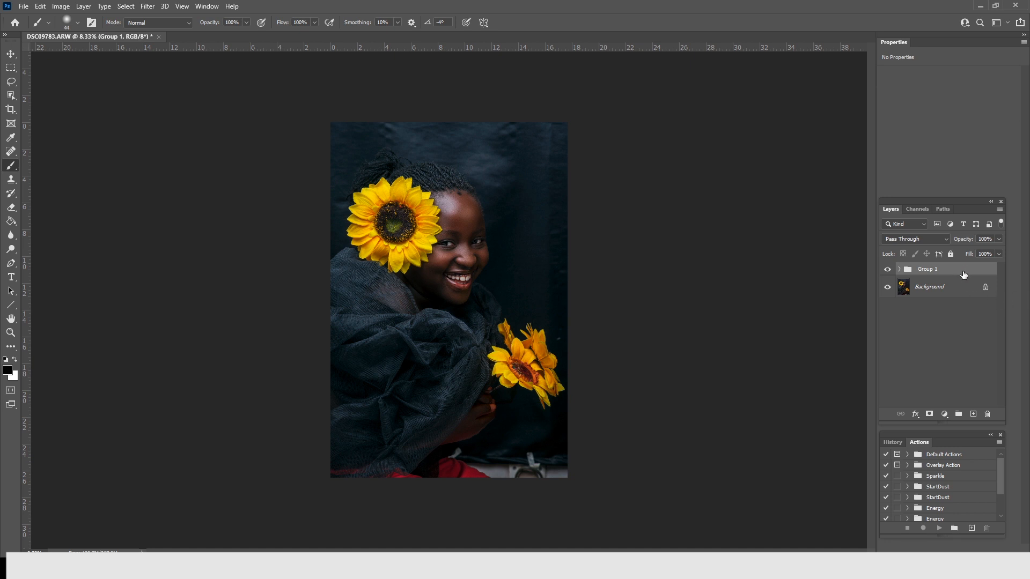
Step: Stamp the visible image onto a new layer above Group 1 and set its blend mode to Vivid Light
click(11, 333)
click(465, 209)
click(465, 209)
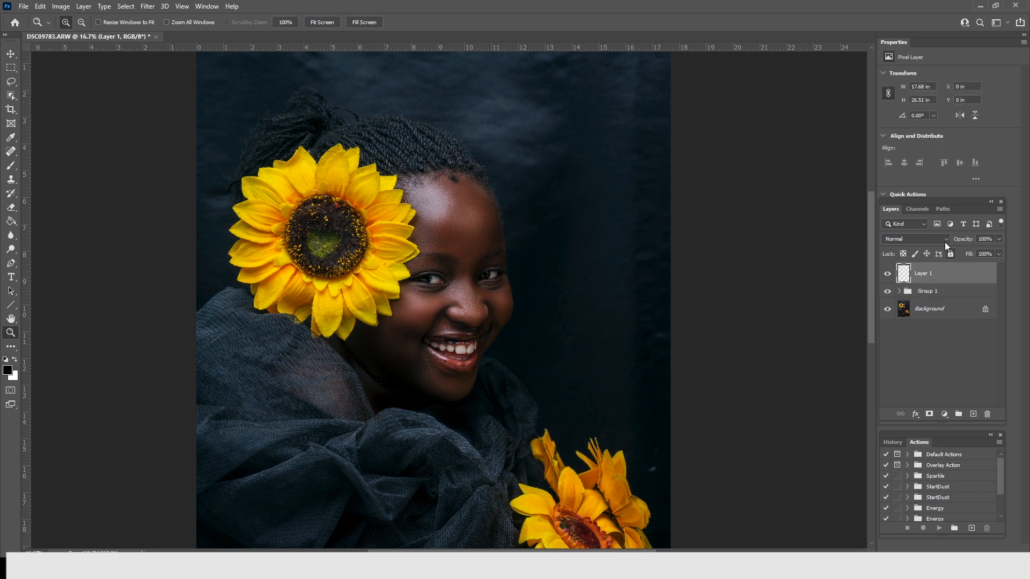
click(944, 242)
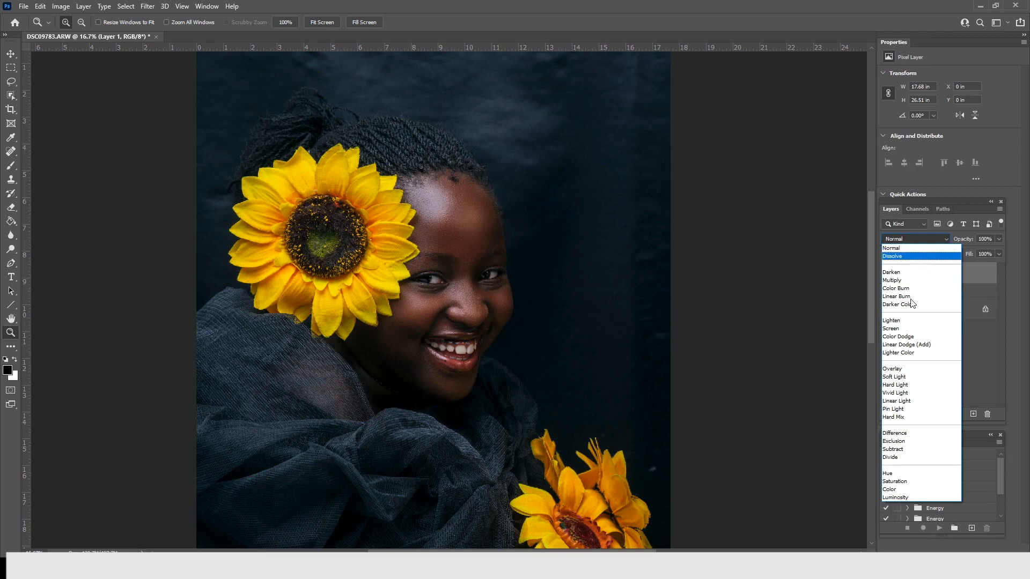
click(899, 392)
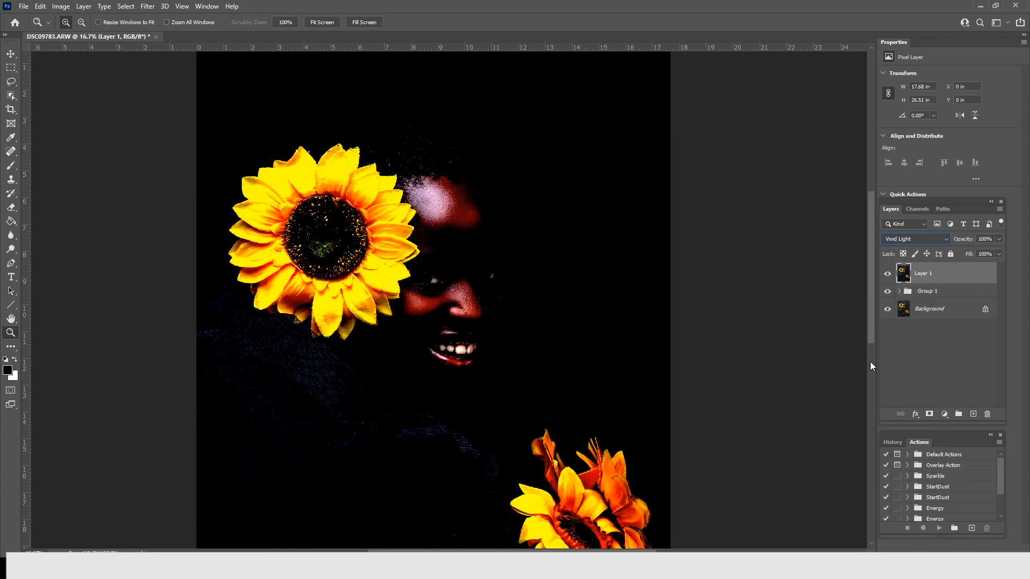
Step: Apply a High Pass filter with a radius of 0.5 pixels to Layer 1 to sharpen the portrait
click(145, 6)
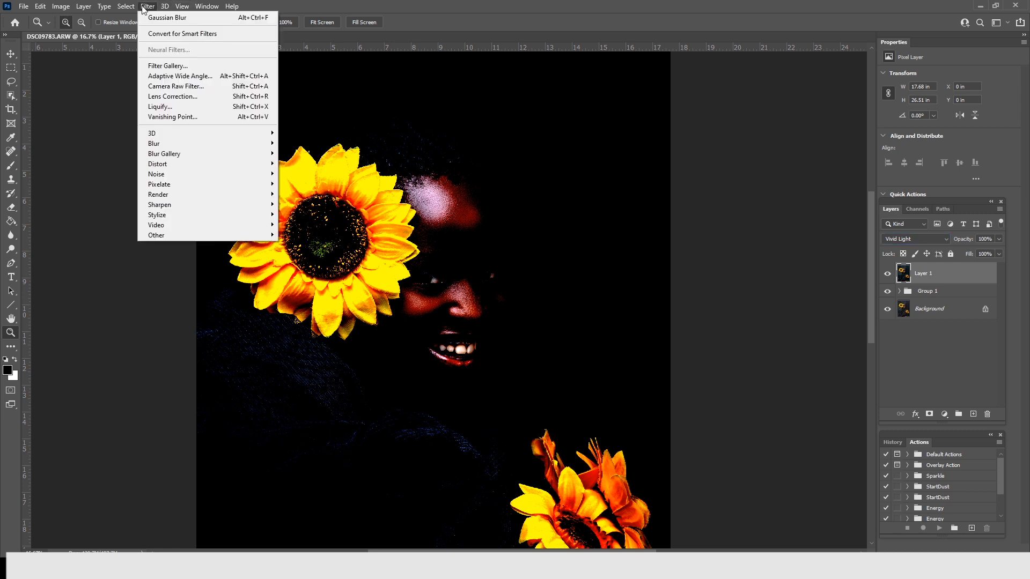
mouse_move(190, 239)
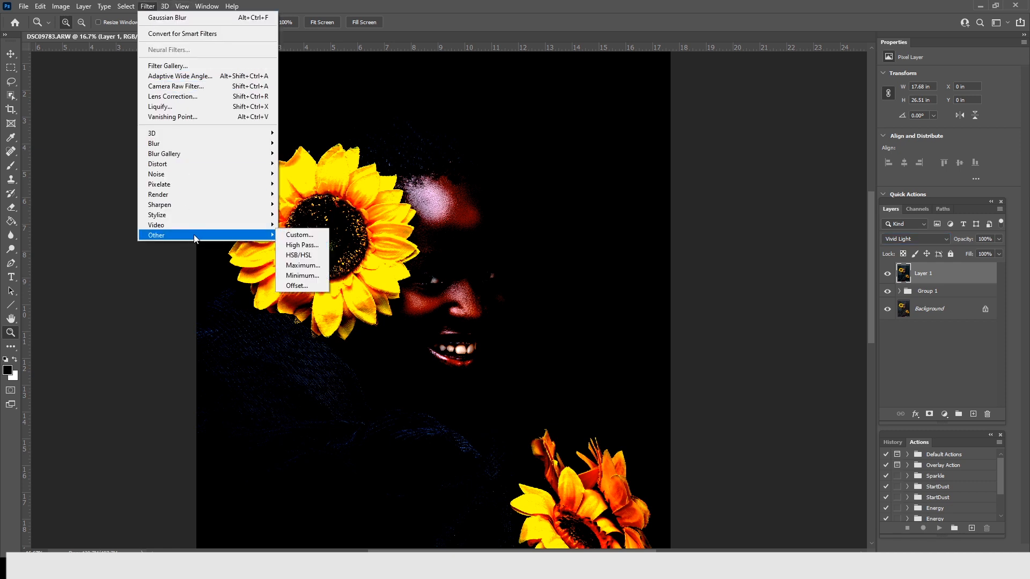
click(307, 244)
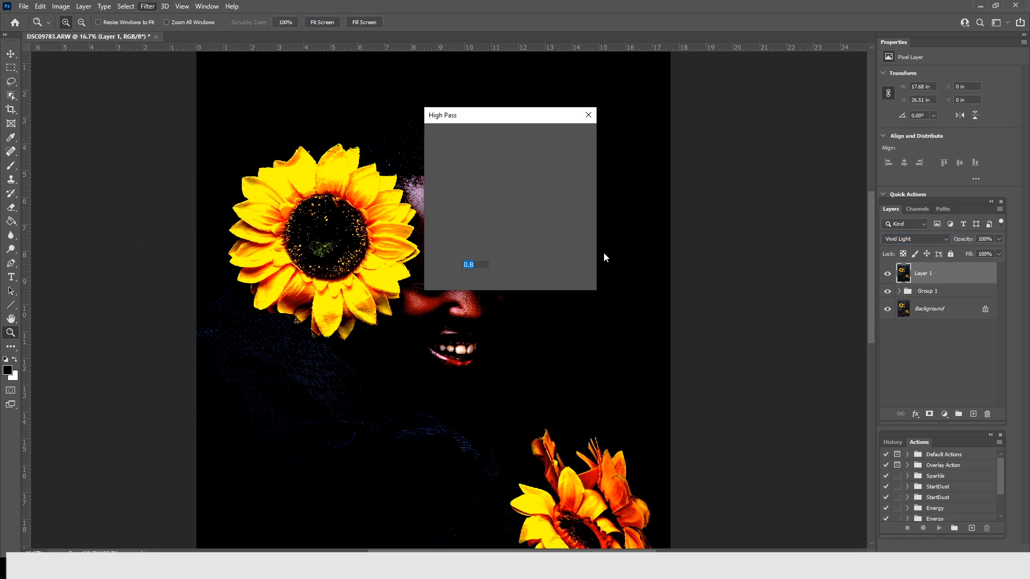
drag(467, 116, 724, 107)
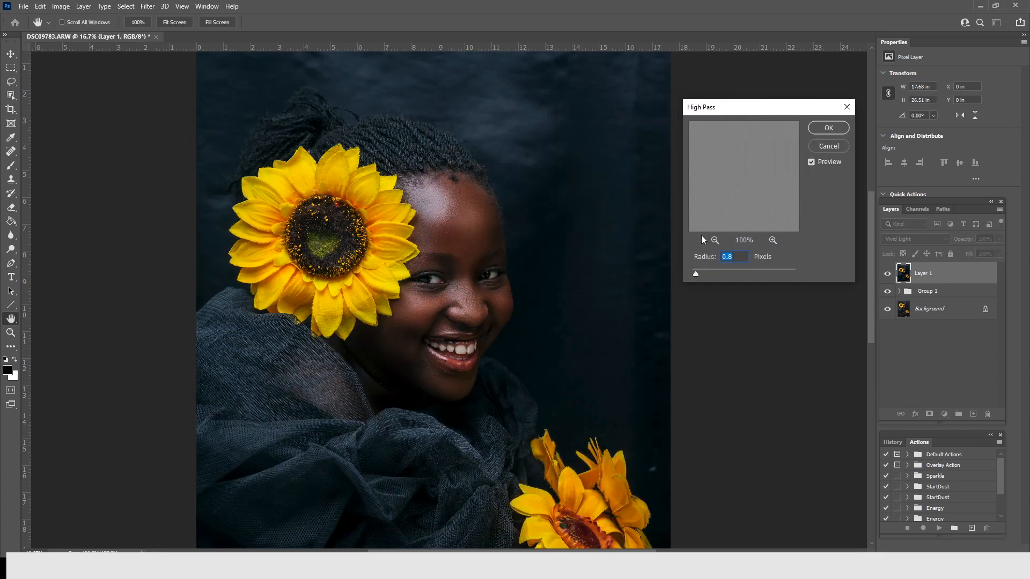
click(436, 282)
click(736, 258)
double_click(735, 260)
text(05)
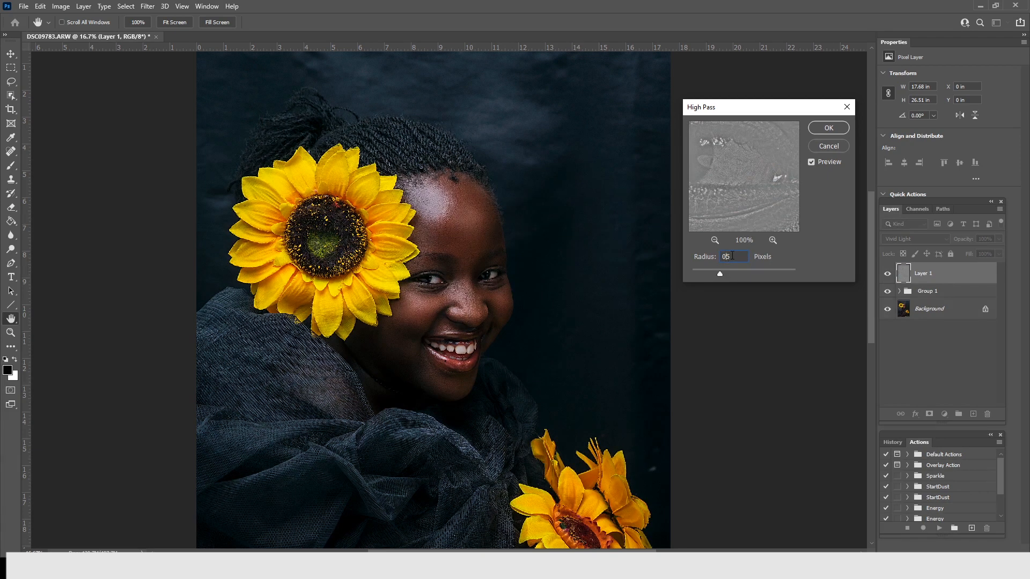
key(Left)
text(.)
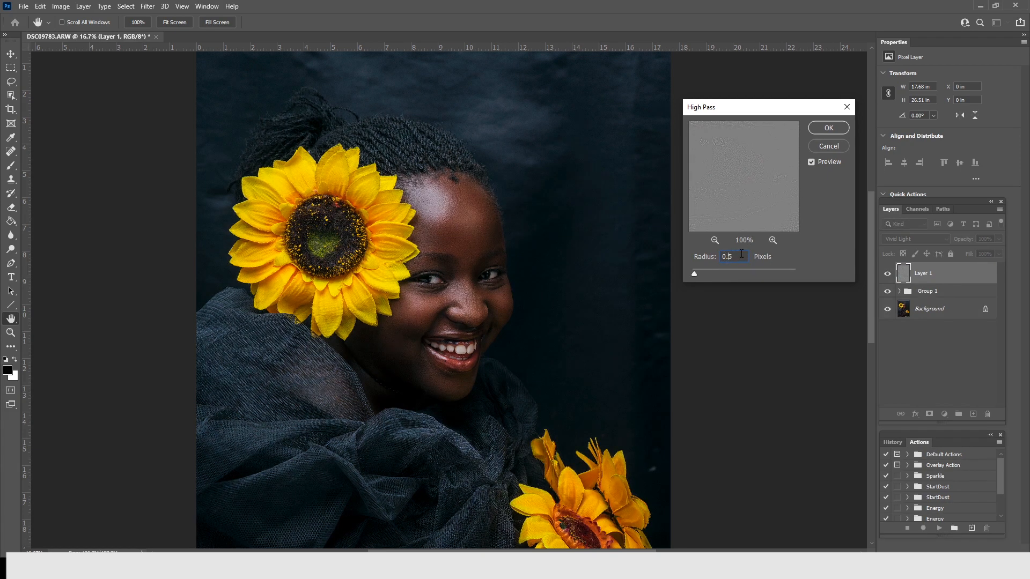
text(z)
click(826, 126)
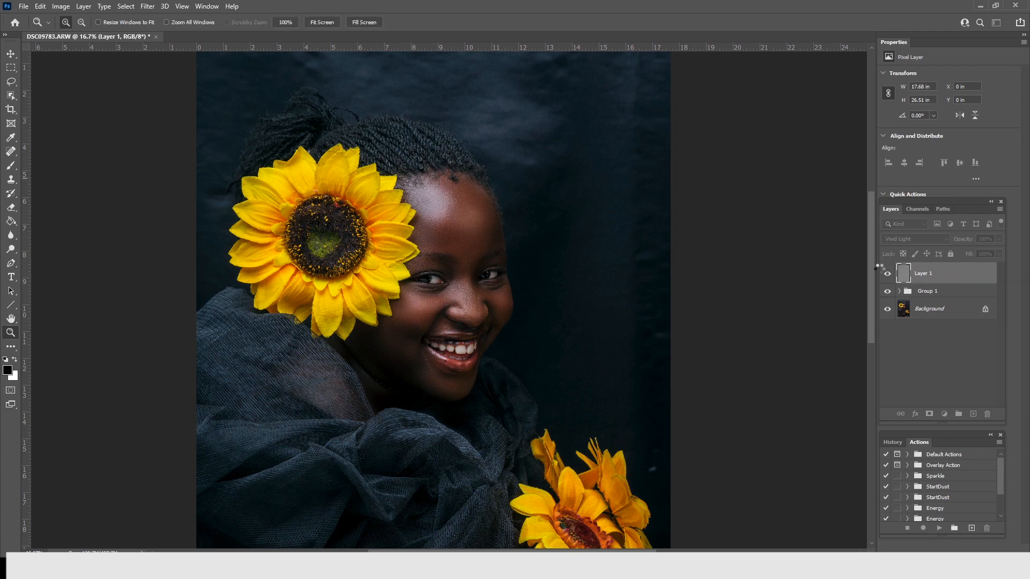
Step: Examine the face up close with and without the sharpening layer, leaving the layer visible
click(453, 277)
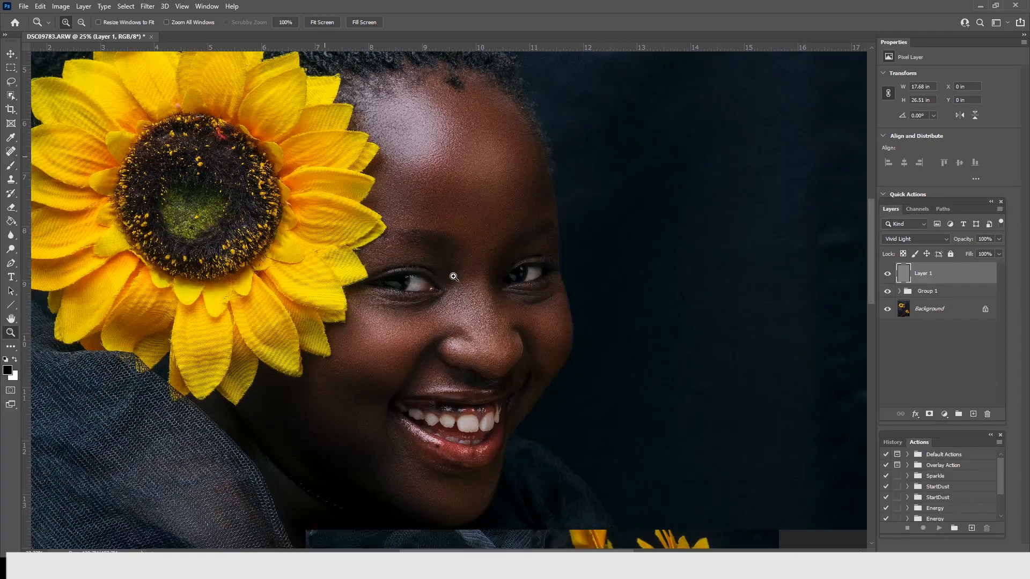
click(454, 277)
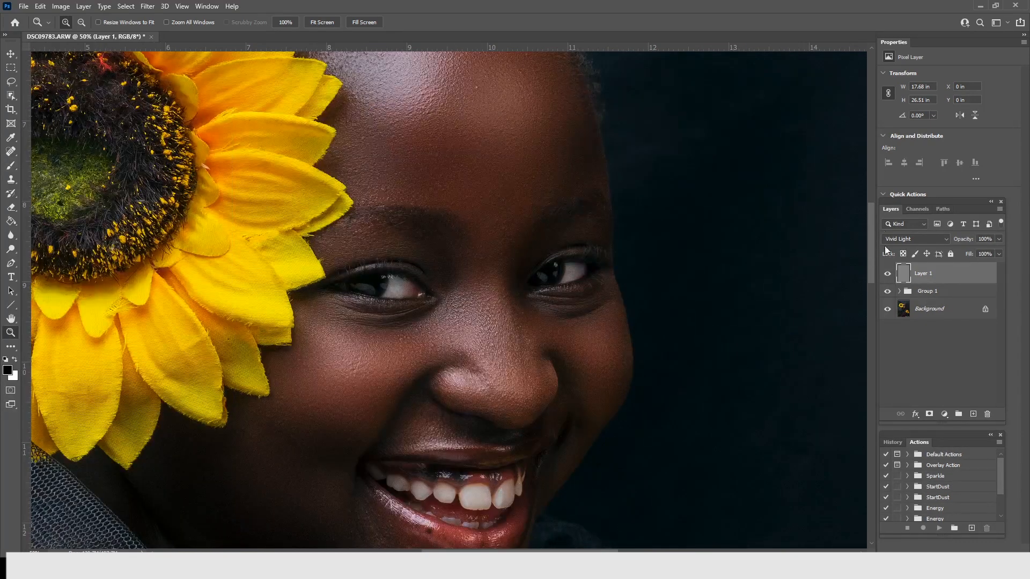
click(888, 274)
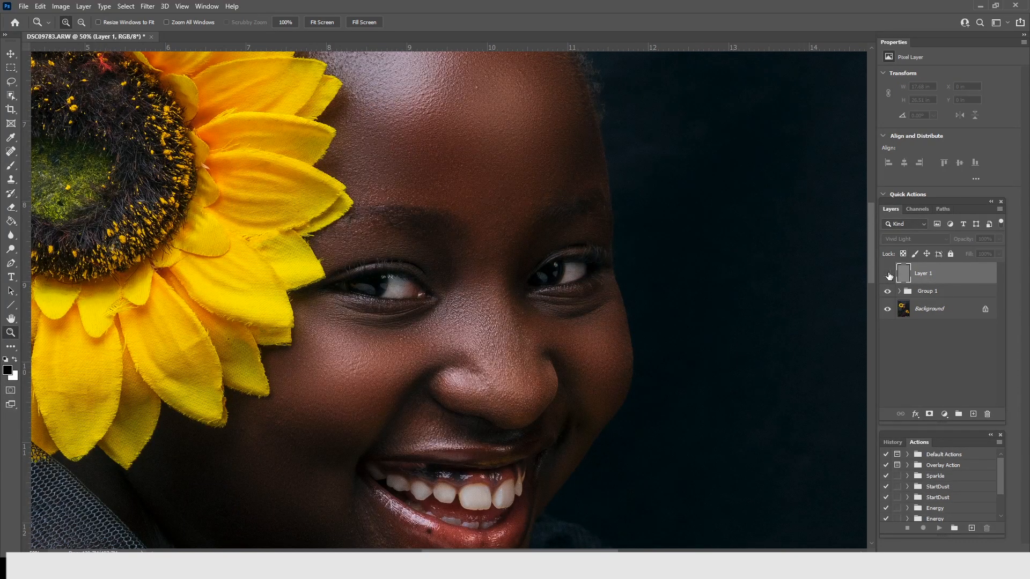
click(888, 275)
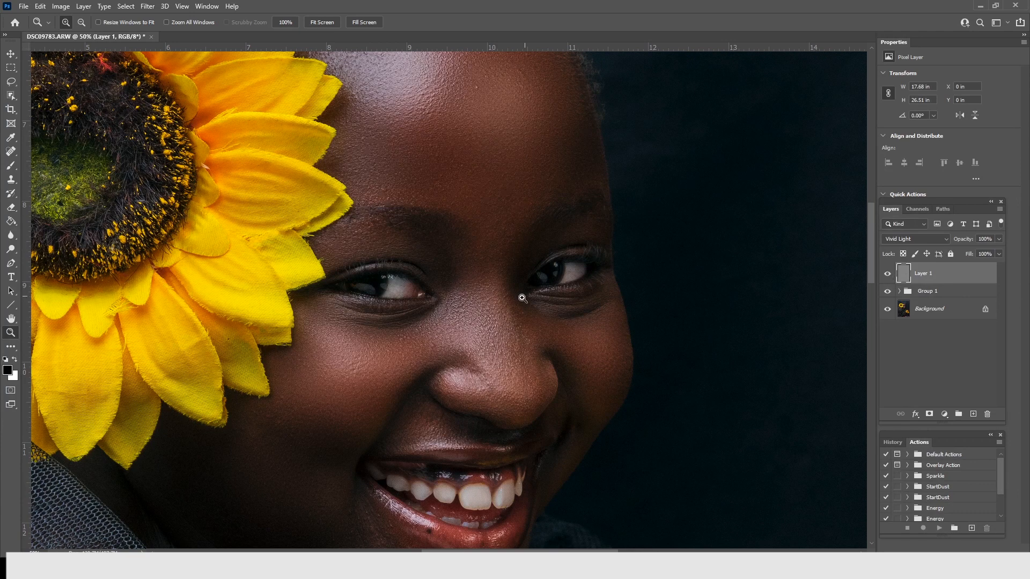
alt+click(495, 295)
alt+click(495, 296)
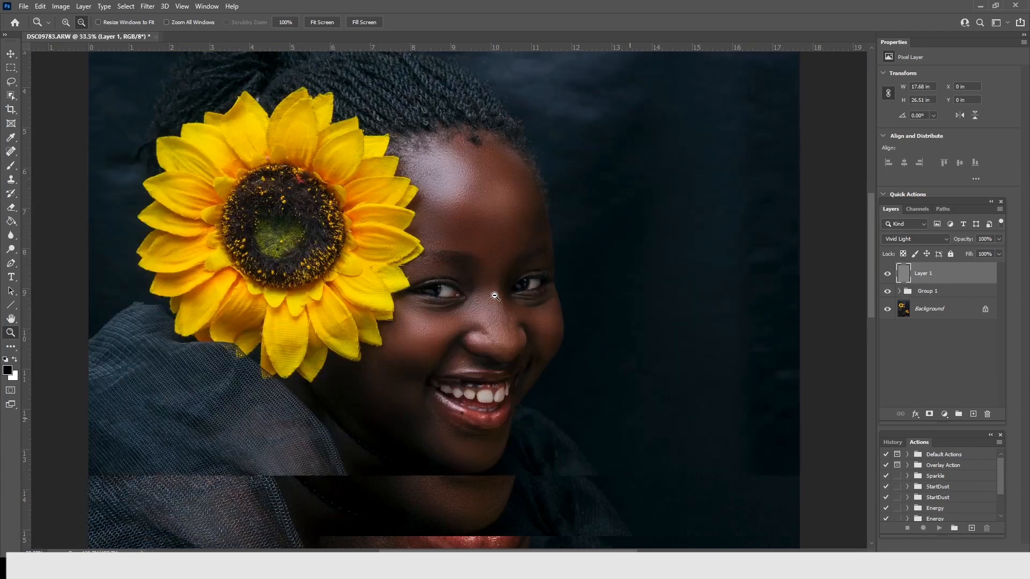
alt+click(494, 296)
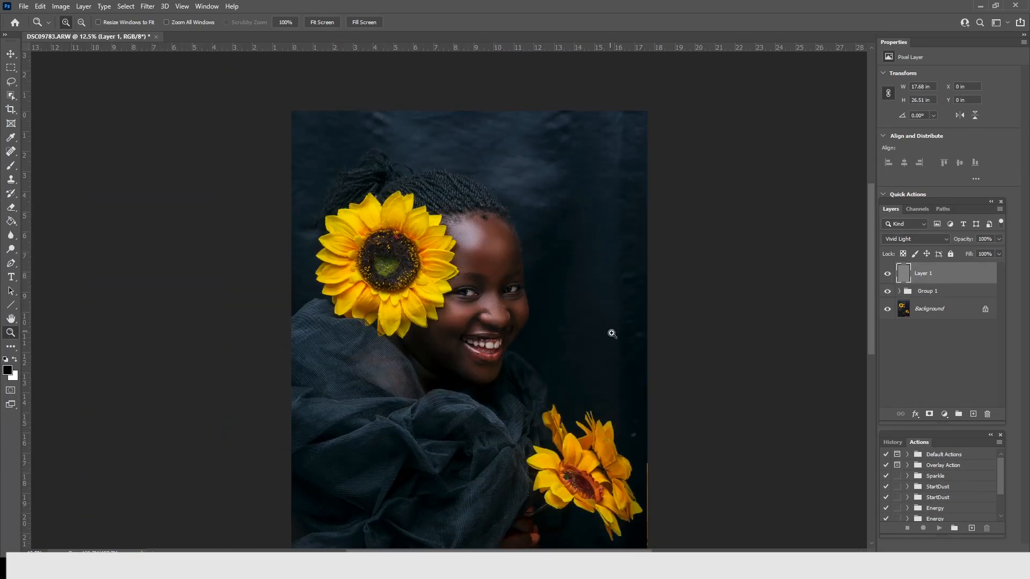
alt+click(477, 314)
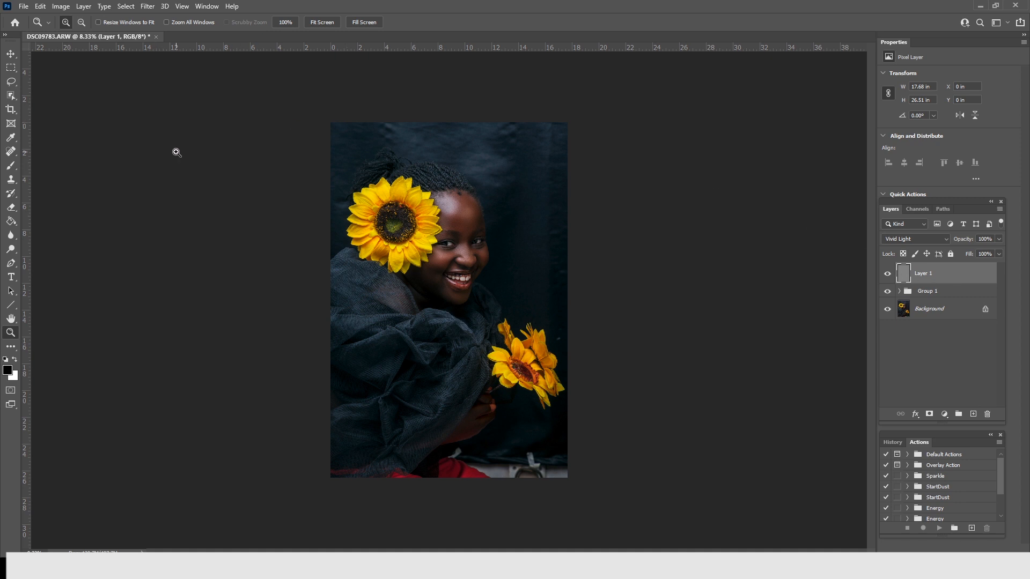
Step: Start a crop of the portrait with the size set to 4 in wide by 5 in high
click(10, 110)
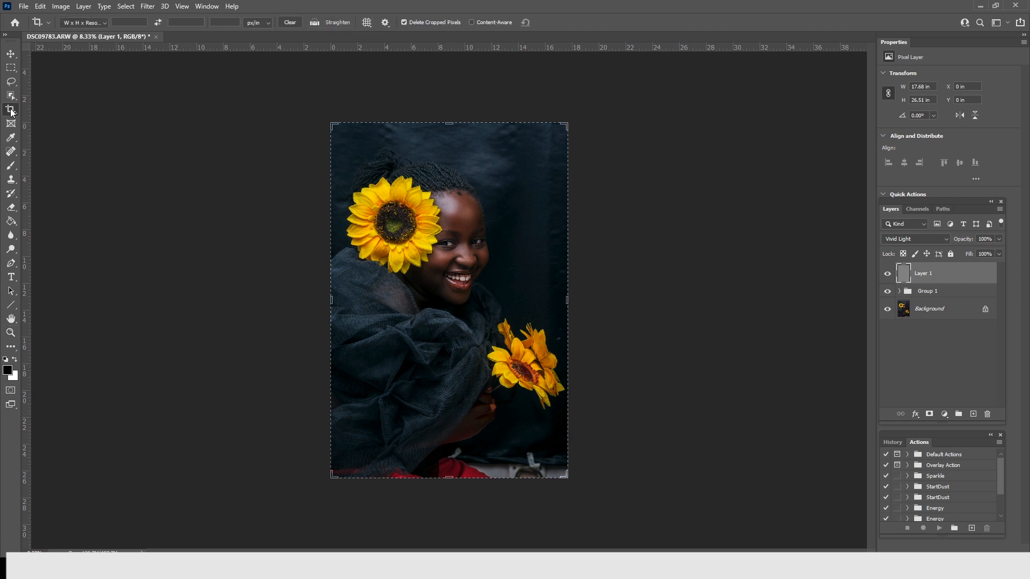
click(122, 20)
text(5)
key(Tab)
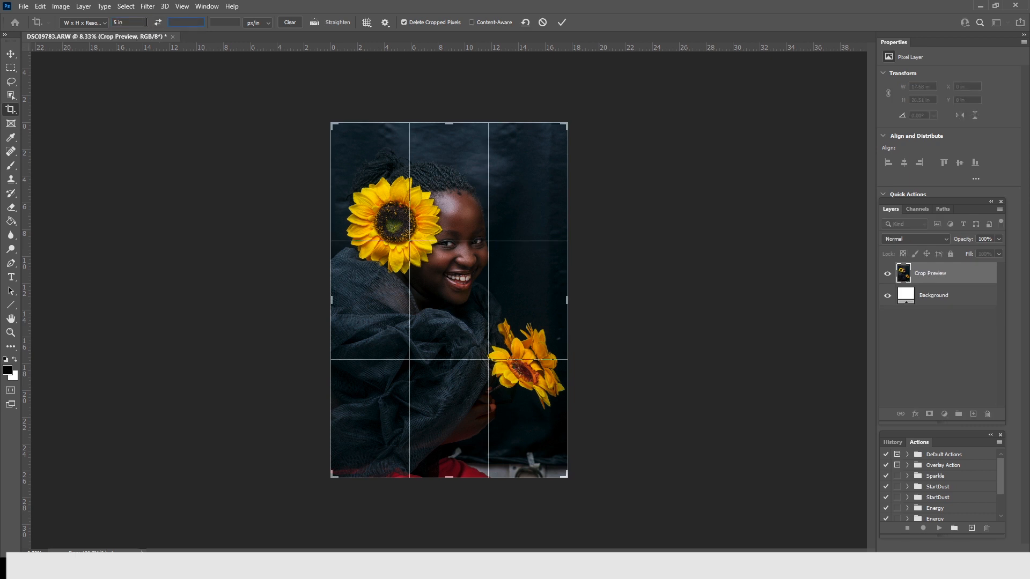
text(5)
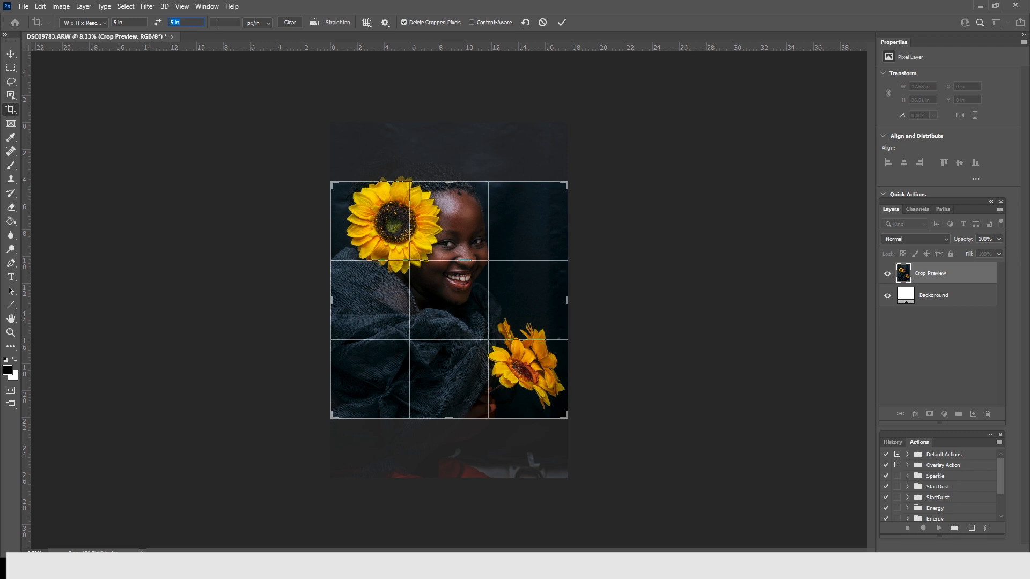
click(174, 24)
key(Delete)
text(4)
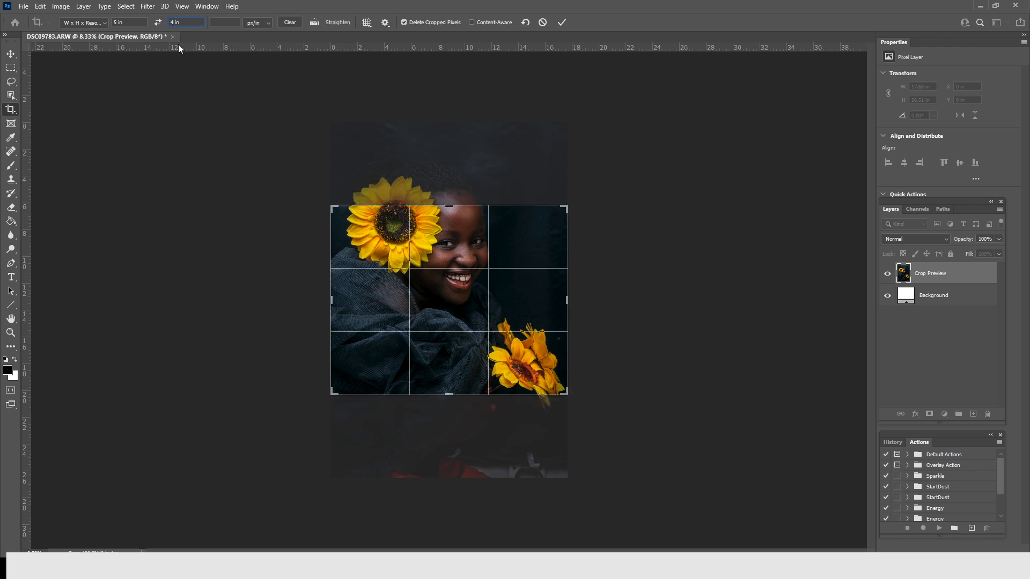
click(159, 22)
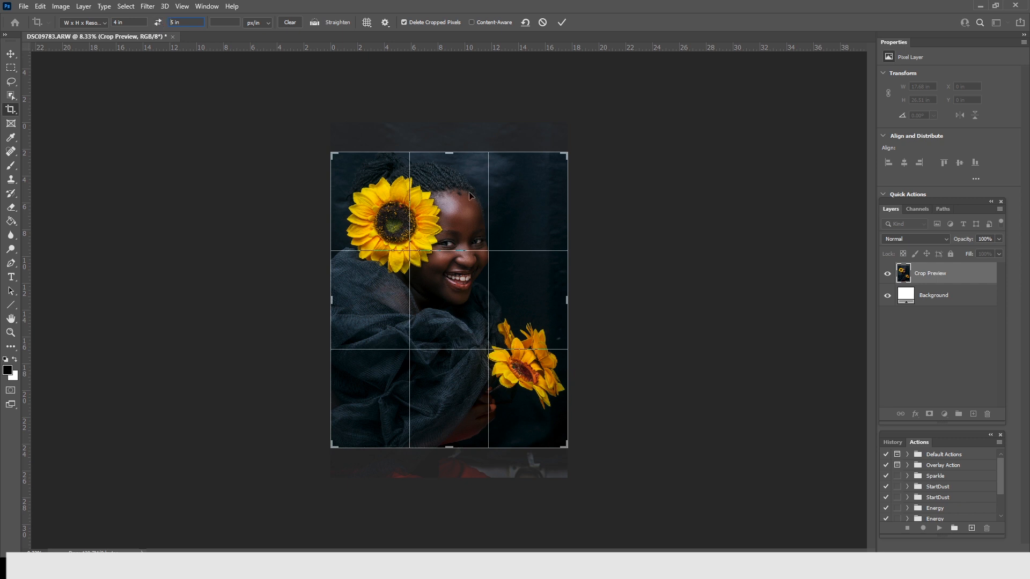
Step: Reposition the photo and slightly shrink the crop frame to exclude the red cloth and floor below, then apply the crop
drag(459, 197, 460, 209)
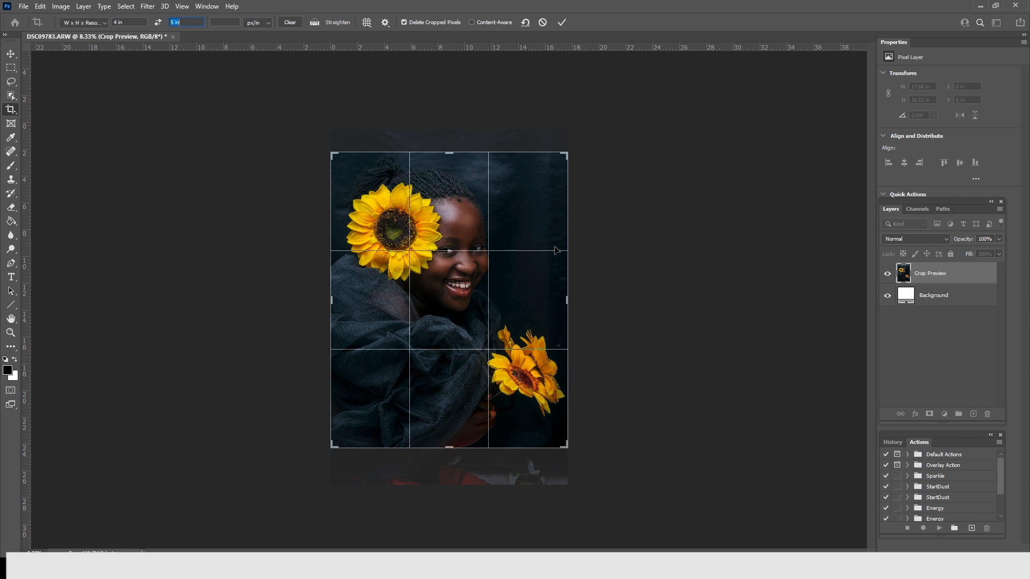
click(466, 226)
drag(467, 231, 468, 234)
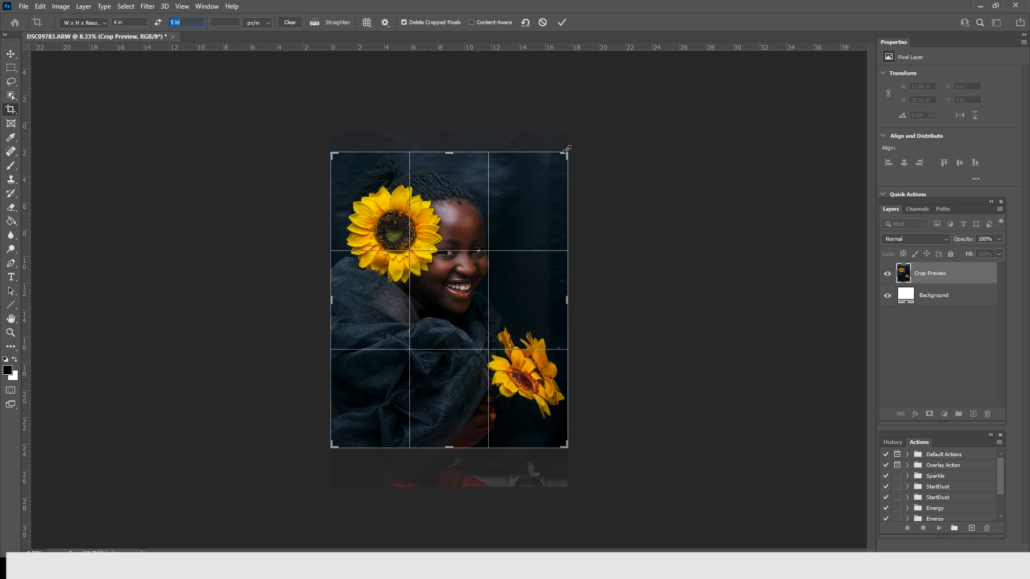
drag(567, 444, 563, 441)
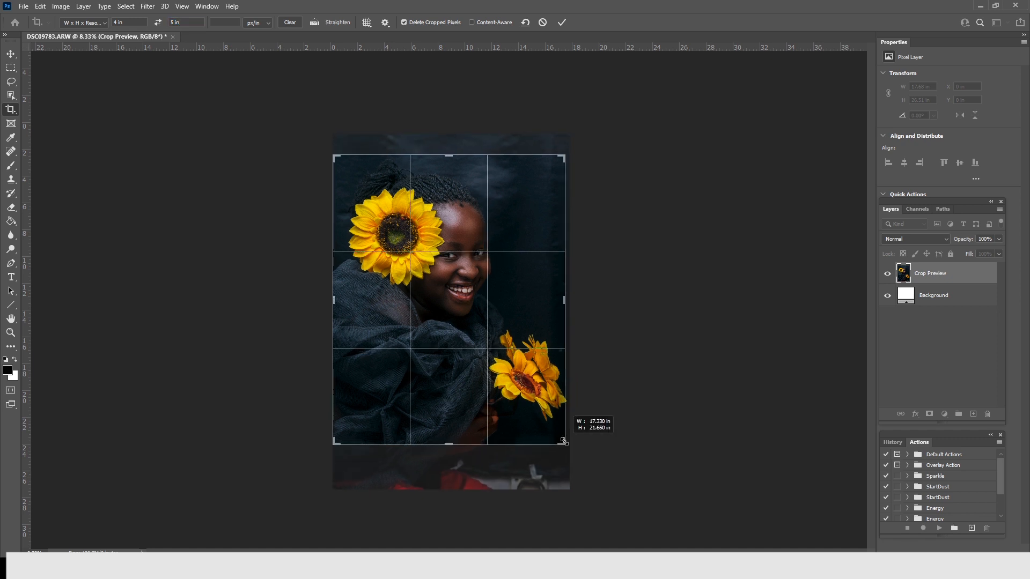
drag(563, 441, 563, 442)
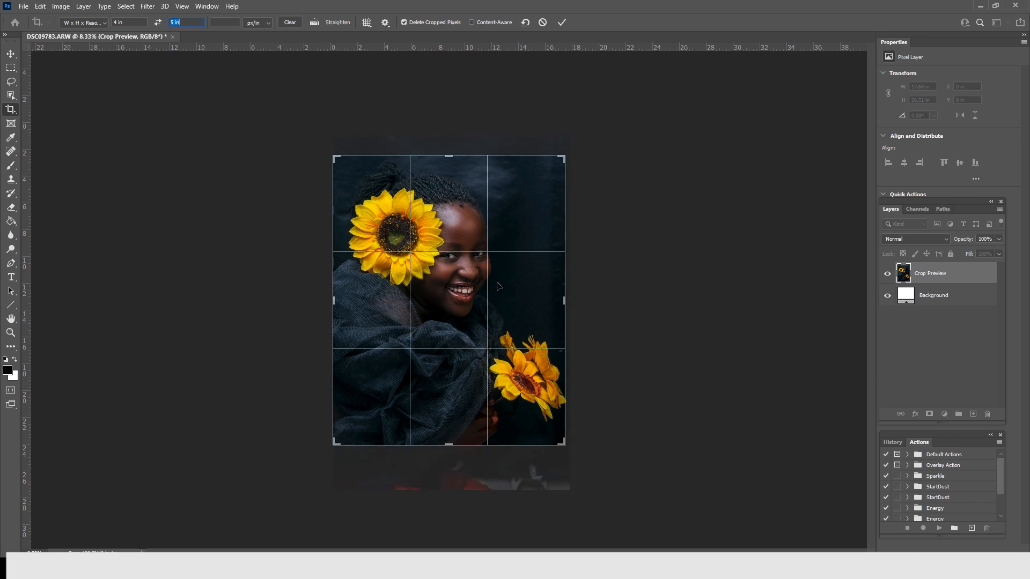
drag(499, 286, 499, 284)
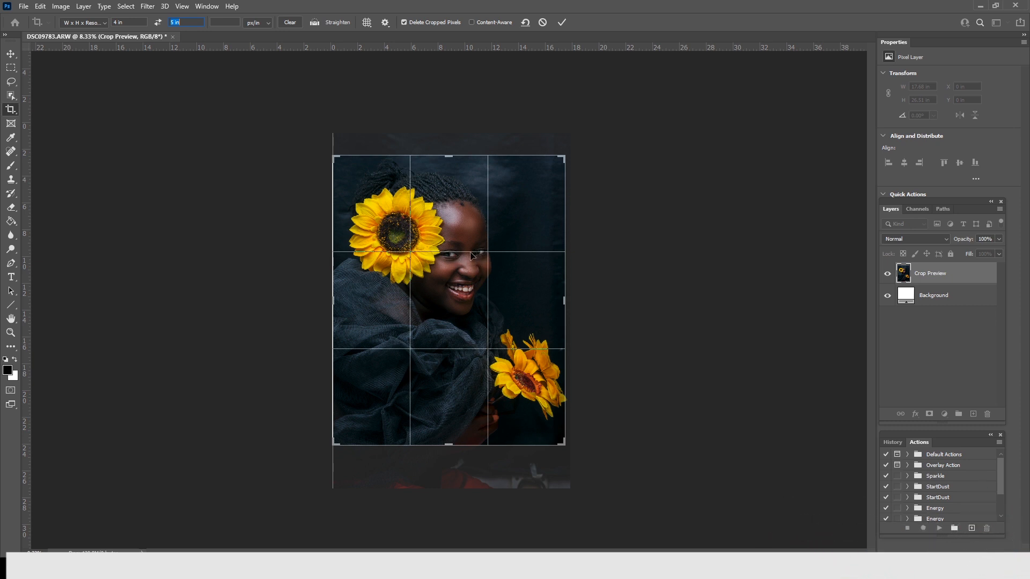
key(Return)
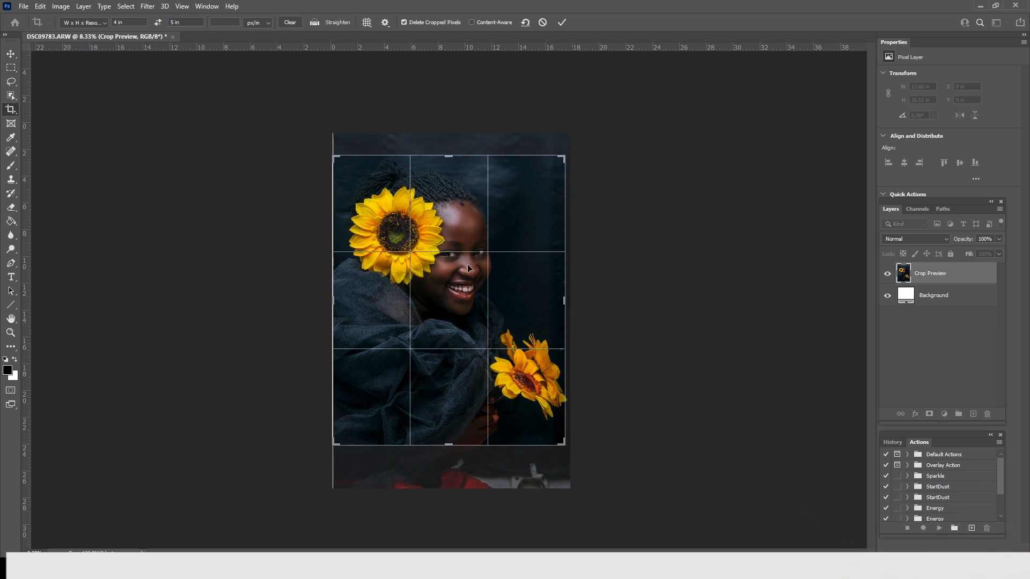
drag(468, 265, 468, 262)
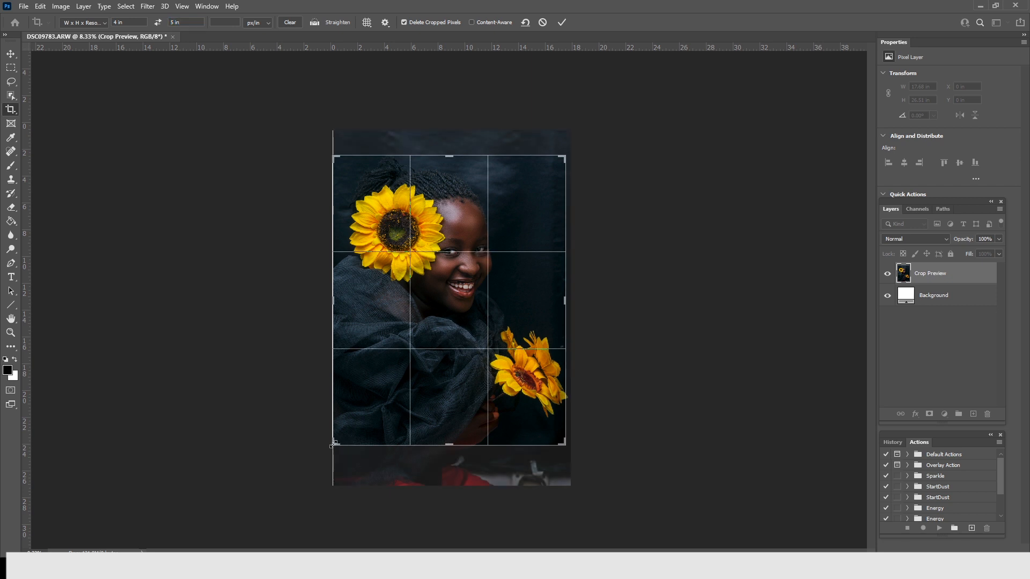
drag(331, 444, 337, 441)
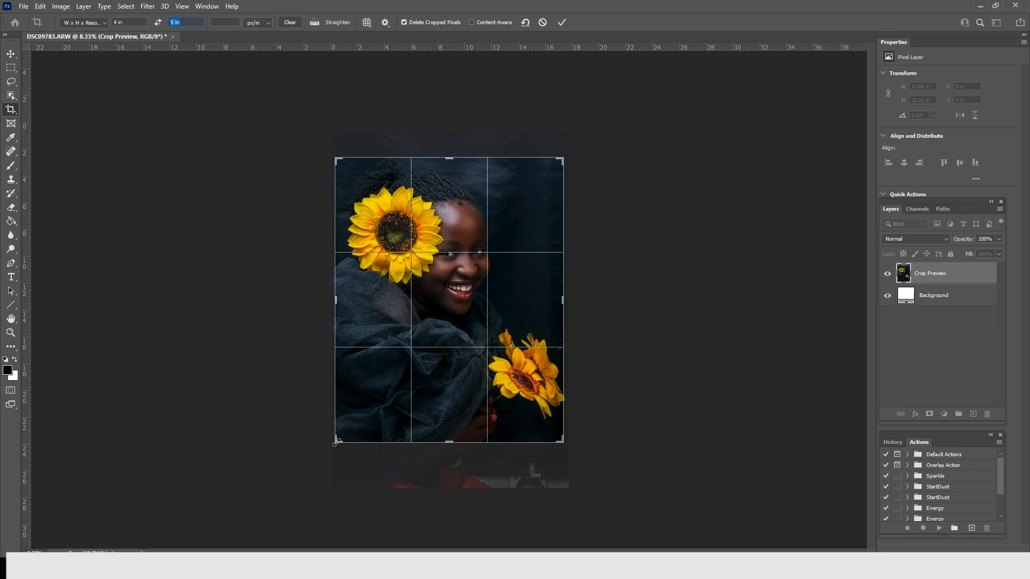
key(Return)
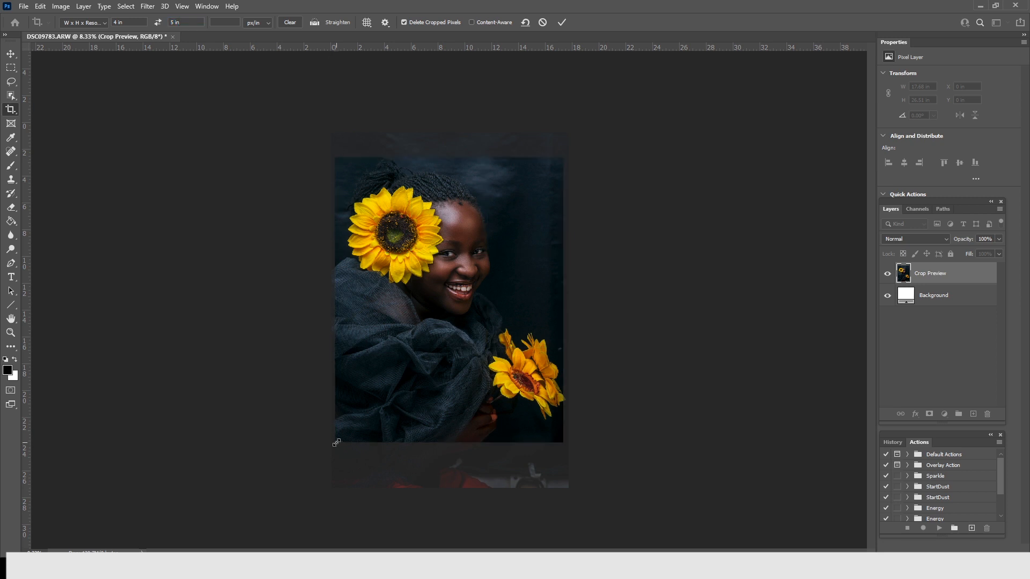